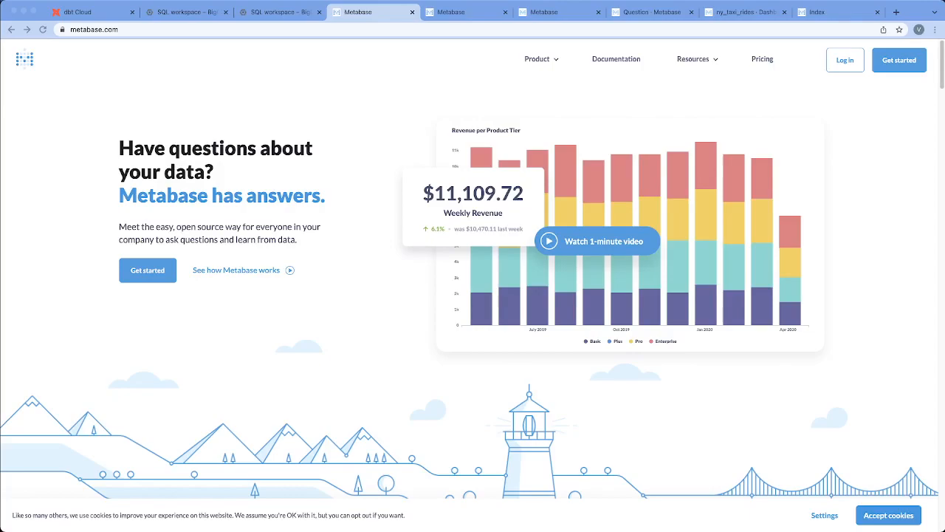
# Open the installation instructions for the free open source Metabase edition and review the Docker image and .jar options.
pyautogui.click(447, 13)
pyautogui.click(378, 15)
pyautogui.click(900, 60)
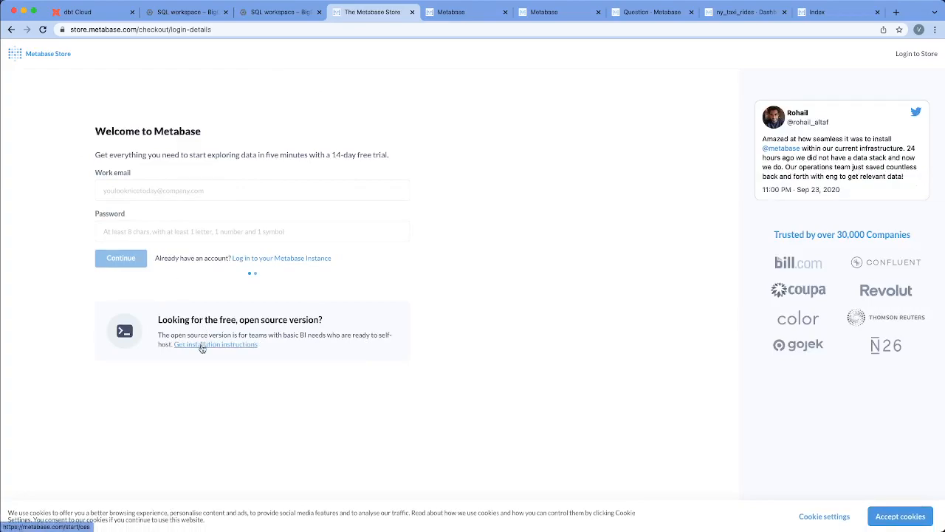
pyautogui.click(254, 345)
pyautogui.scroll(-3, 378, 219)
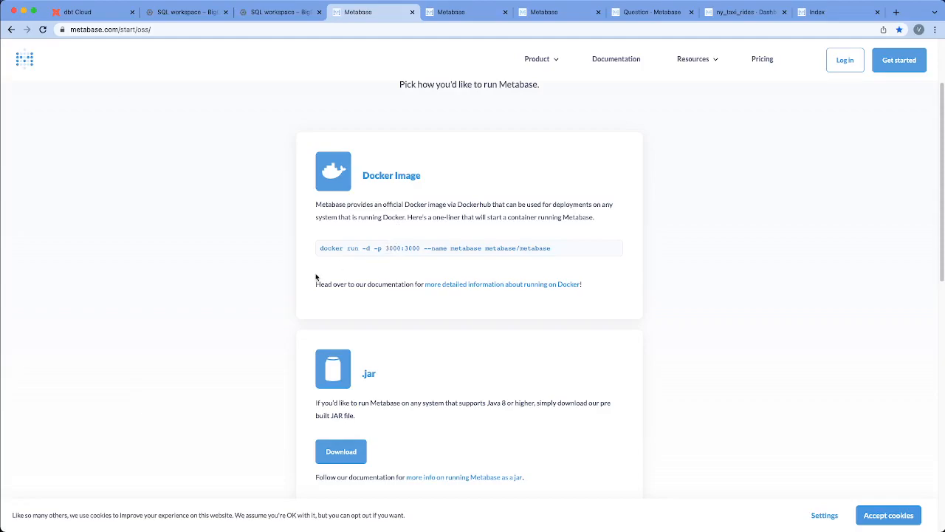
pyautogui.scroll(-2, 373, 346)
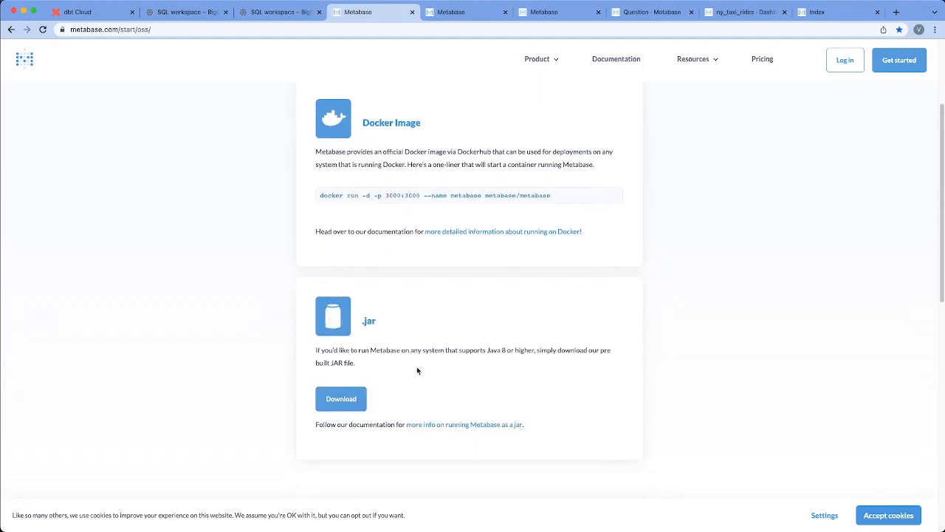
pyautogui.scroll(5, 361, 352)
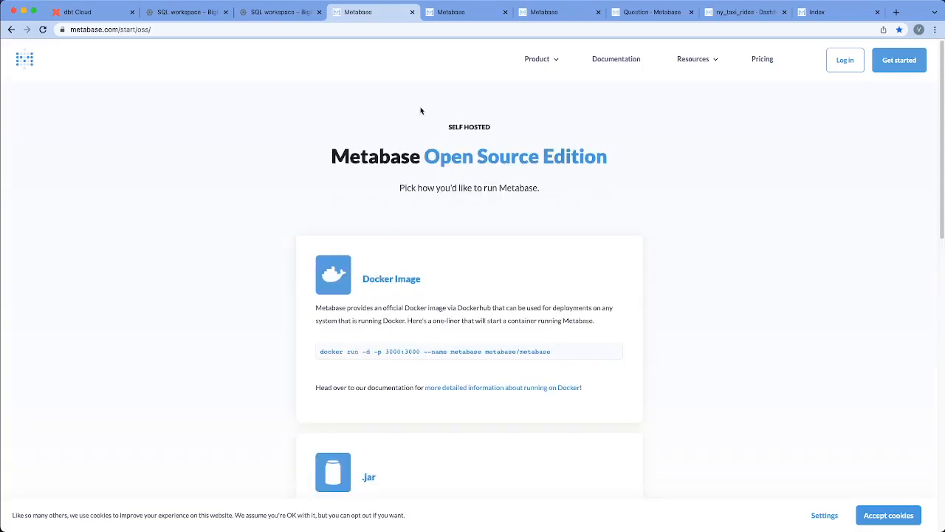
pyautogui.click(445, 16)
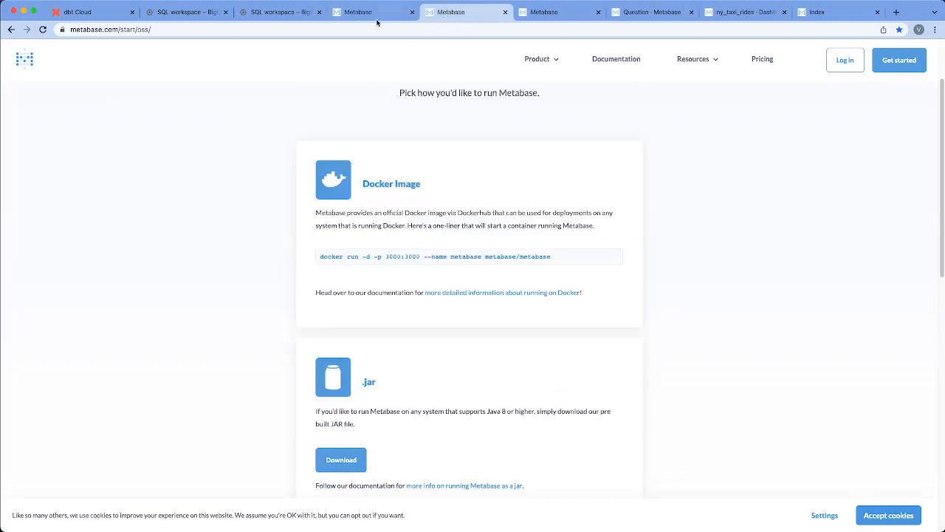
# Switch to the local Metabase instance at localhost:3000 and base the suggested X-rays on the dbt development schema.
pyautogui.click(554, 15)
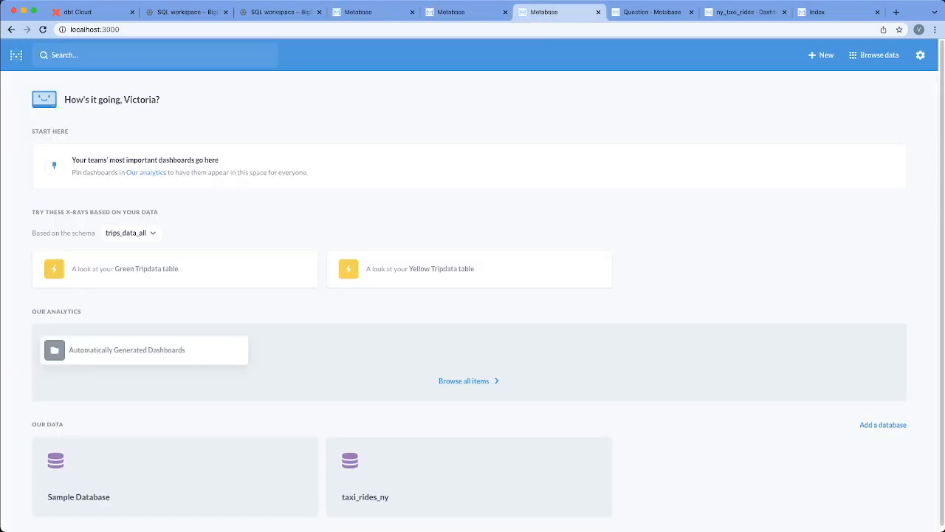
pyautogui.doubleClick(101, 29)
pyautogui.click(246, 120)
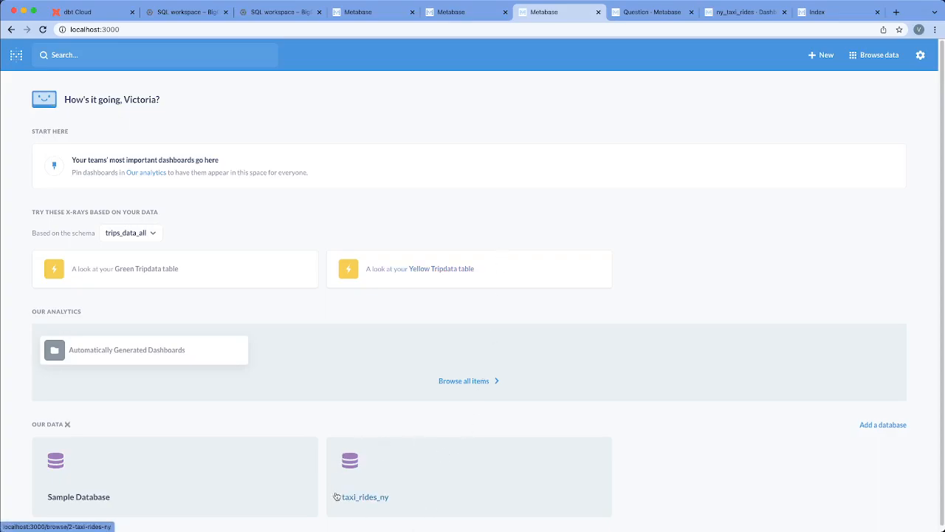
pyautogui.click(132, 236)
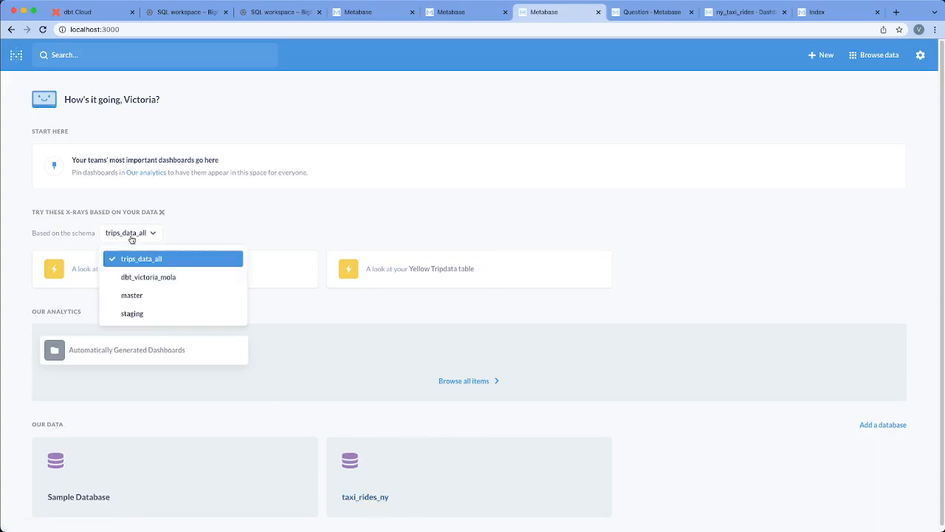
pyautogui.click(157, 284)
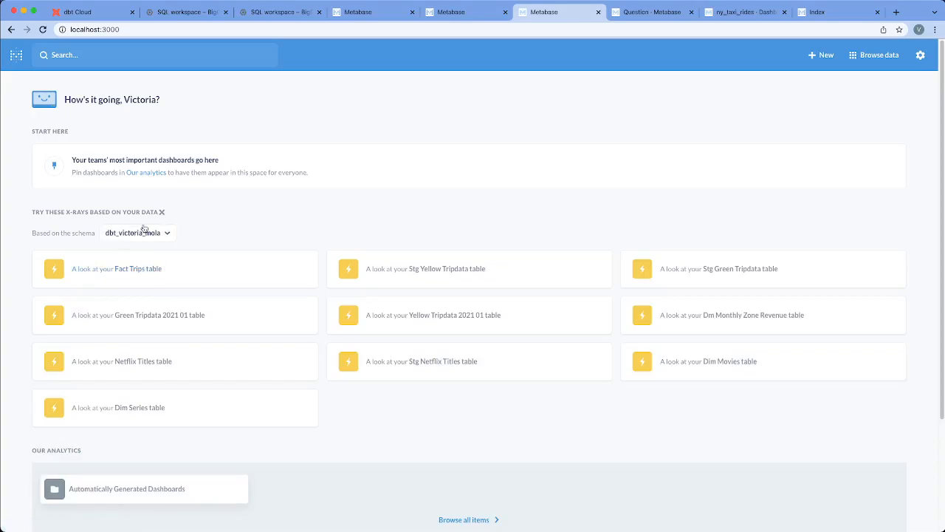
# Open the X-ray of the Fact Trips table and look over its summary and the Dropoff Borough filter options.
pyautogui.click(145, 270)
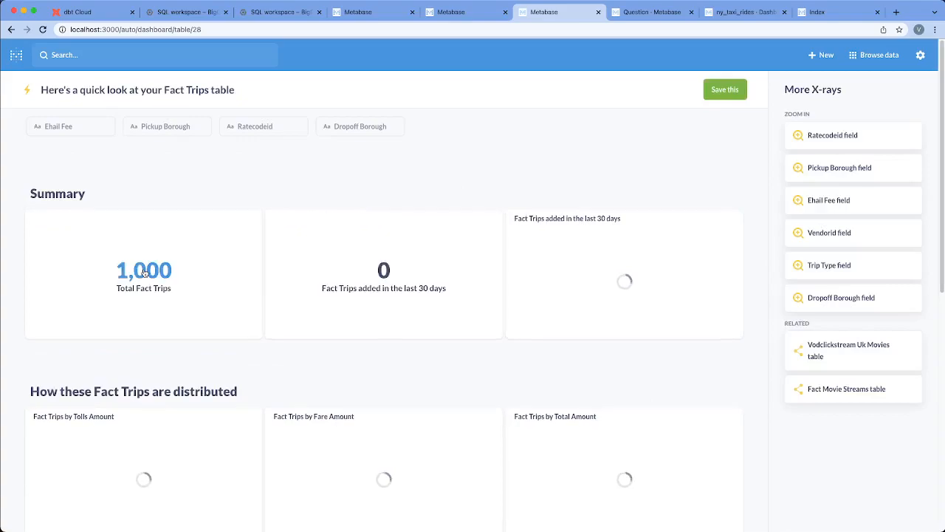
pyautogui.scroll(-3, 185, 236)
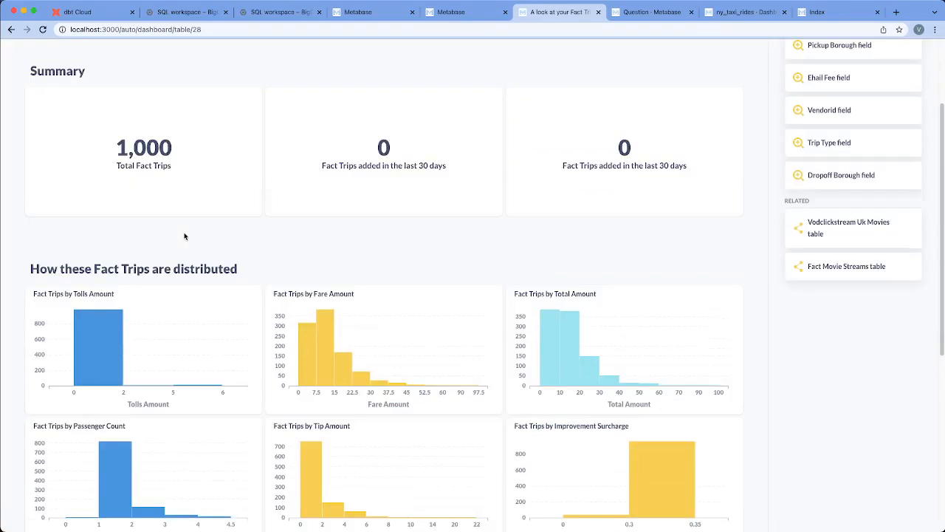
pyautogui.scroll(3, 181, 233)
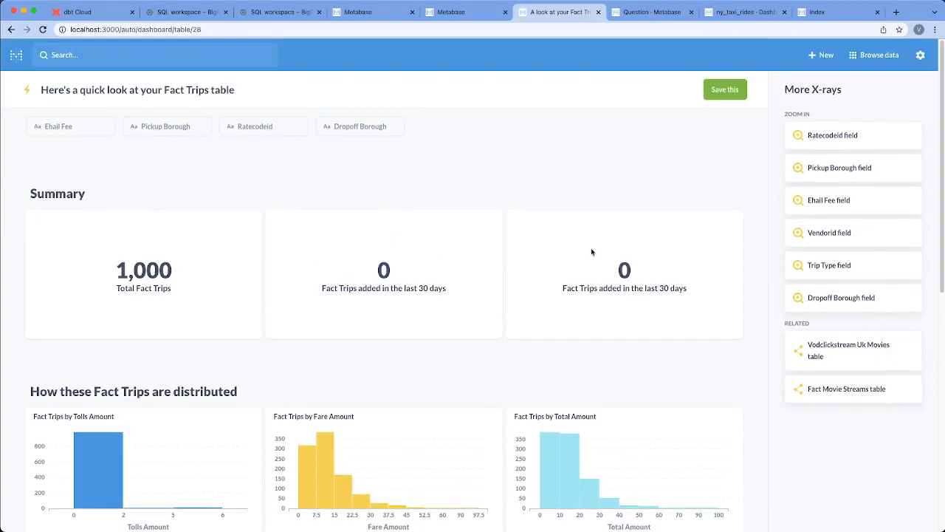
pyautogui.scroll(-1, 279, 308)
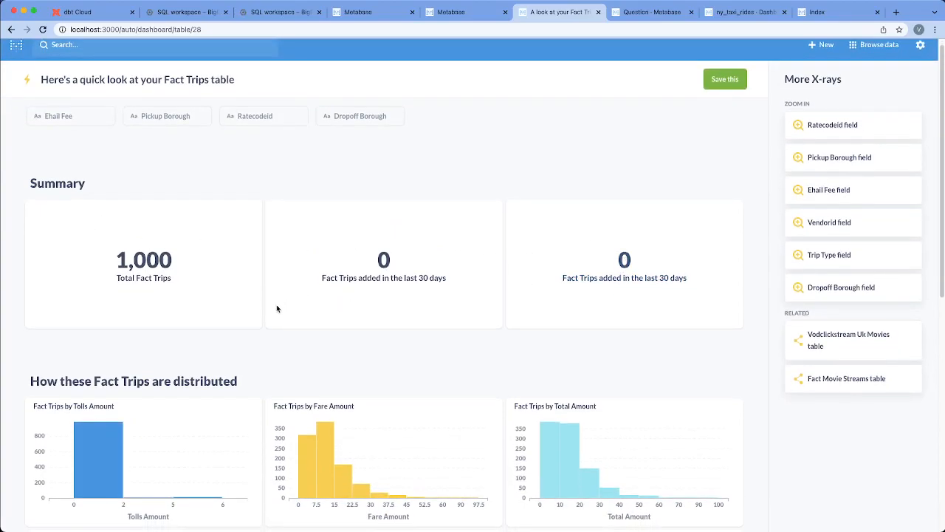
pyautogui.scroll(1, 262, 303)
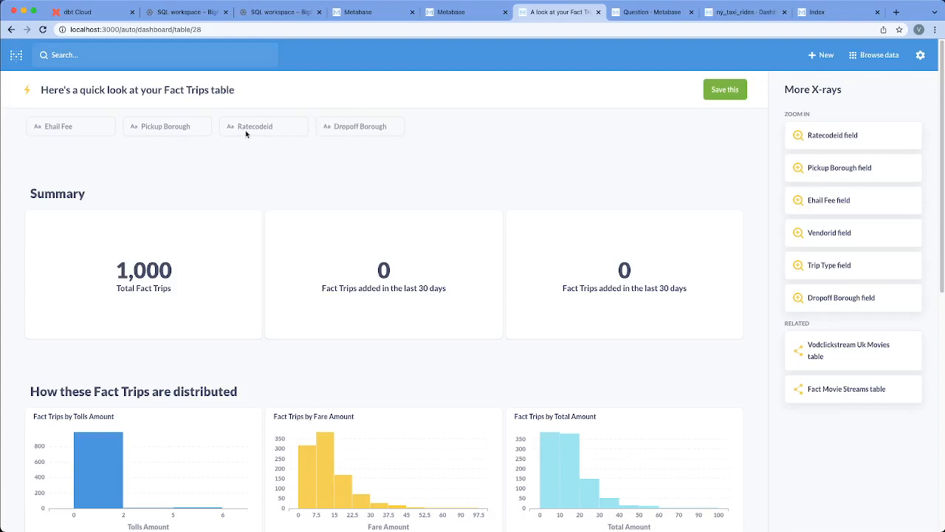
pyautogui.click(336, 126)
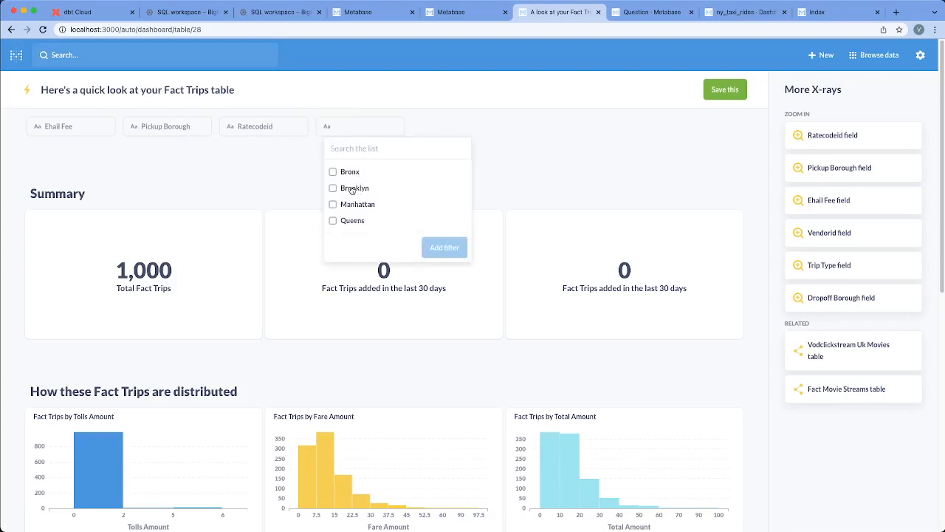
pyautogui.click(204, 162)
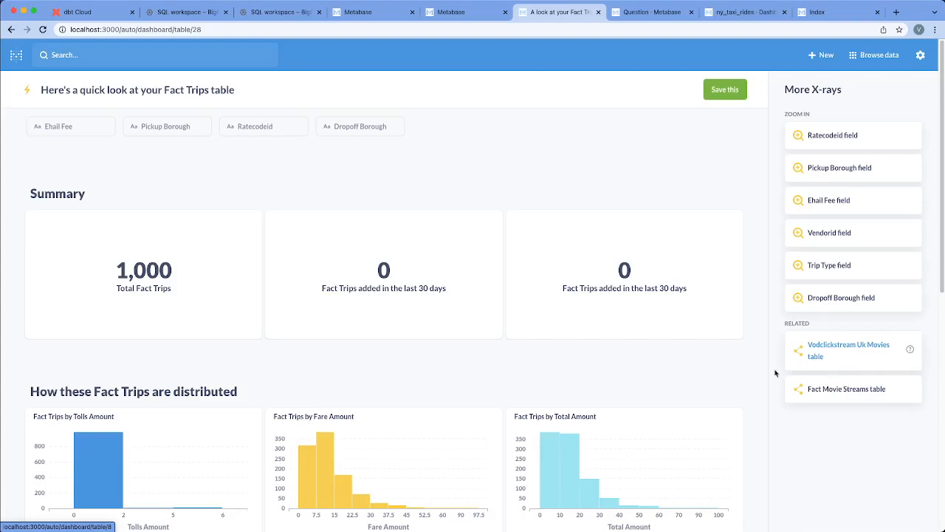
# Look through the Fact Trips distribution charts and expand the X-ray to show all of its charts.
pyautogui.scroll(-5, 391, 335)
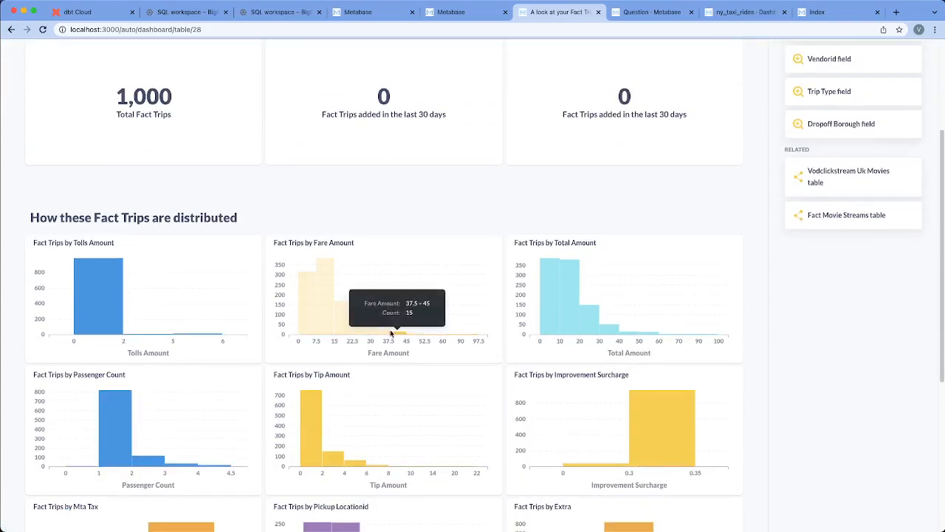
pyautogui.scroll(-5, 142, 278)
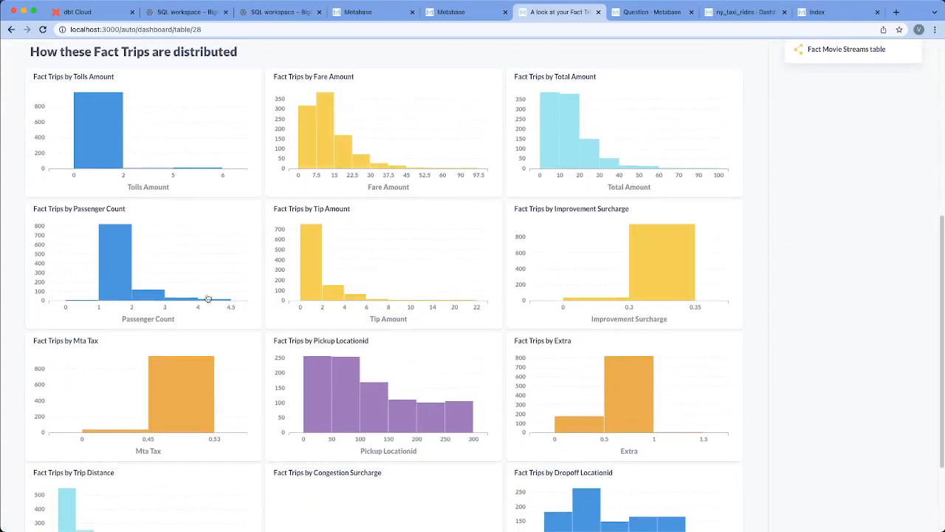
pyautogui.scroll(-1, 210, 299)
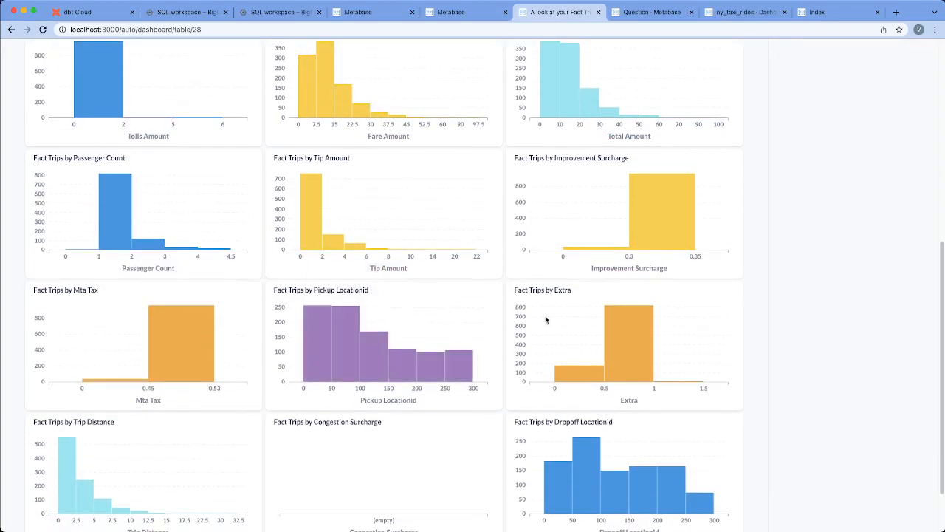
pyautogui.scroll(6, 340, 211)
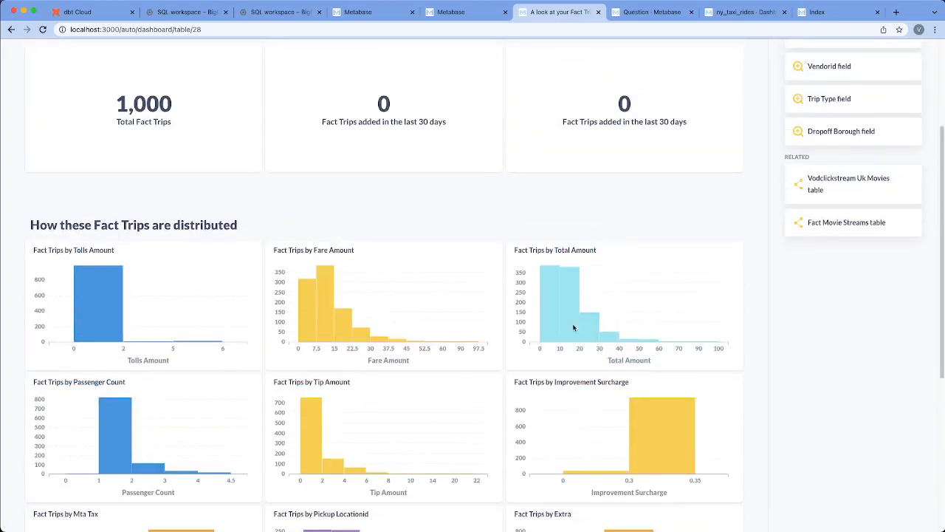
pyautogui.scroll(-8, 537, 373)
pyautogui.click(716, 506)
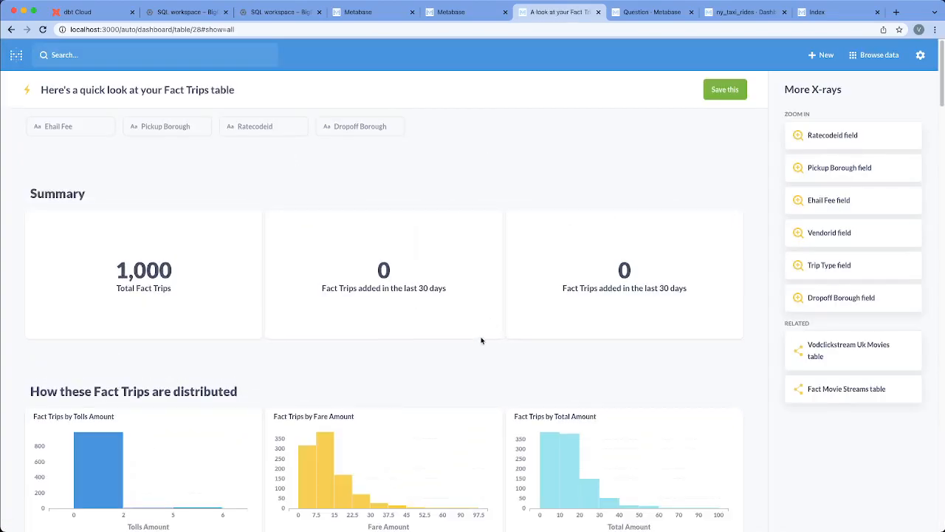
# Examine the expanded Fact Trips X-ray, including the charts per payment and service type, across time and by datetime.
pyautogui.scroll(-12, 486, 334)
pyautogui.scroll(-5, 480, 337)
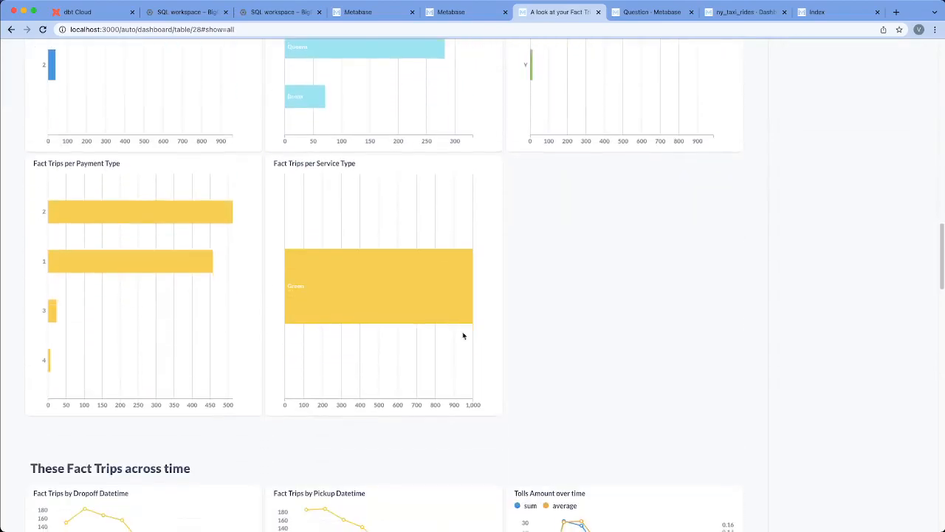
pyautogui.scroll(-5, 306, 372)
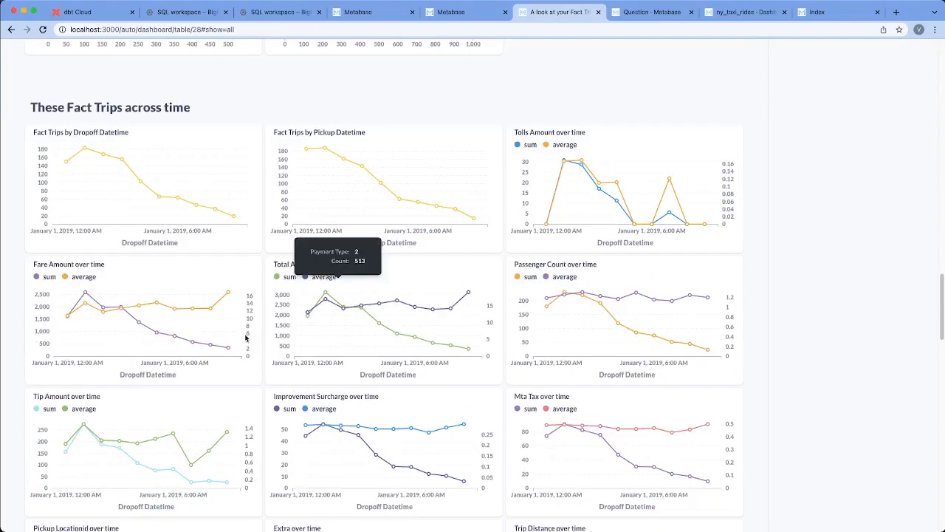
pyautogui.scroll(-17, 525, 353)
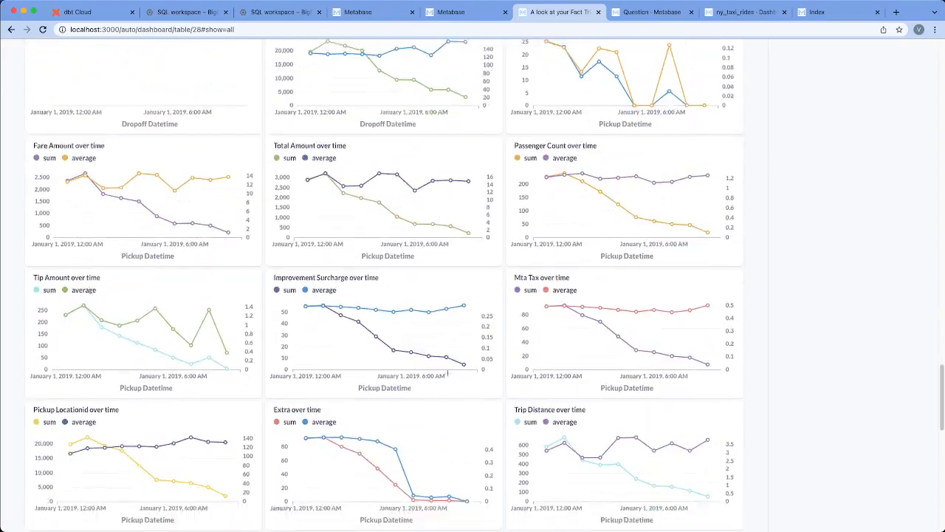
pyautogui.scroll(-1, 334, 337)
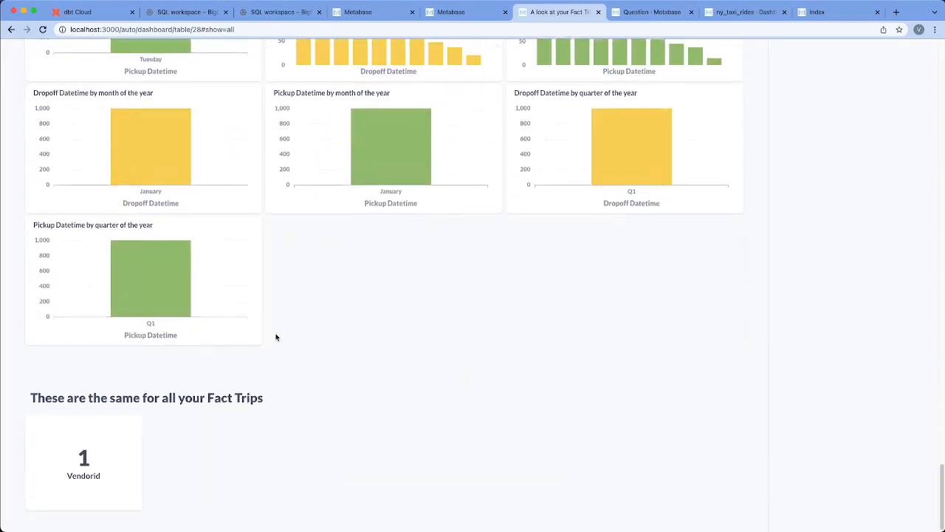
pyautogui.scroll(8, 274, 336)
pyautogui.scroll(15, 292, 342)
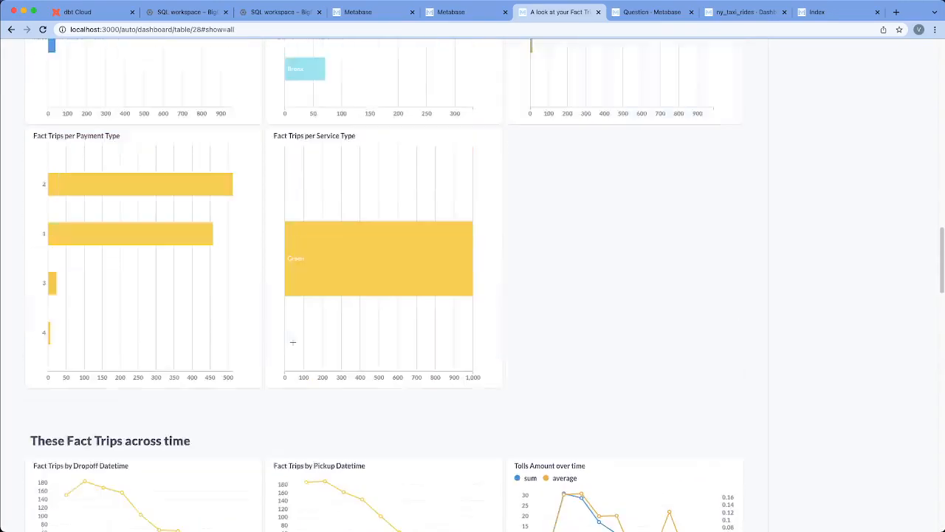
pyautogui.scroll(8, 292, 341)
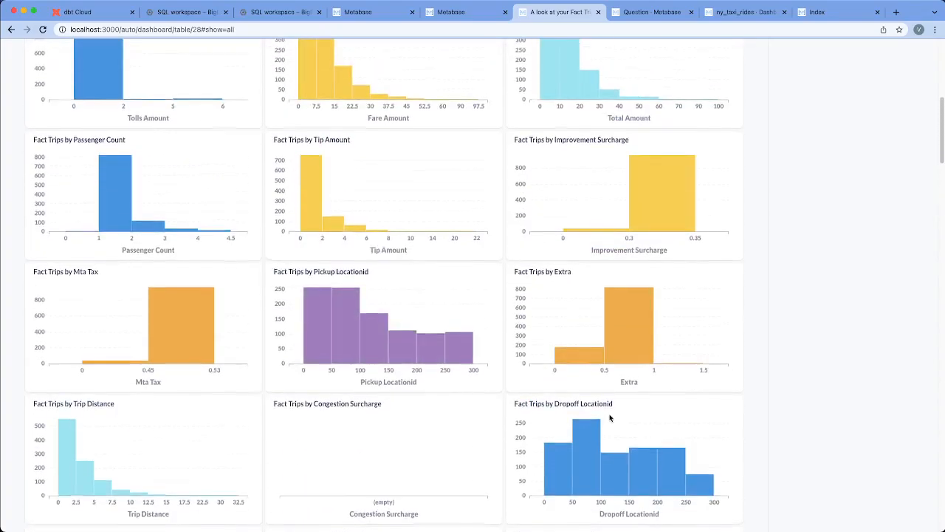
pyautogui.scroll(5, 612, 418)
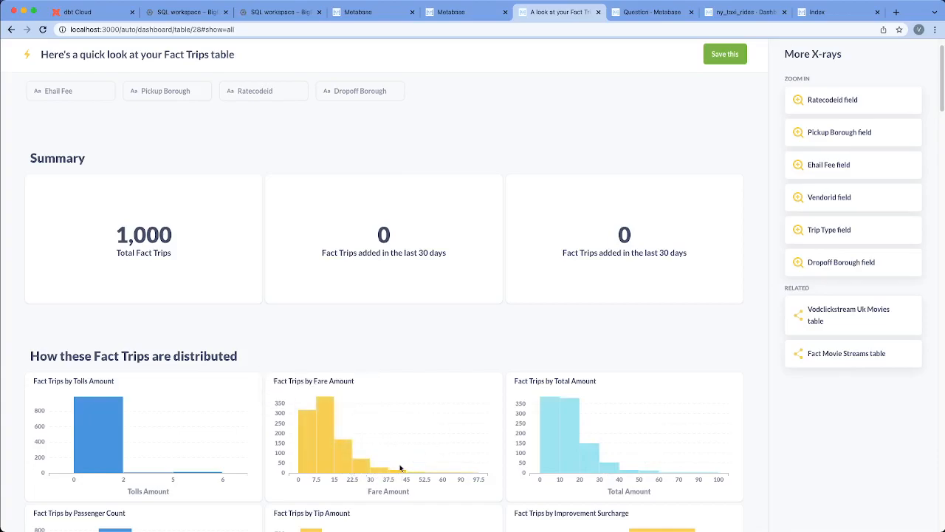
# Zoom in on the 7.5–15 bar of the Fact Trips by Fare Amount histogram.
pyautogui.scroll(-3, 331, 275)
pyautogui.click(332, 275)
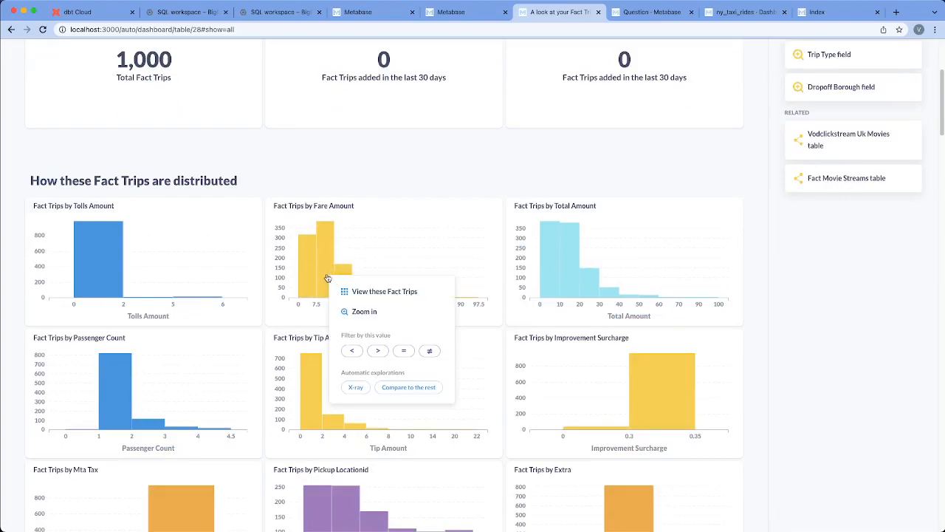
pyautogui.click(362, 311)
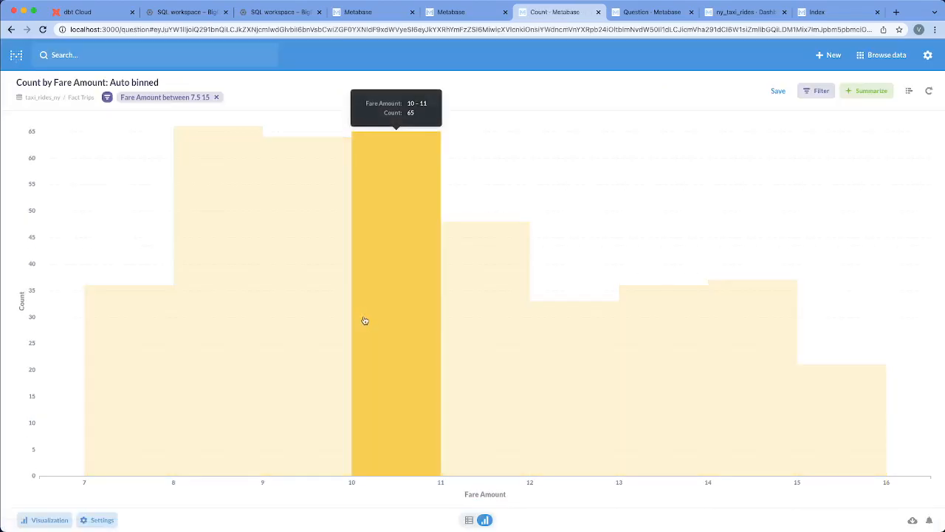
# Try filtering the zoomed fare amount histogram to a count equal to 65, and remove that filter again.
pyautogui.click(370, 324)
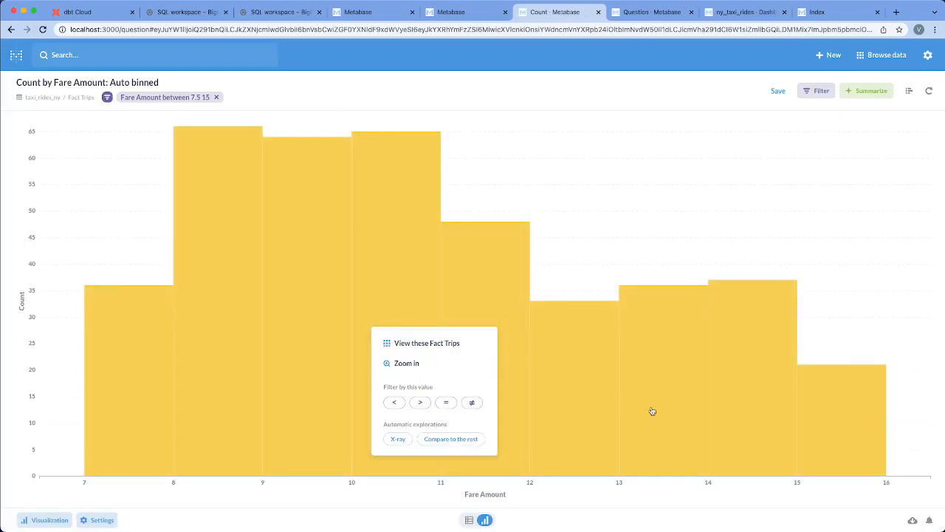
pyautogui.click(445, 403)
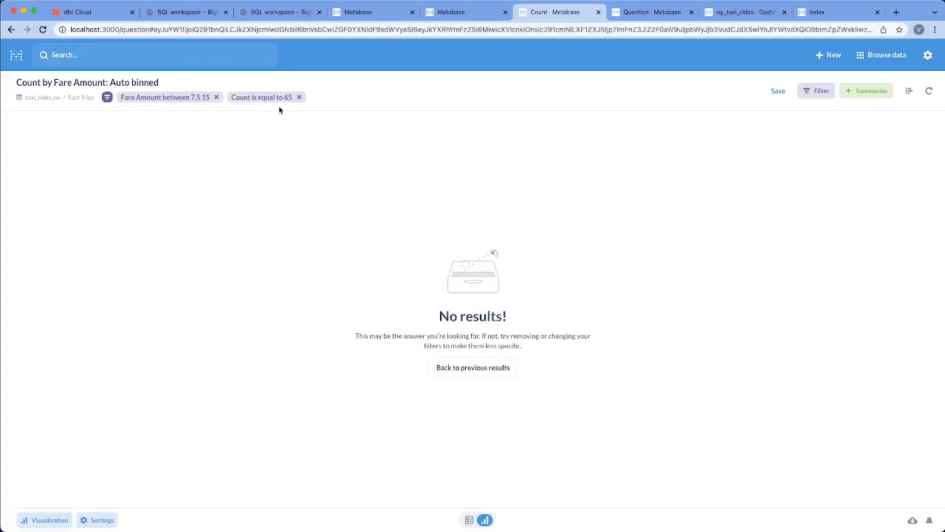
pyautogui.click(300, 97)
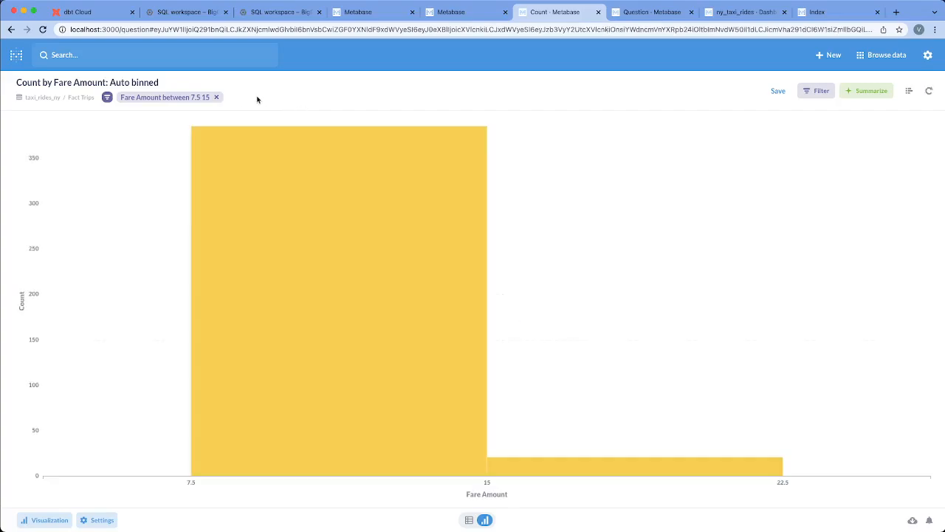
# Remove the fare amount filter of 7.5 to 15 from the histogram and go back to the previous view.
pyautogui.click(216, 97)
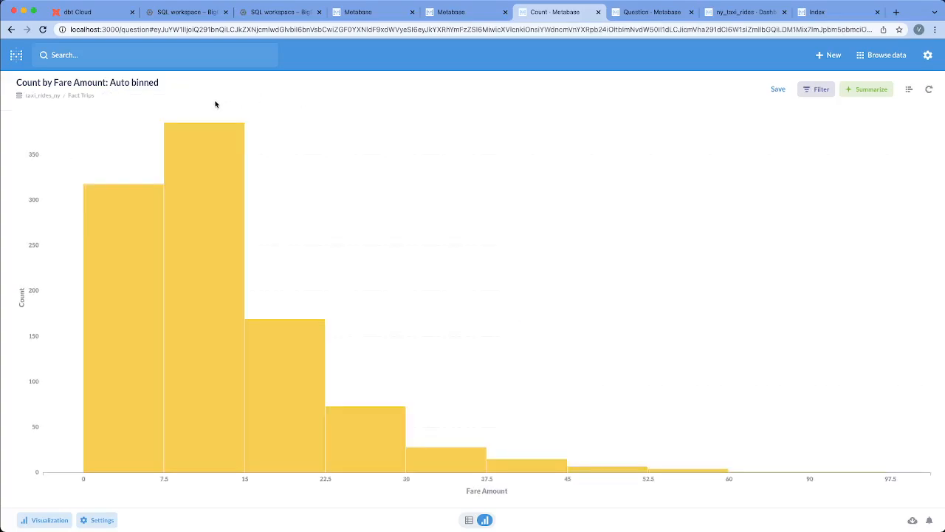
pyautogui.click(12, 29)
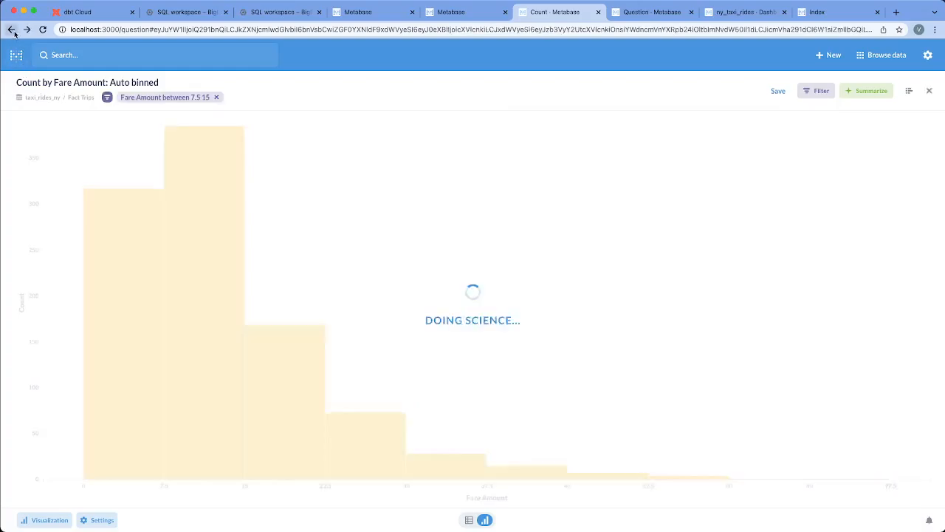
# Return to the Fact Trips X-ray and save it as a dashboard.
pyautogui.click(12, 29)
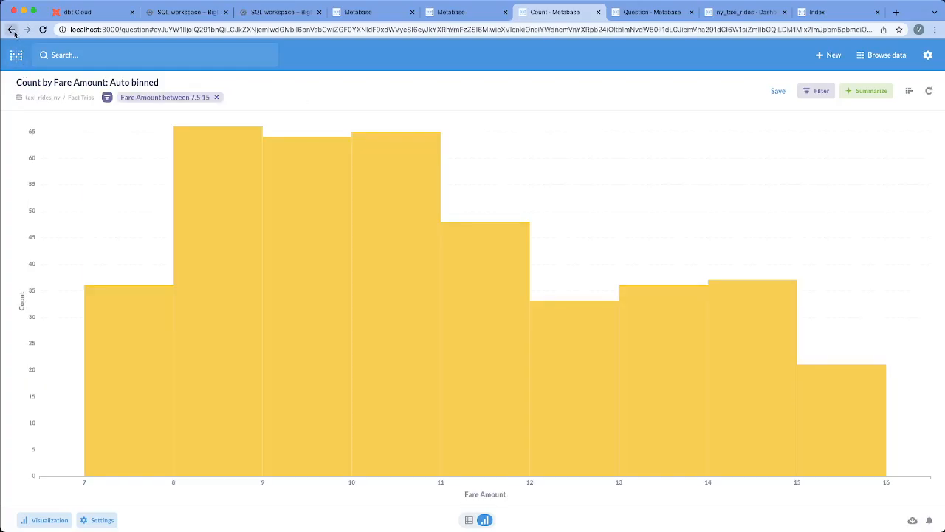
pyautogui.click(11, 29)
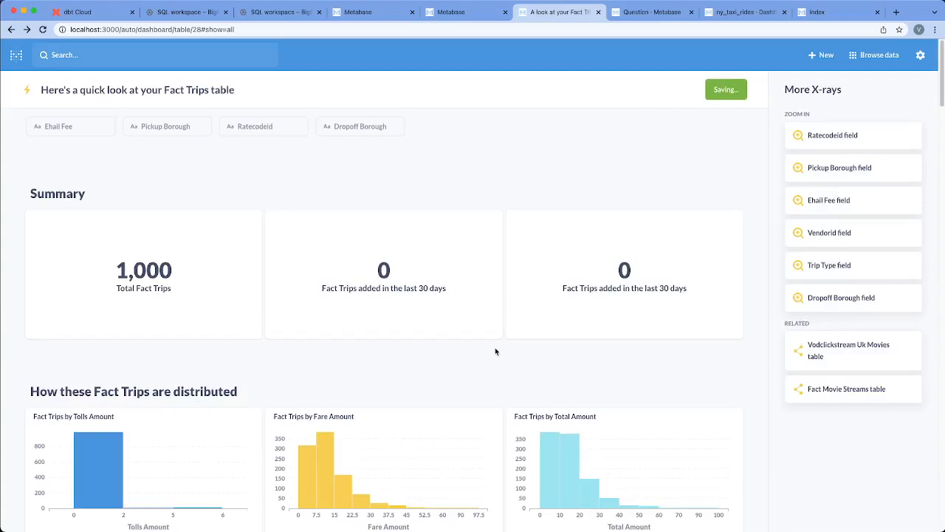
pyautogui.scroll(-2, 483, 353)
pyautogui.scroll(2, 482, 348)
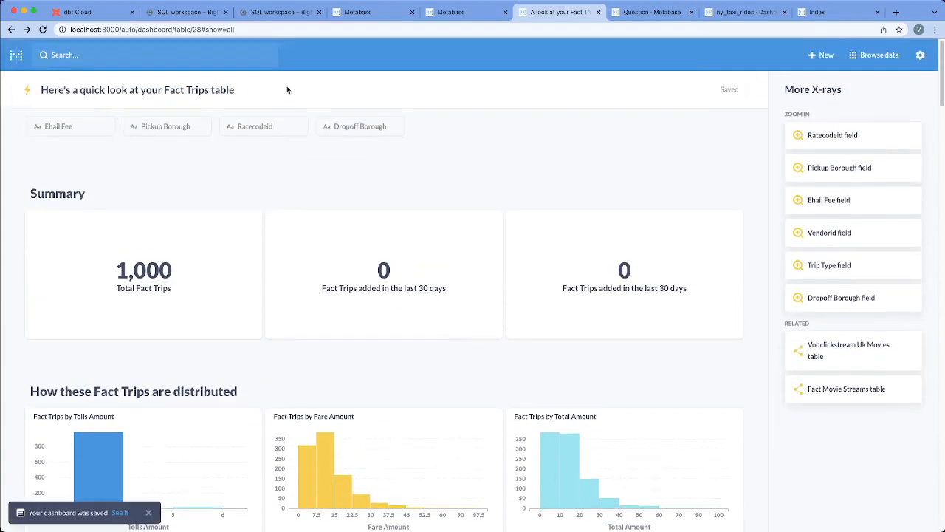
# Review the options for creating new items, the Fact Trips charts and the descriptions of the related X-rays.
pyautogui.click(814, 56)
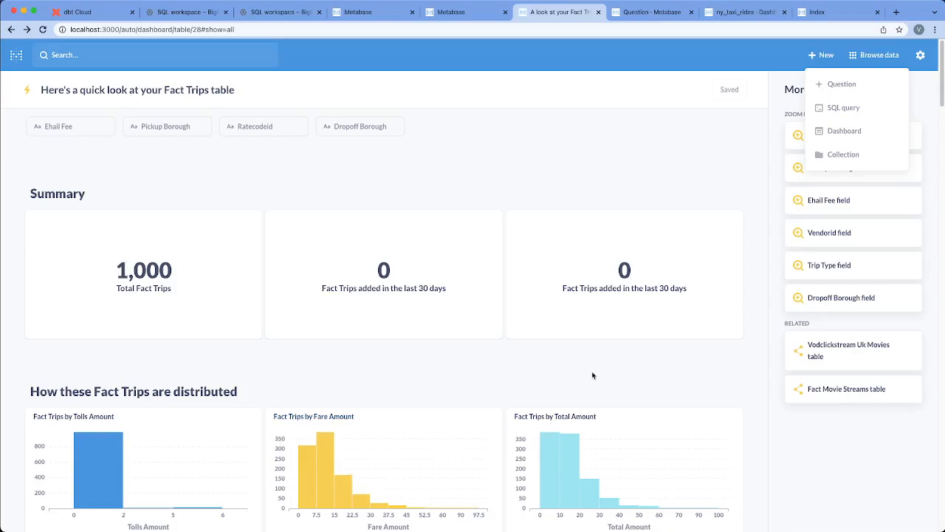
pyautogui.scroll(-8, 592, 375)
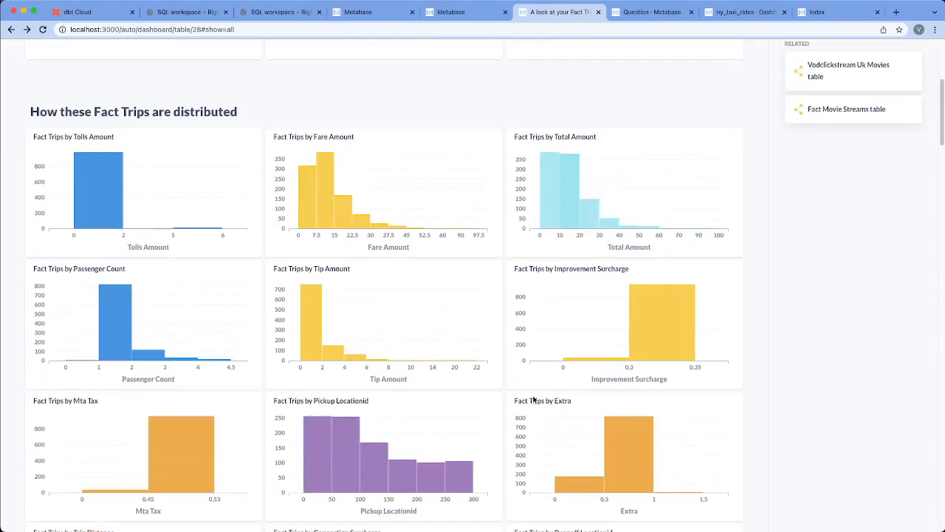
pyautogui.scroll(8, 569, 332)
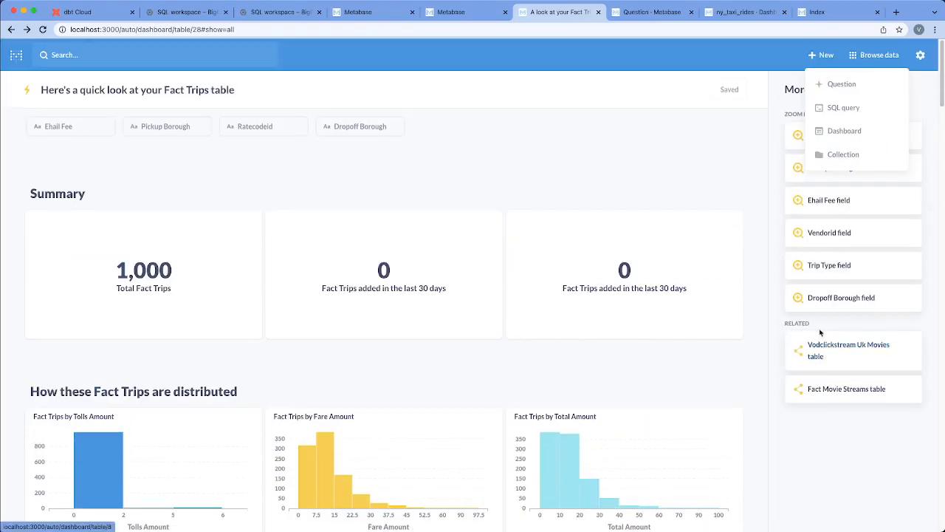
pyautogui.moveTo(911, 352)
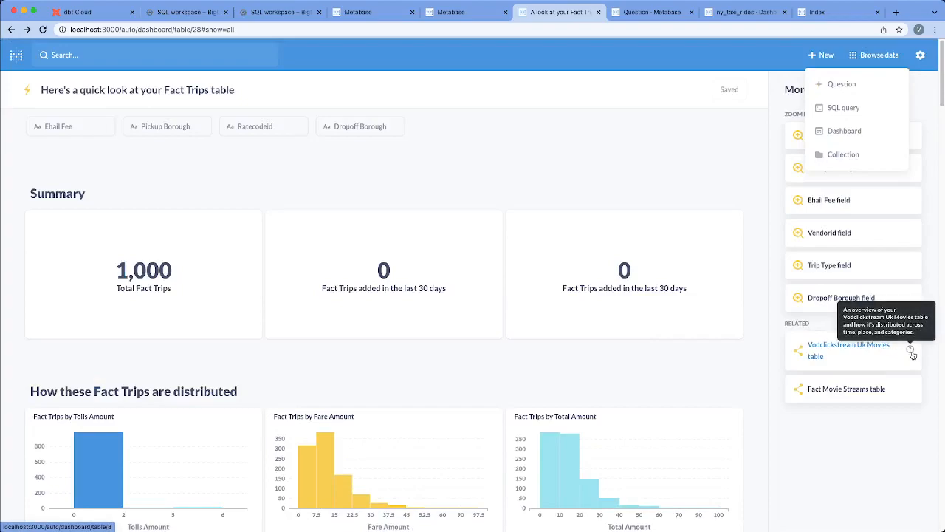
pyautogui.moveTo(913, 393)
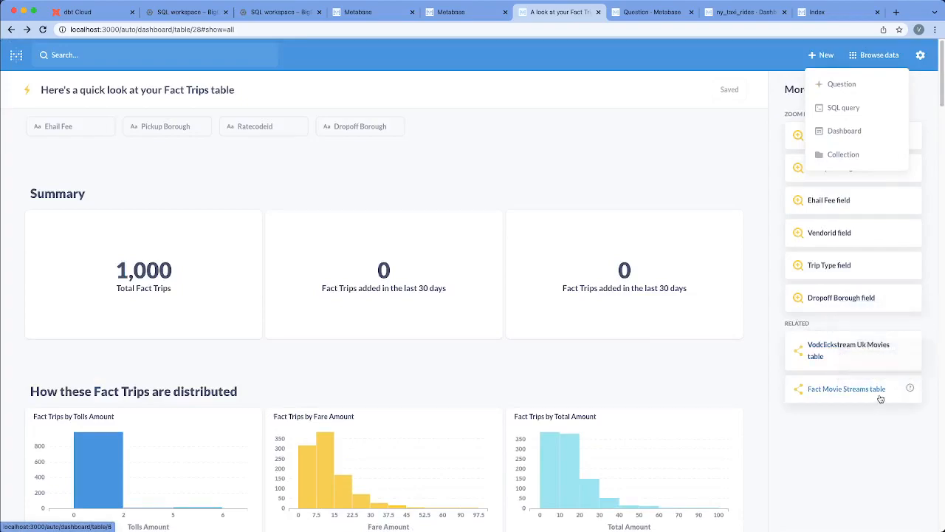
# Start a new question, search its starting data for fact_tr, and look through the matching tables and saved questions.
pyautogui.click(838, 87)
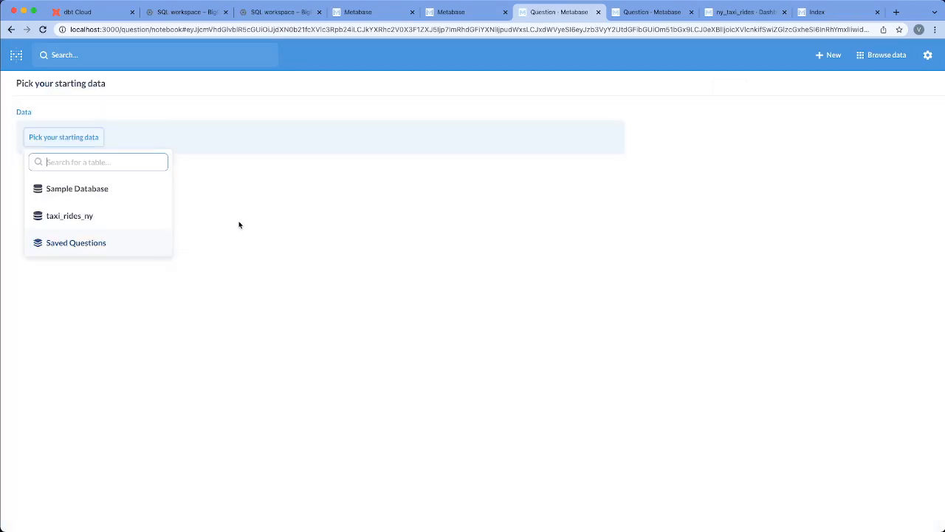
pyautogui.write('fact_tr')
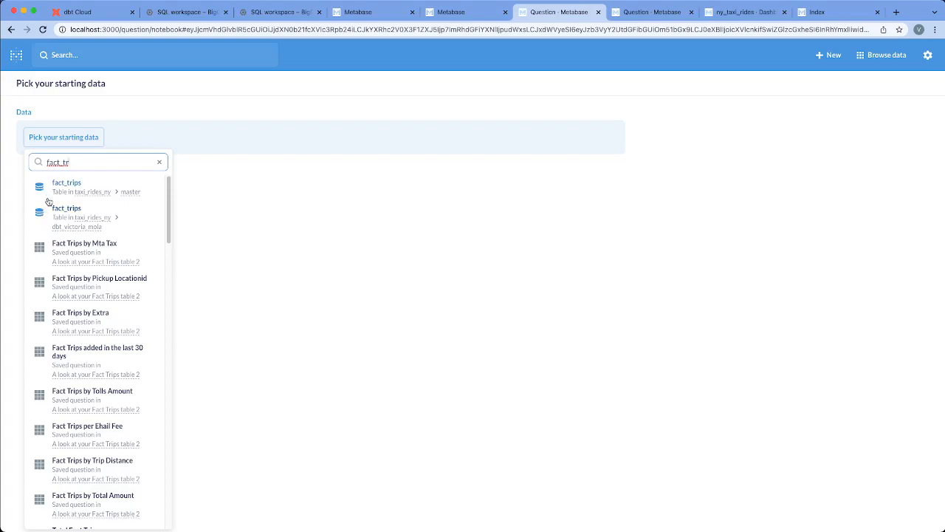
pyautogui.scroll(-3, 73, 302)
pyautogui.scroll(-10, 73, 410)
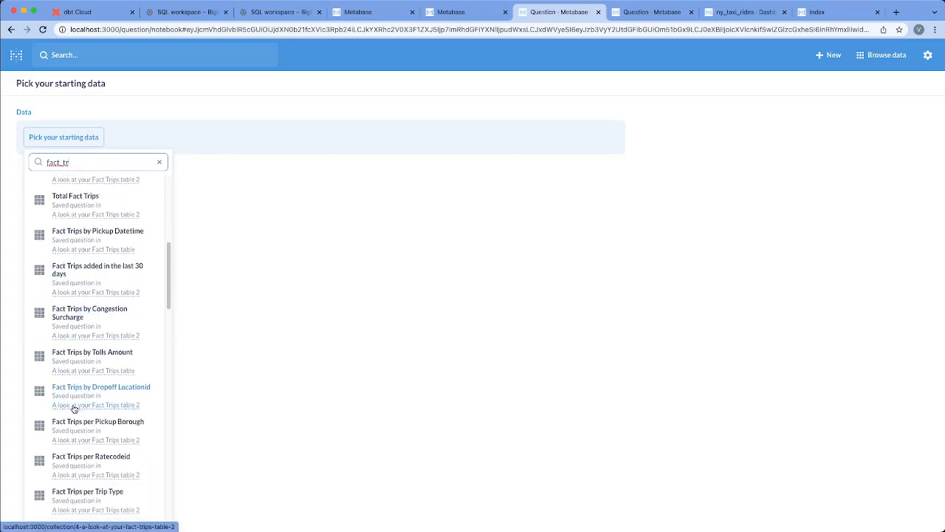
pyautogui.scroll(-2, 73, 408)
pyautogui.scroll(15, 73, 405)
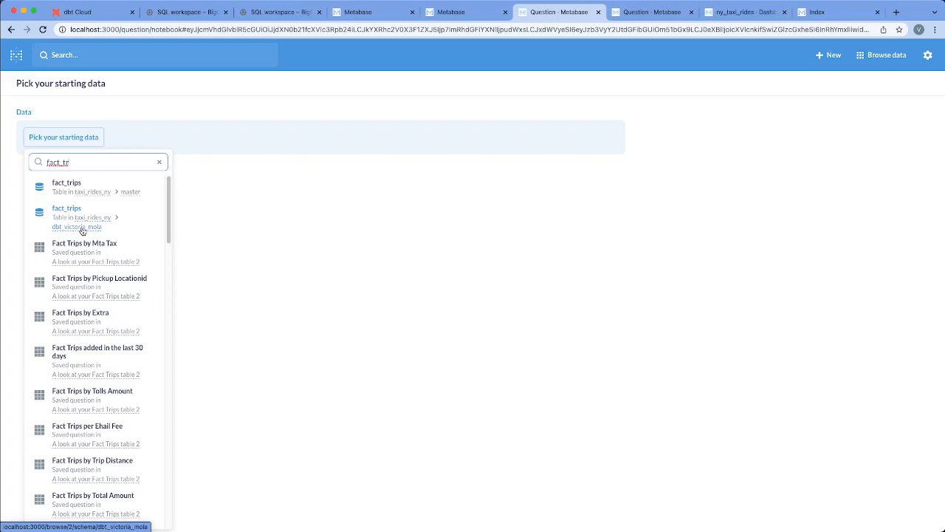
# Browse the tables in the dbt development schema and the list of schemas in the taxi_rides_ny database.
pyautogui.click(82, 228)
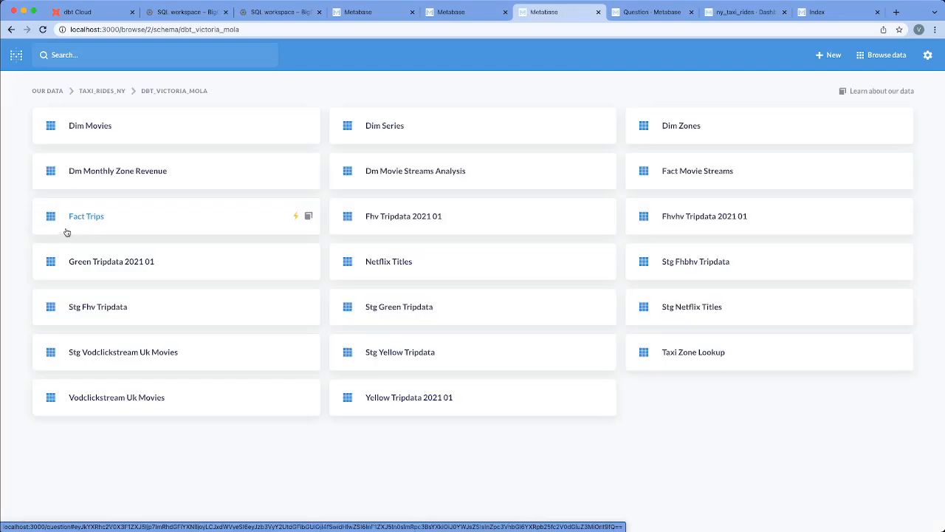
pyautogui.click(115, 92)
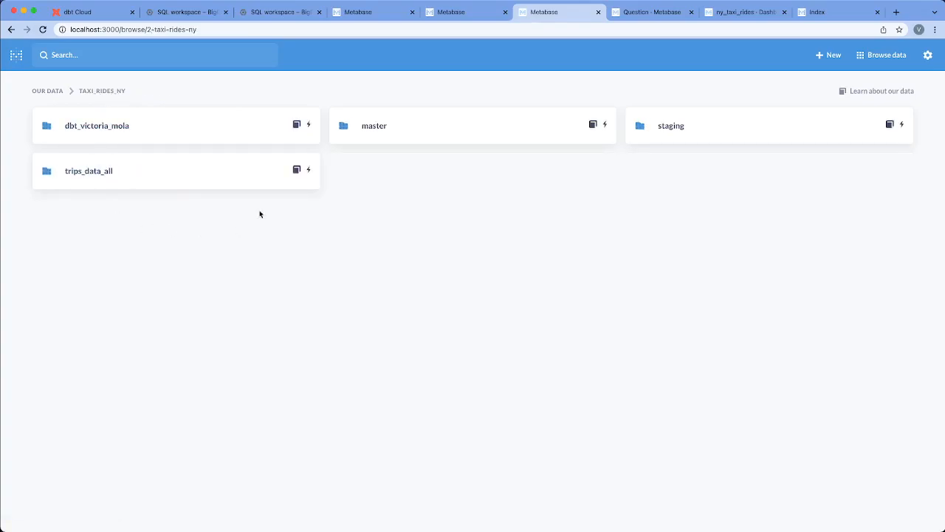
pyautogui.click(226, 136)
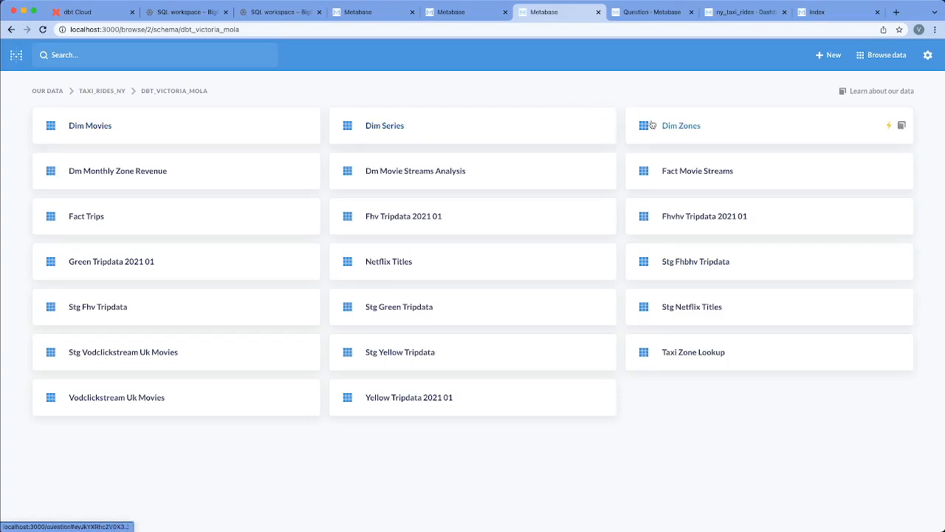
# View the X-ray of the Dim Zones table and return to the schema's table list.
pyautogui.click(890, 127)
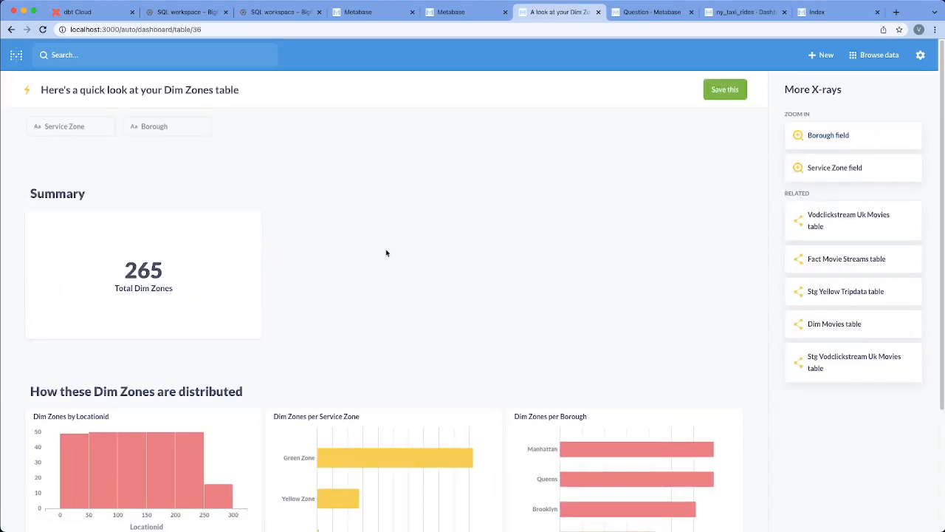
pyautogui.scroll(-1, 417, 340)
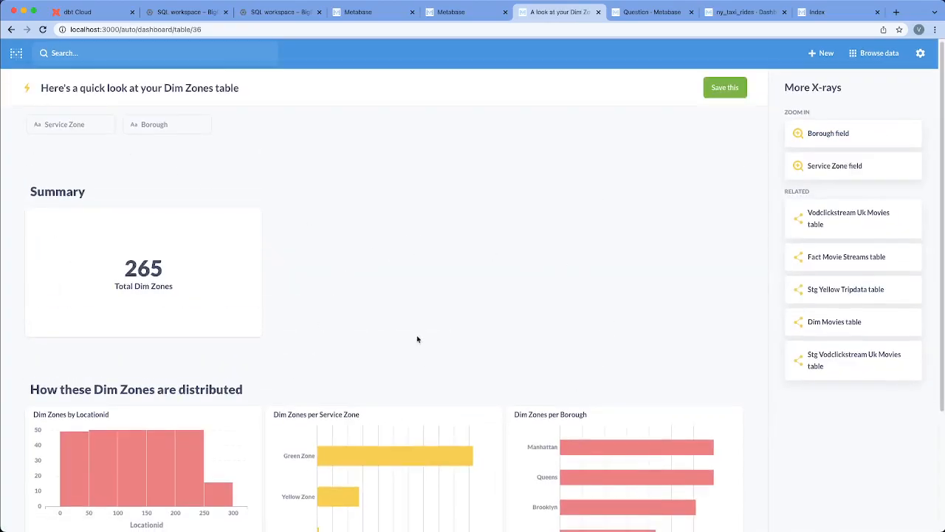
pyautogui.click(11, 29)
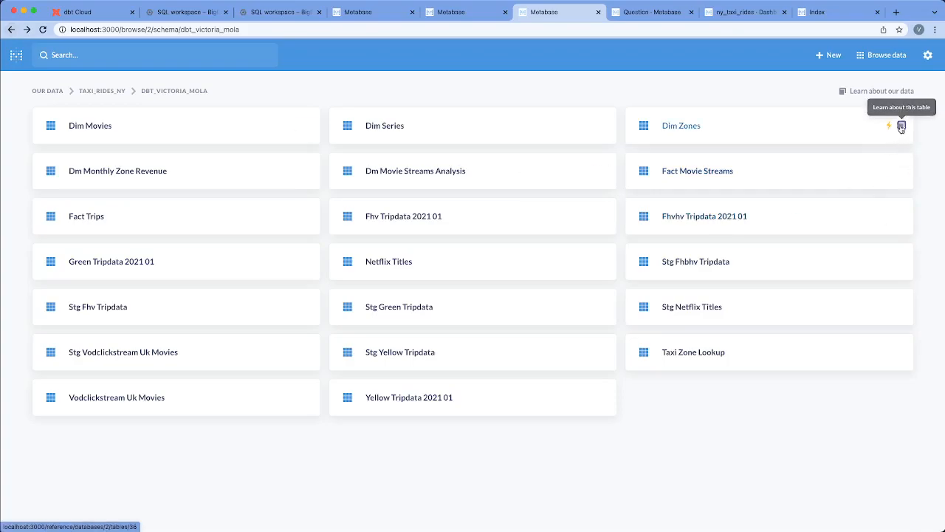
# Examine the Dim Zones reference pages, covering its details with potentially useful questions, its fields and its saved questions.
pyautogui.click(901, 127)
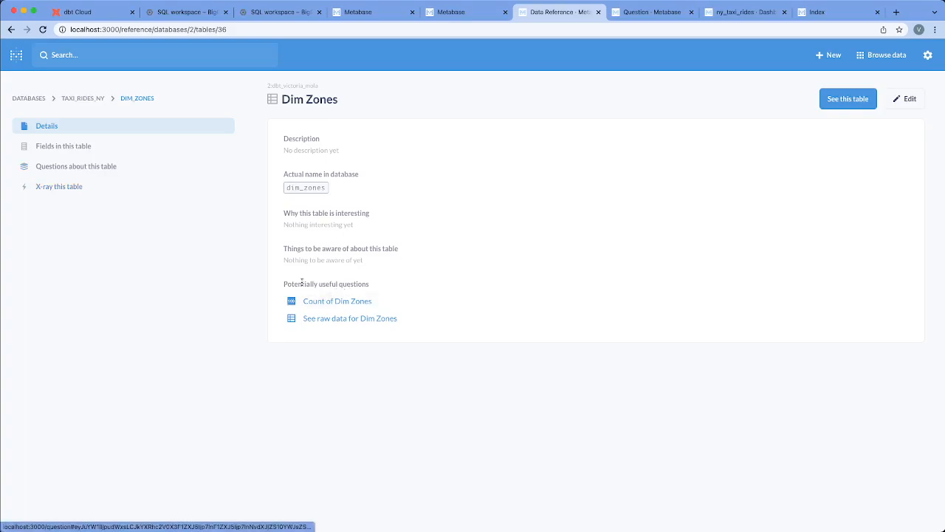
pyautogui.moveTo(283, 283); pyautogui.dragTo(381, 287)
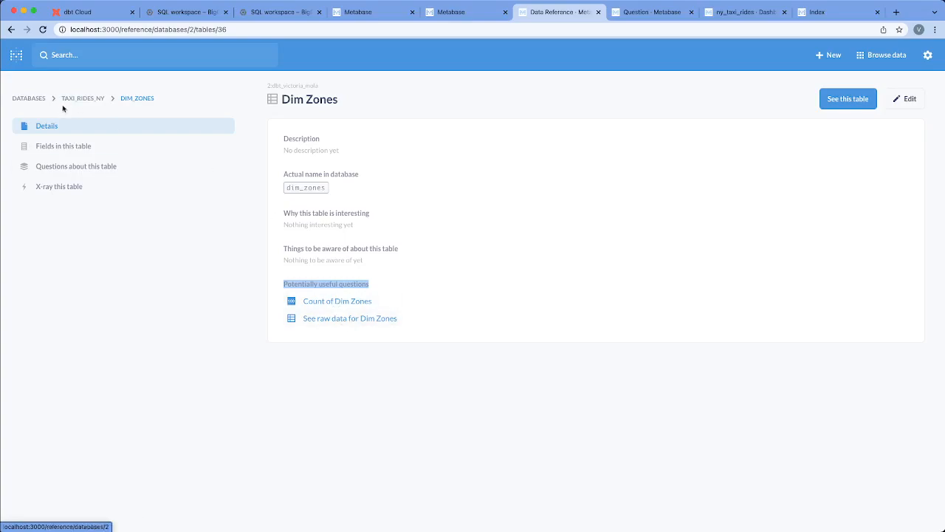
pyautogui.click(67, 146)
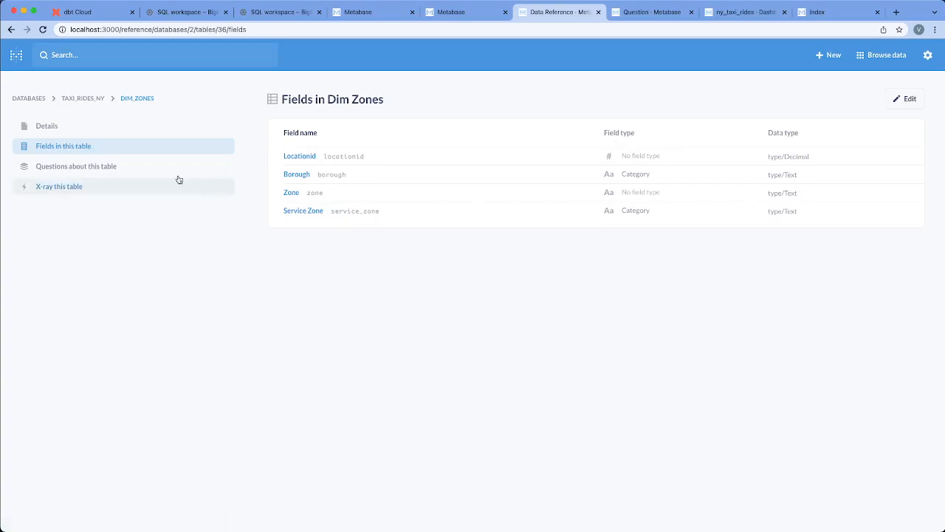
pyautogui.click(94, 166)
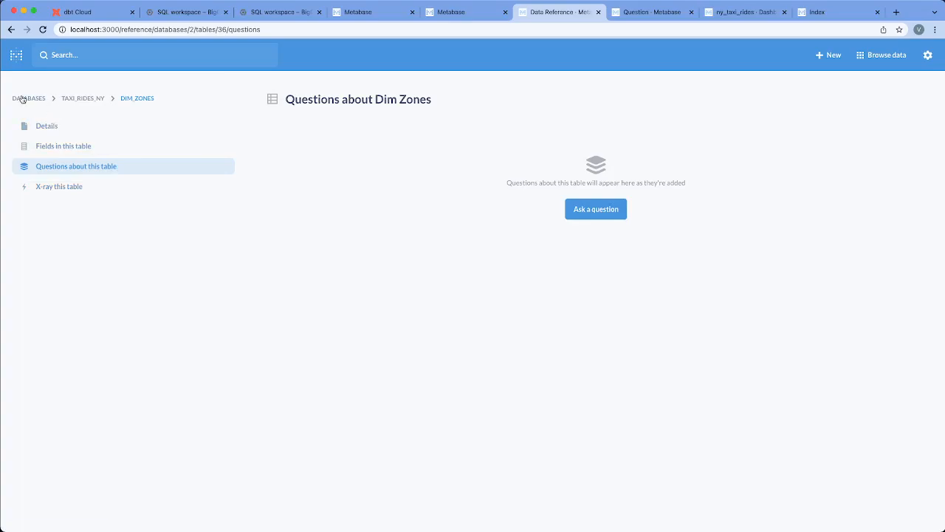
# Create a new question from the home page with the fact_trips table of the master schema as starting data.
pyautogui.click(17, 54)
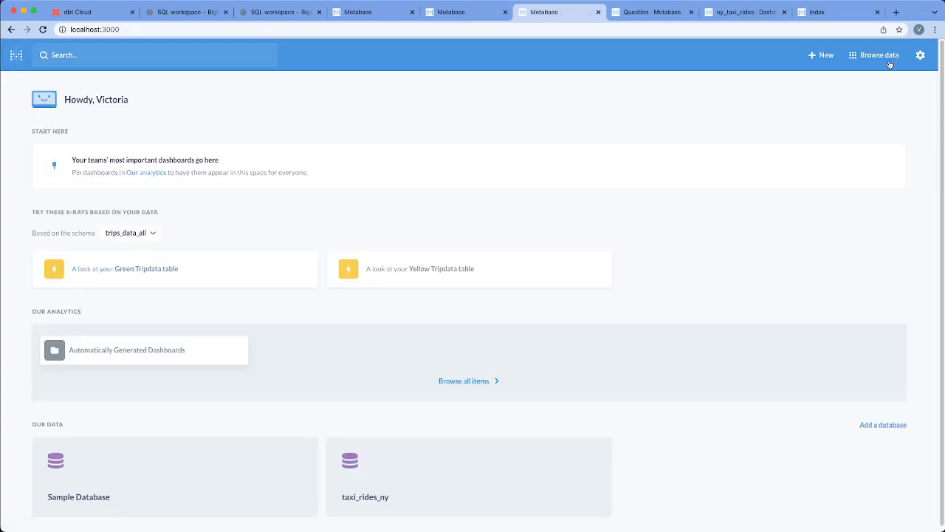
pyautogui.click(825, 55)
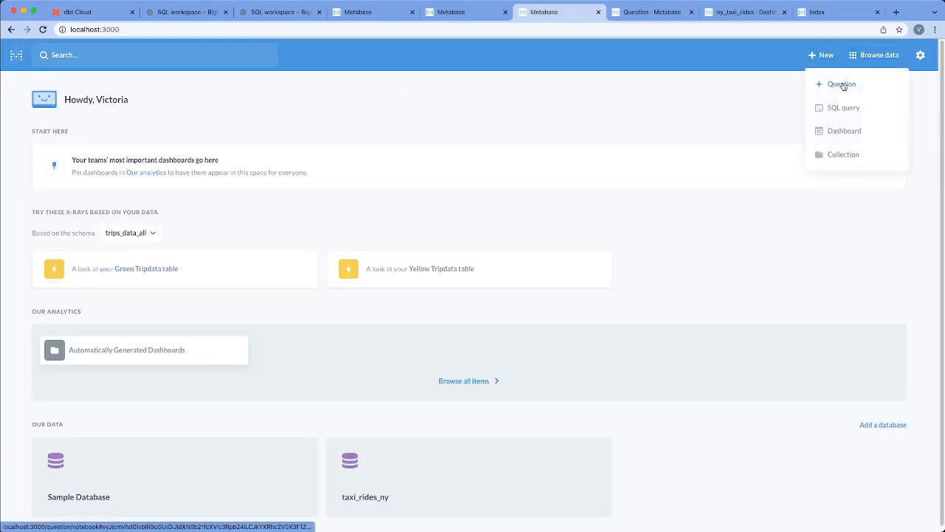
pyautogui.click(844, 84)
pyautogui.write('fact_trips')
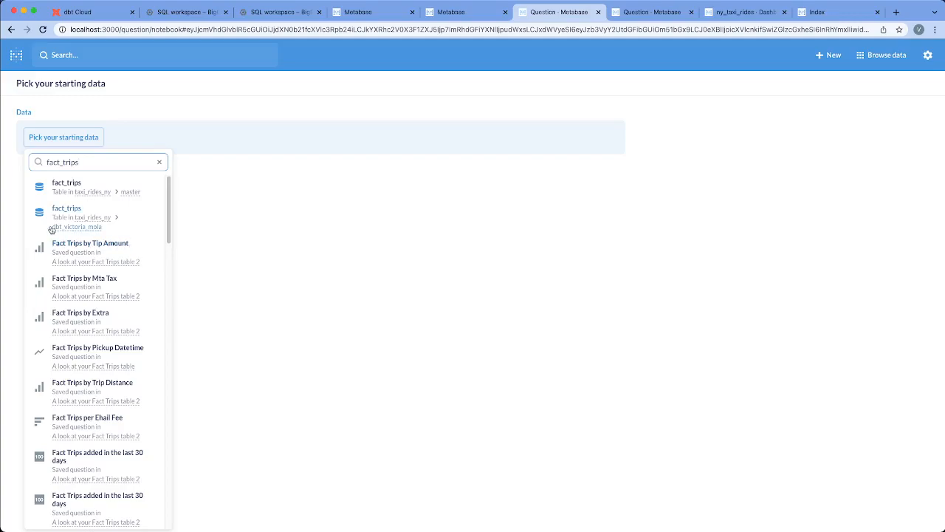
pyautogui.click(41, 194)
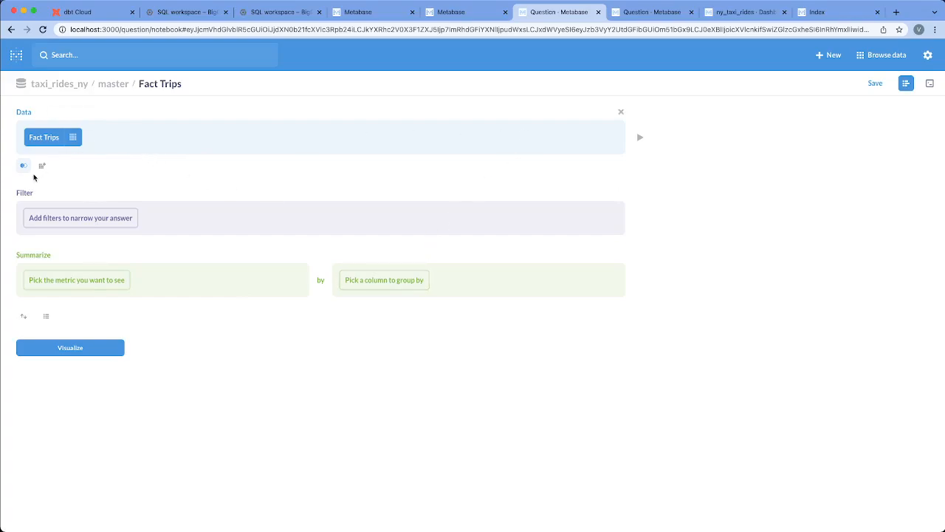
# Review the selectable Fact Trips columns and the custom column form, and discard the empty custom column section.
pyautogui.click(73, 138)
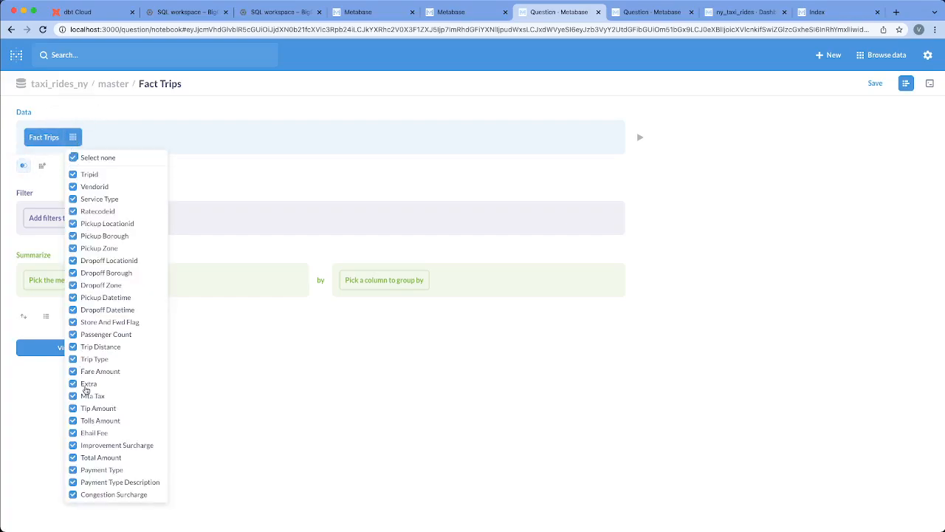
pyautogui.click(218, 186)
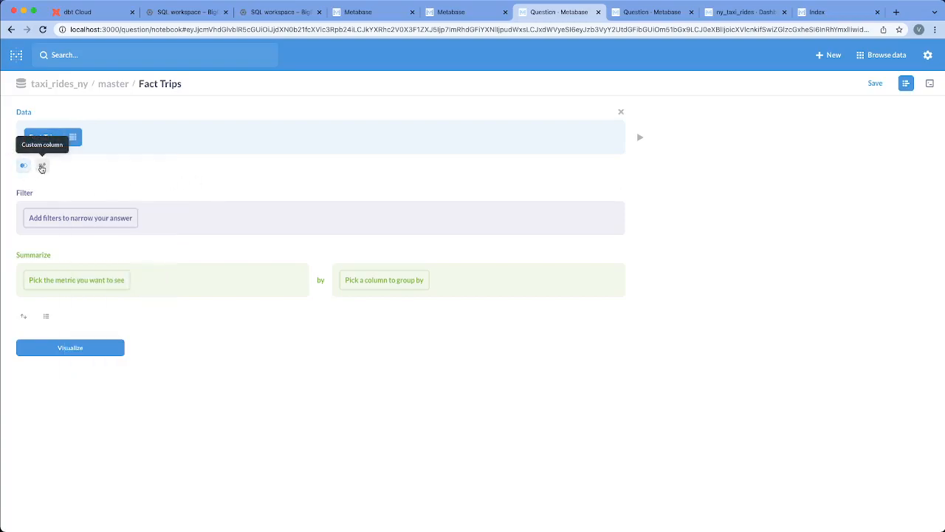
pyautogui.click(43, 167)
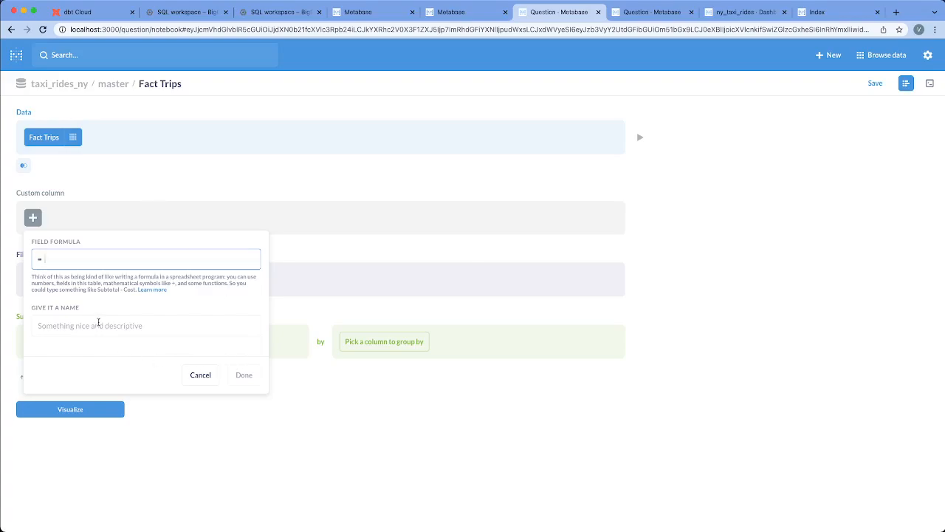
pyautogui.click(209, 378)
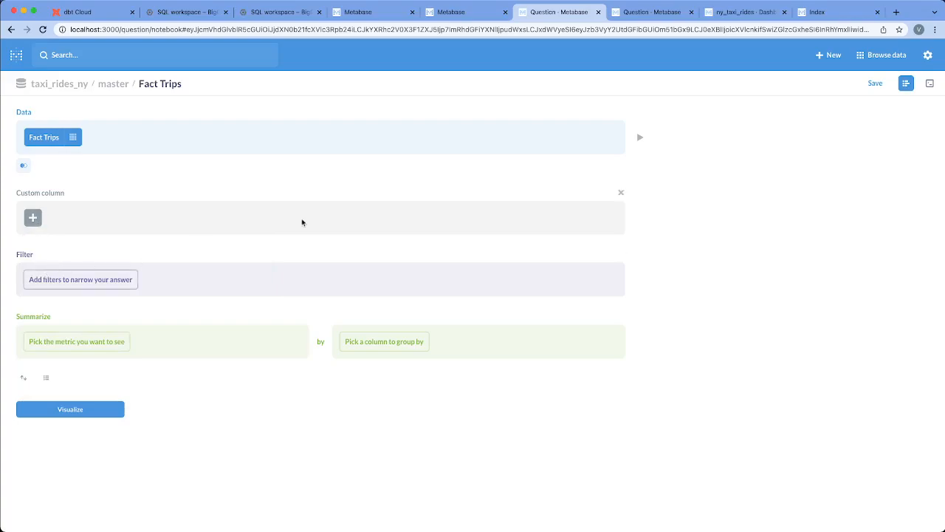
pyautogui.click(621, 193)
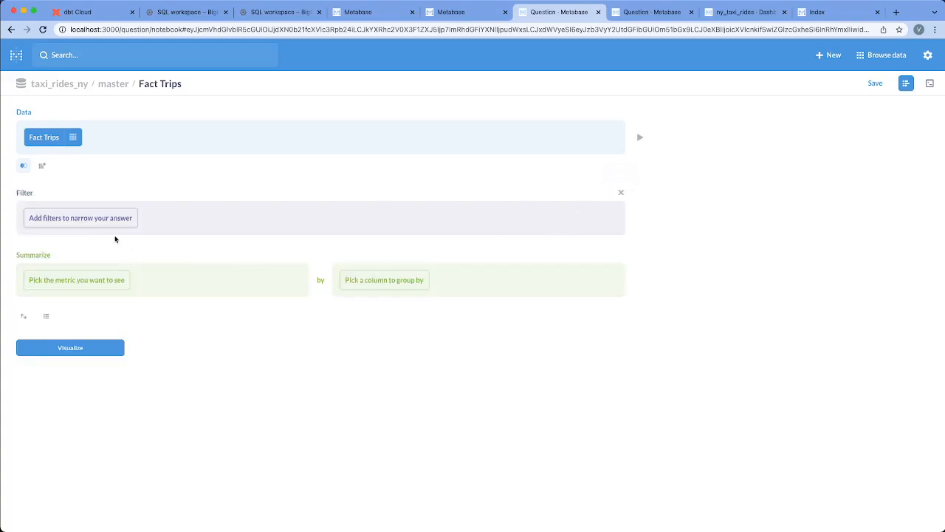
# Filter the Fact Trips data to Pickup Datetime between January 1, 2019 and February 12, 2022.
pyautogui.click(59, 227)
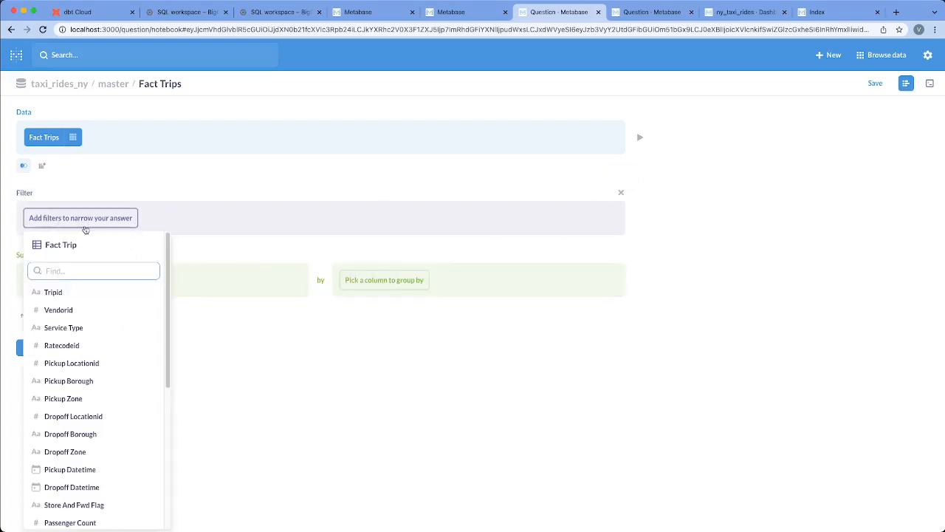
pyautogui.write('pickup')
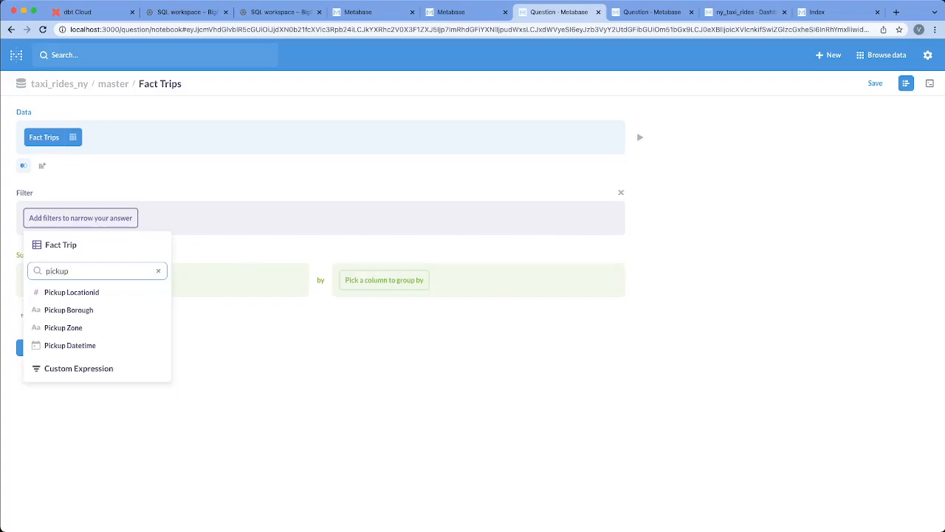
pyautogui.click(70, 345)
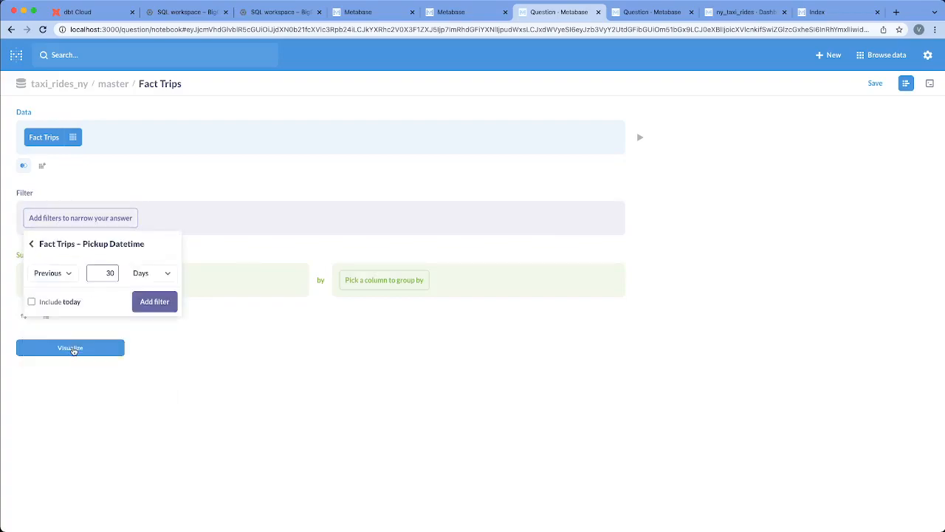
pyautogui.click(53, 274)
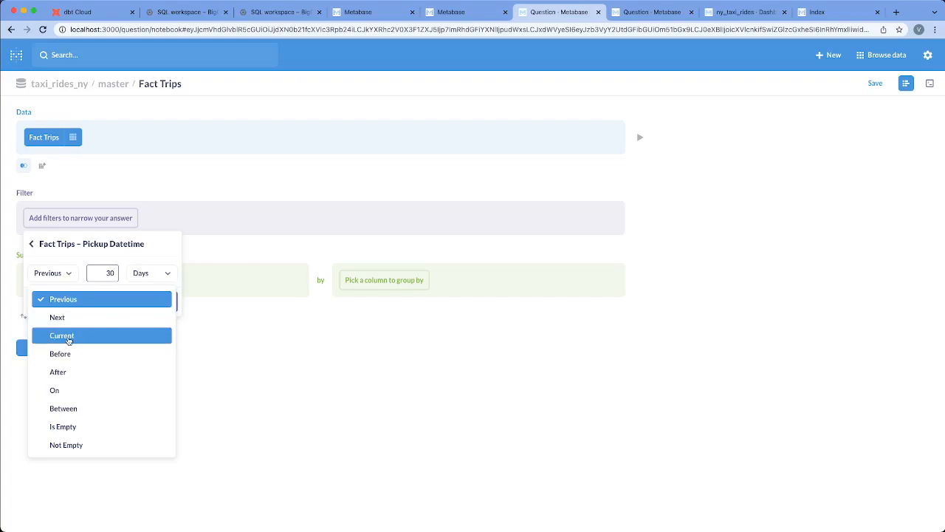
pyautogui.click(94, 408)
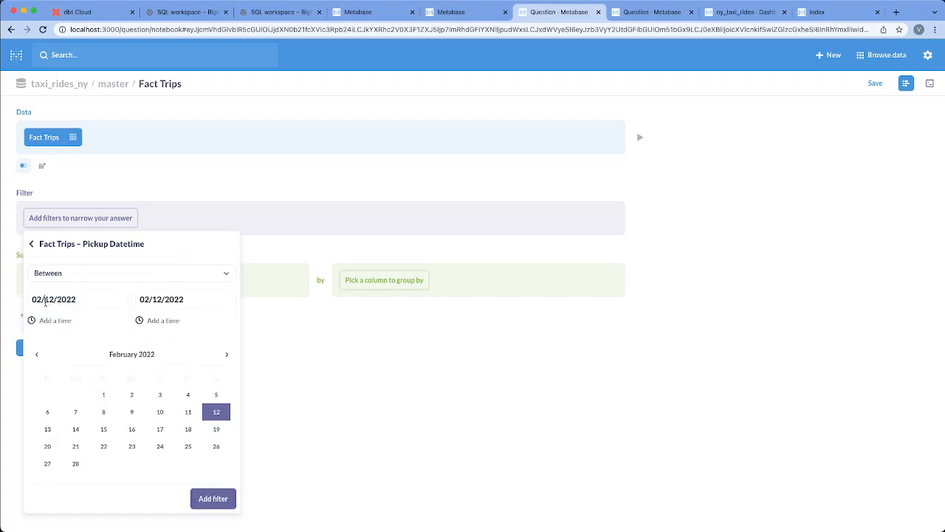
pyautogui.tripleClick(45, 301)
pyautogui.write('01')
pyautogui.press('Tab')
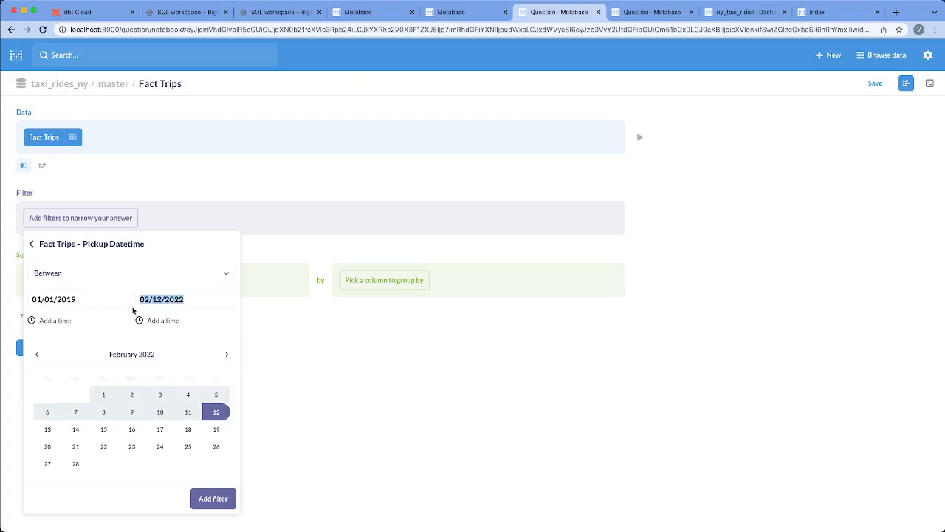
pyautogui.write('31/12/2022')
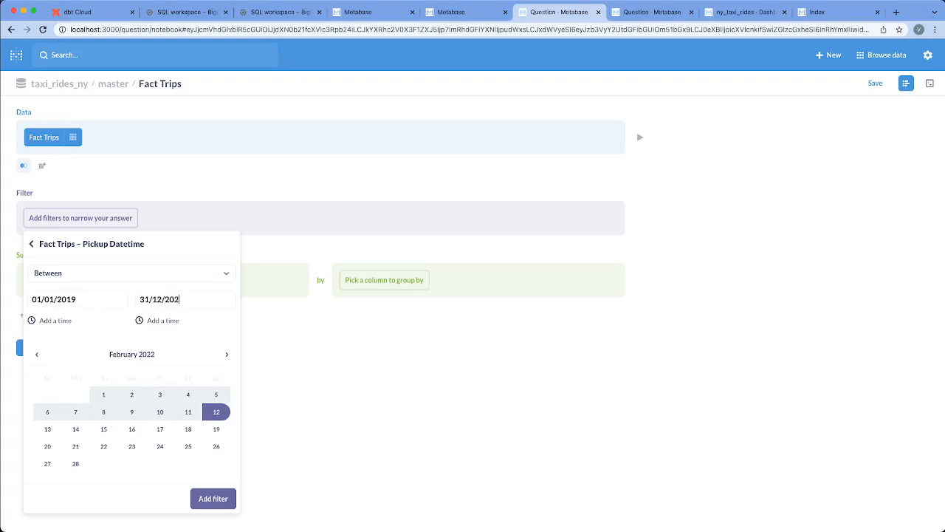
pyautogui.press('Return')
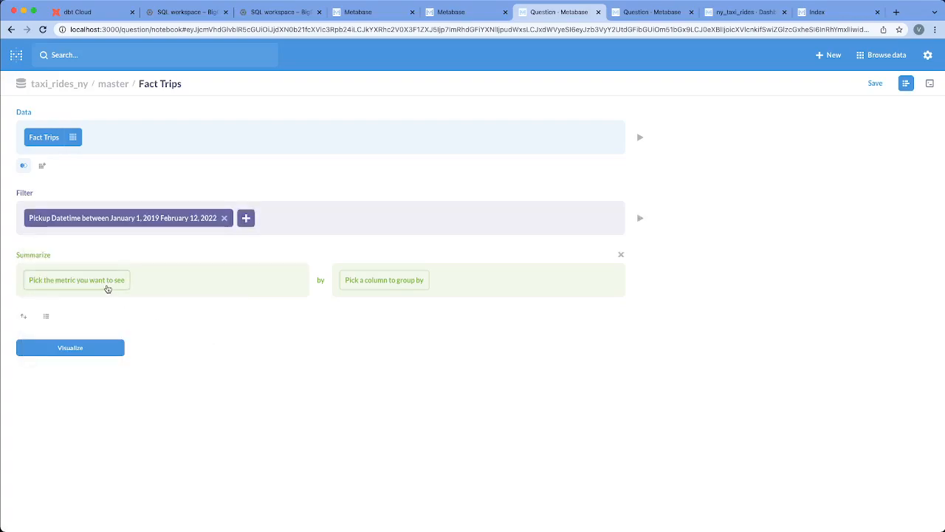
# Summarize the trips as a count of rows grouped by Pickup Datetime per week.
pyautogui.click(108, 287)
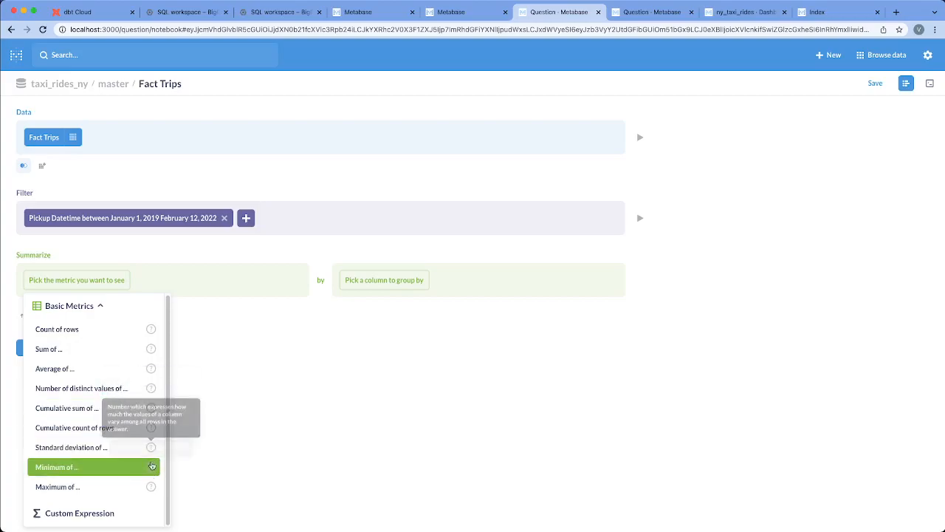
pyautogui.click(59, 329)
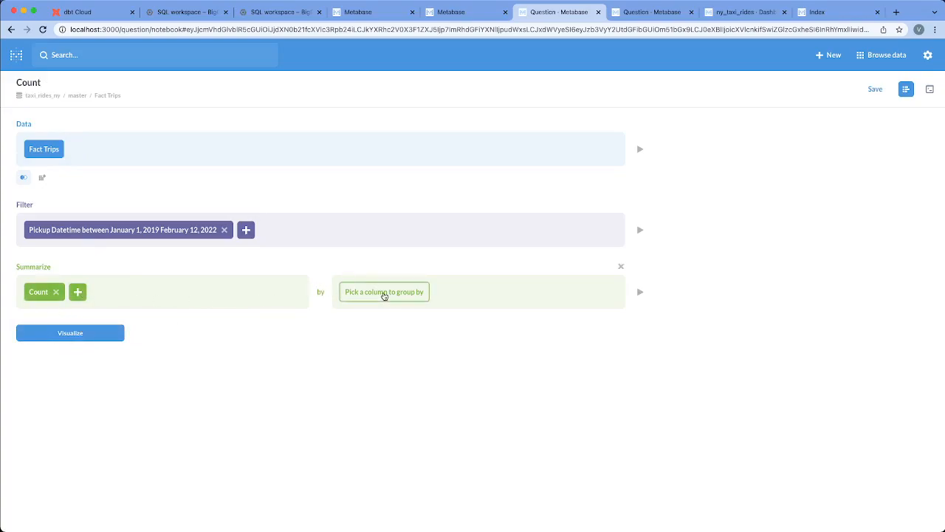
pyautogui.click(384, 292)
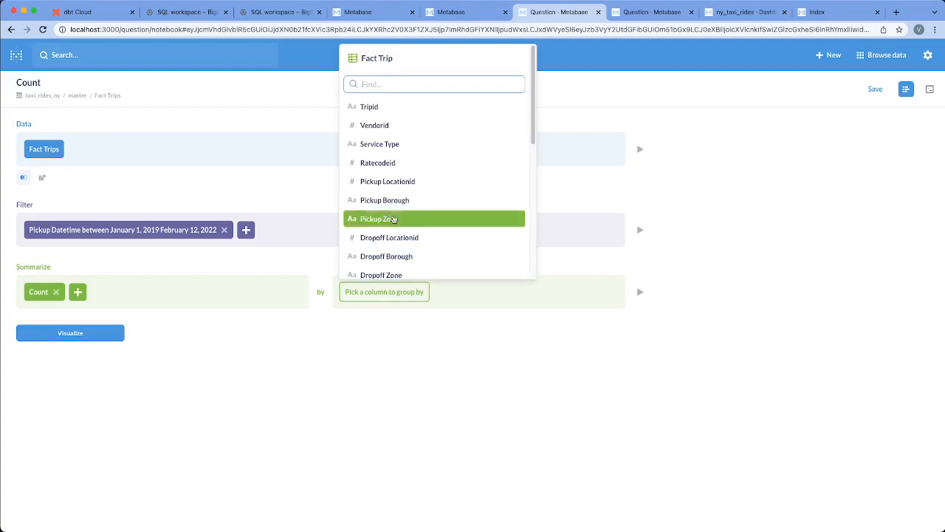
pyautogui.write('pick')
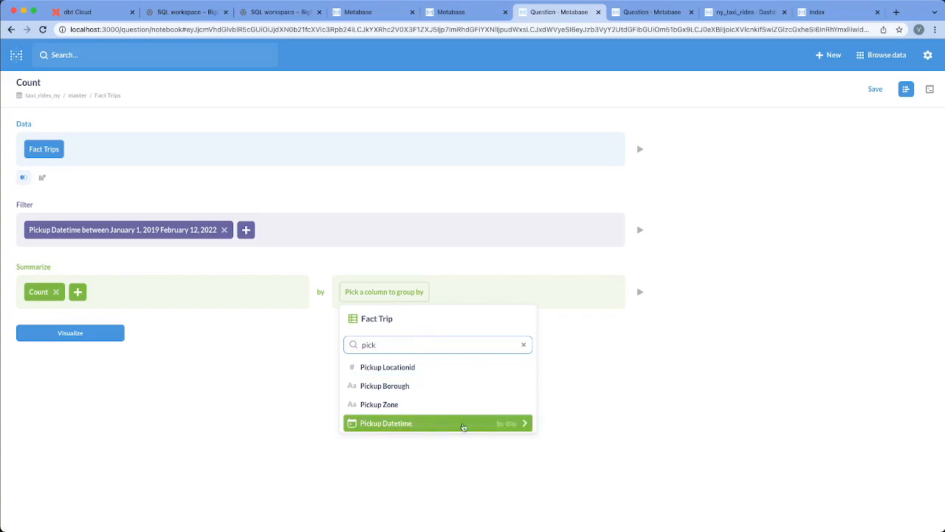
pyautogui.click(502, 427)
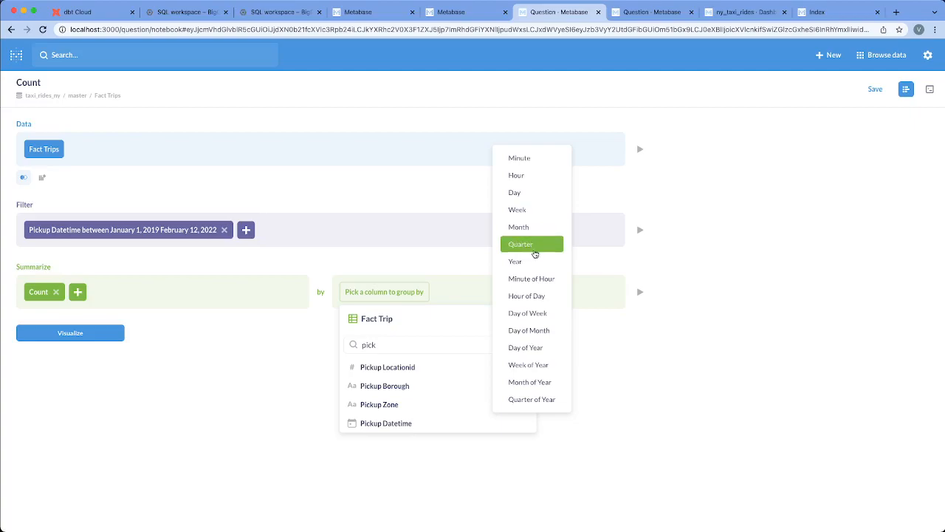
pyautogui.click(535, 210)
# Look through the columns available as a second grouping, search them for "datet", and close the list without choosing one.
pyautogui.click(448, 291)
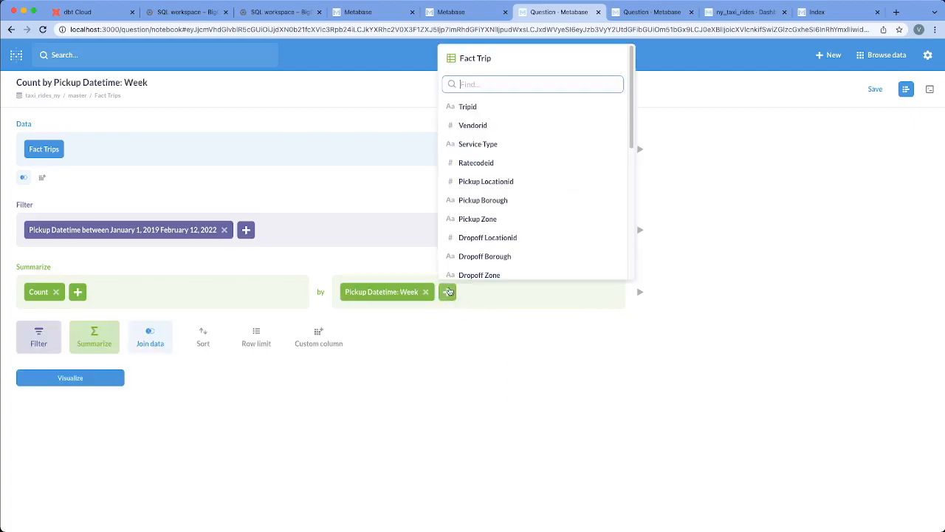
pyautogui.scroll(-2, 515, 221)
pyautogui.scroll(3, 515, 250)
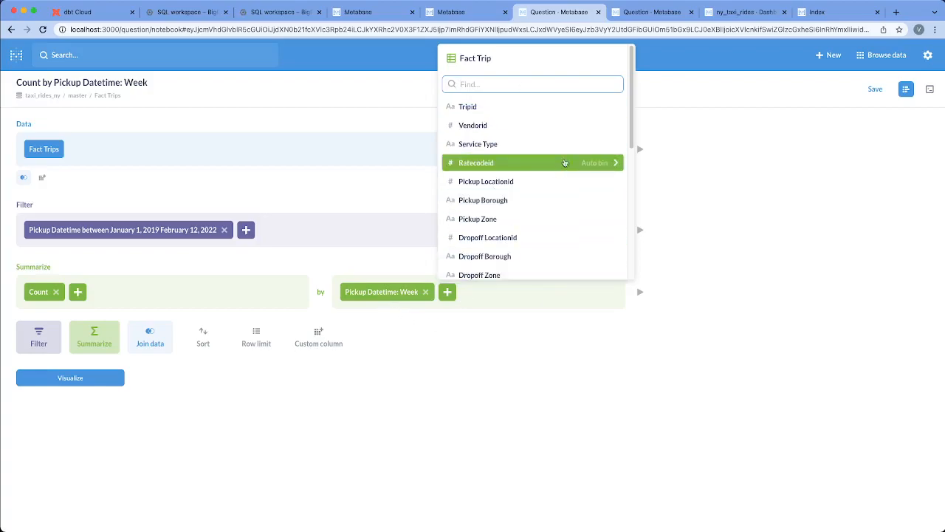
pyautogui.write('datet')
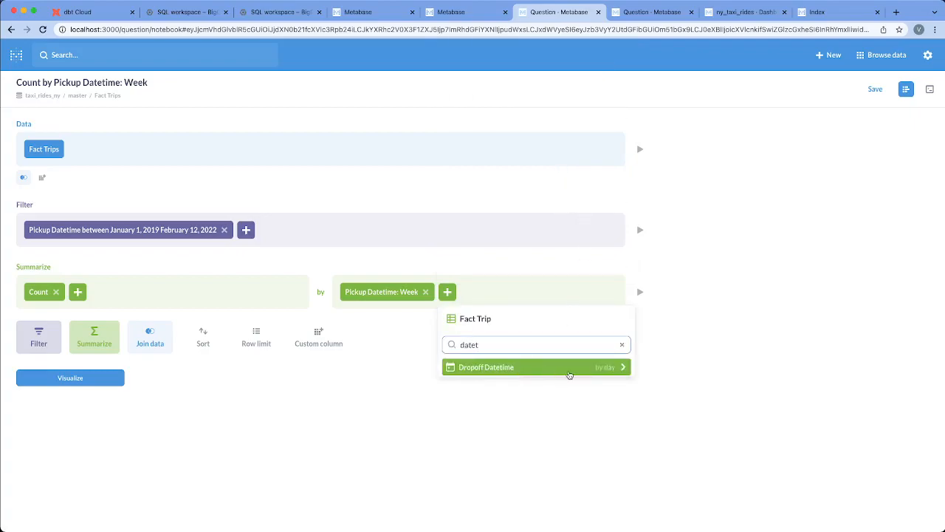
pyautogui.click(701, 334)
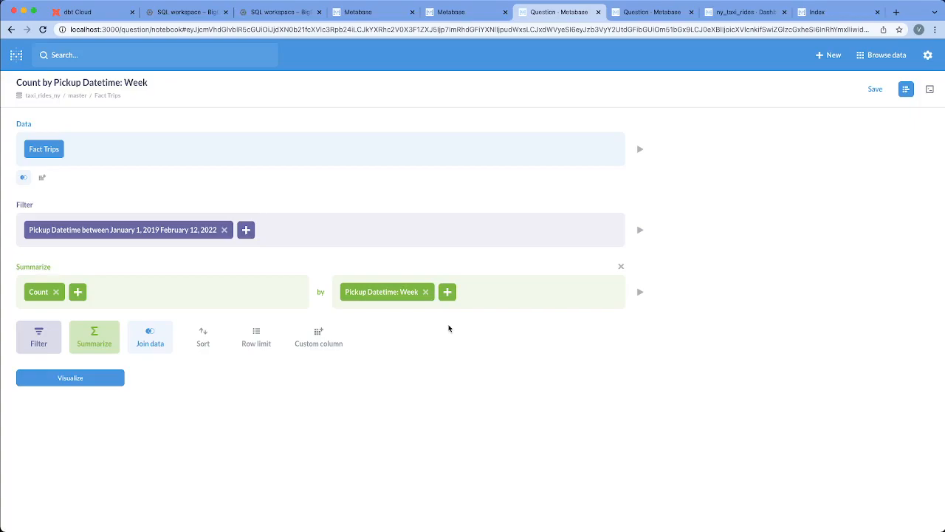
# Preview the summary and review the sort, row limit and additional summarize options, discarding each empty section.
pyautogui.click(640, 292)
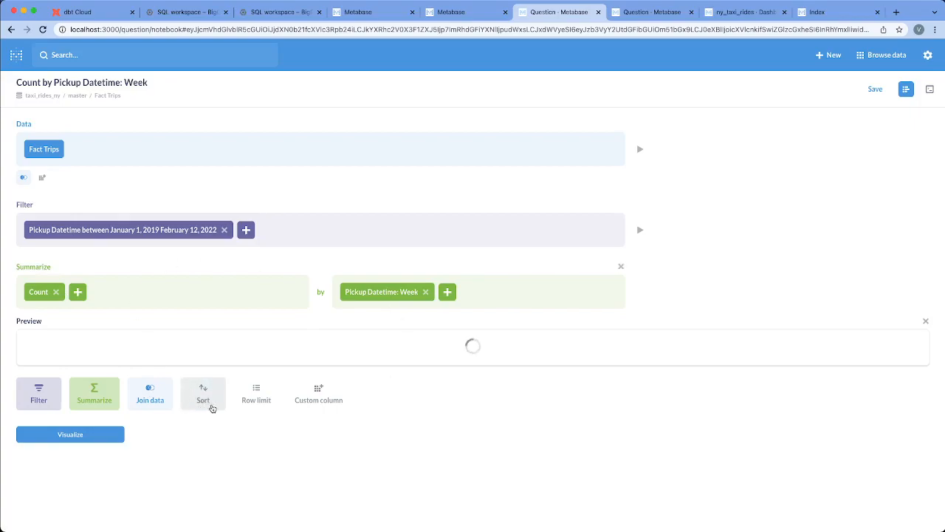
pyautogui.click(206, 397)
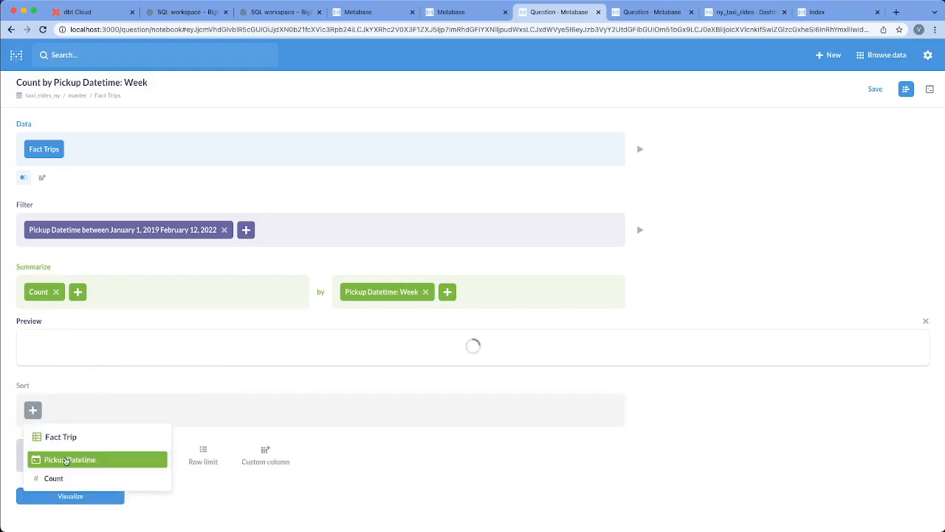
pyautogui.click(454, 445)
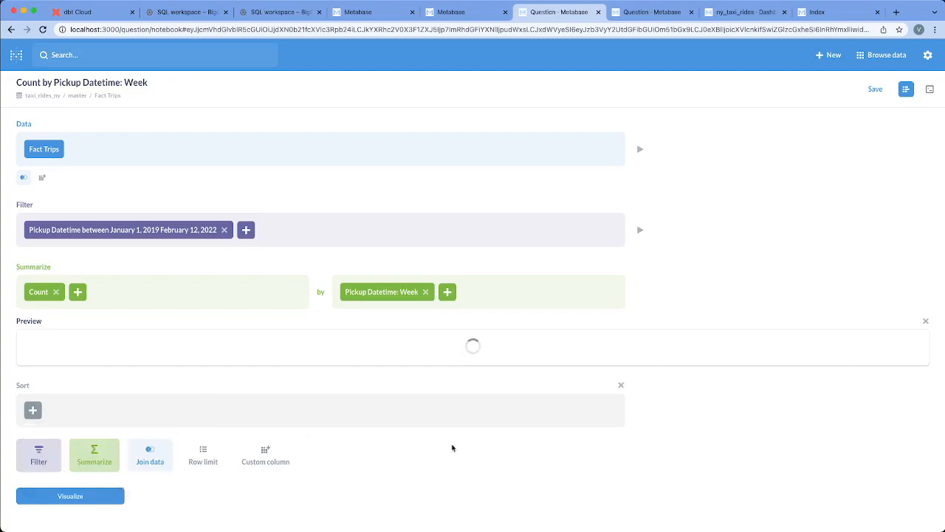
pyautogui.click(621, 385)
pyautogui.click(269, 400)
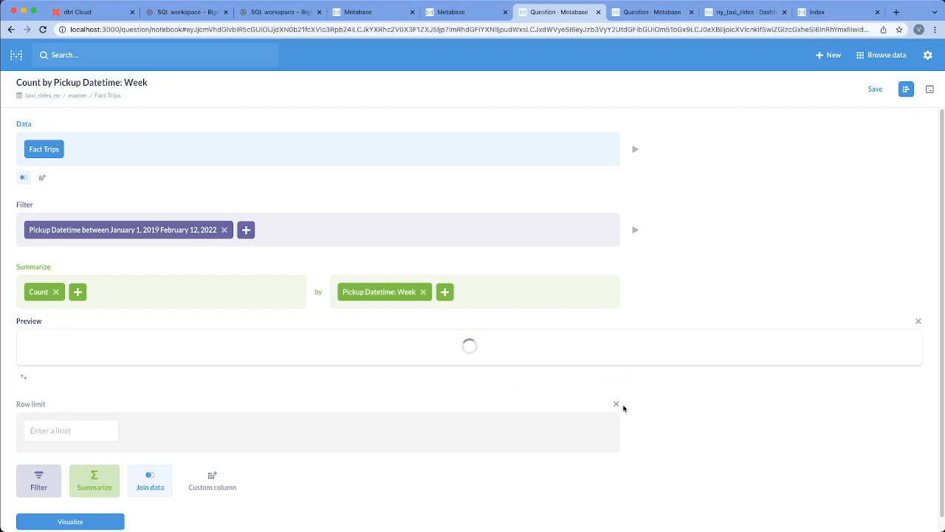
pyautogui.click(616, 404)
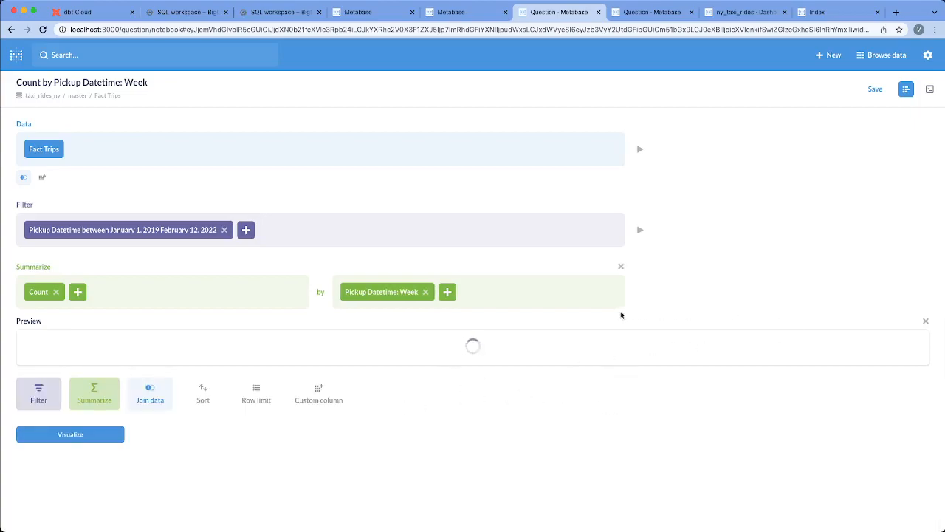
pyautogui.click(98, 397)
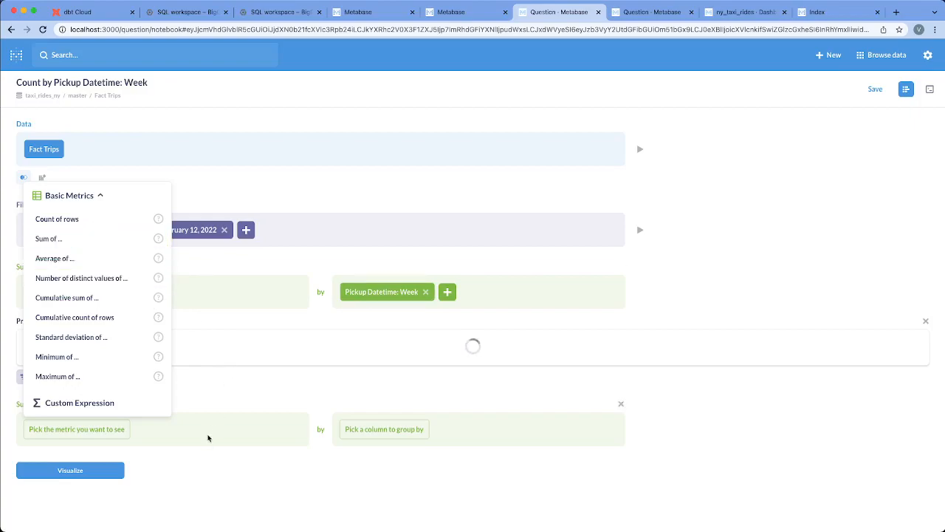
pyautogui.click(442, 489)
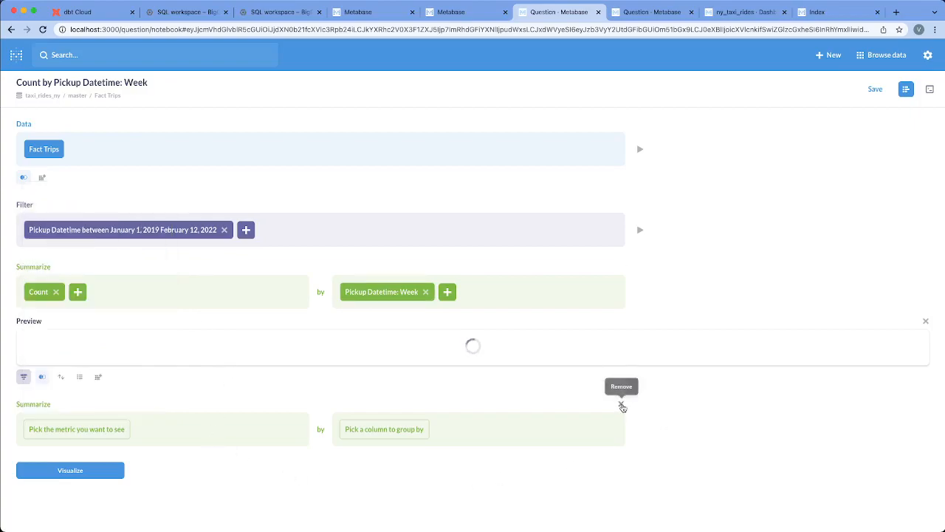
pyautogui.click(621, 404)
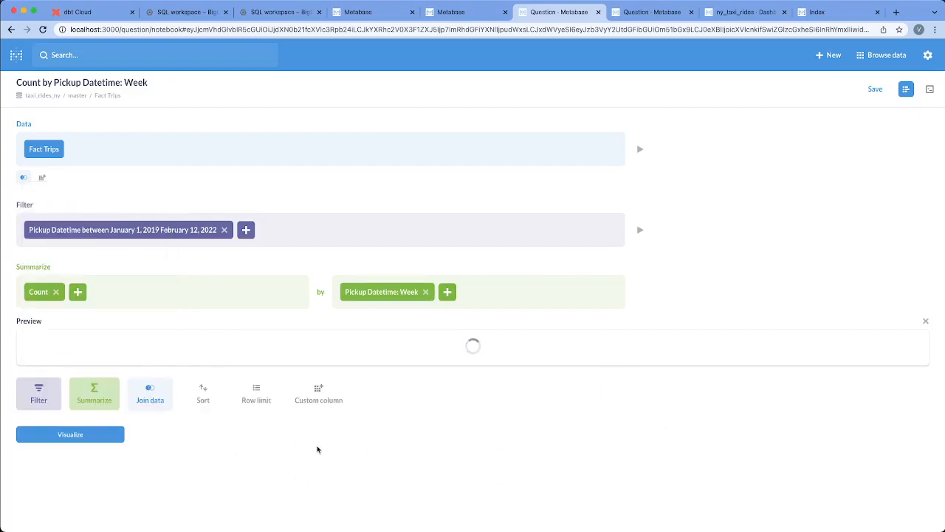
# Visualize the weekly trip count, switching to the same question in the neighbouring browser tab and visualizing it from its editor.
pyautogui.click(88, 441)
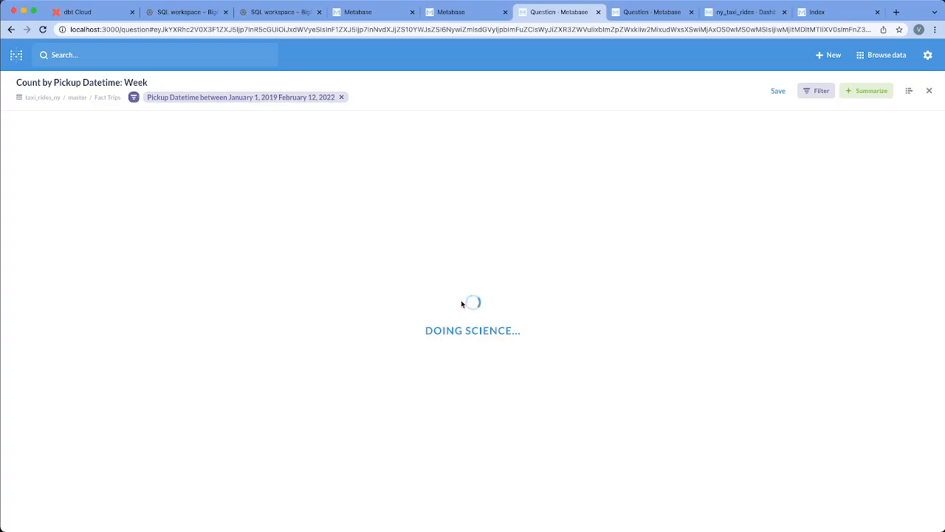
pyautogui.click(650, 16)
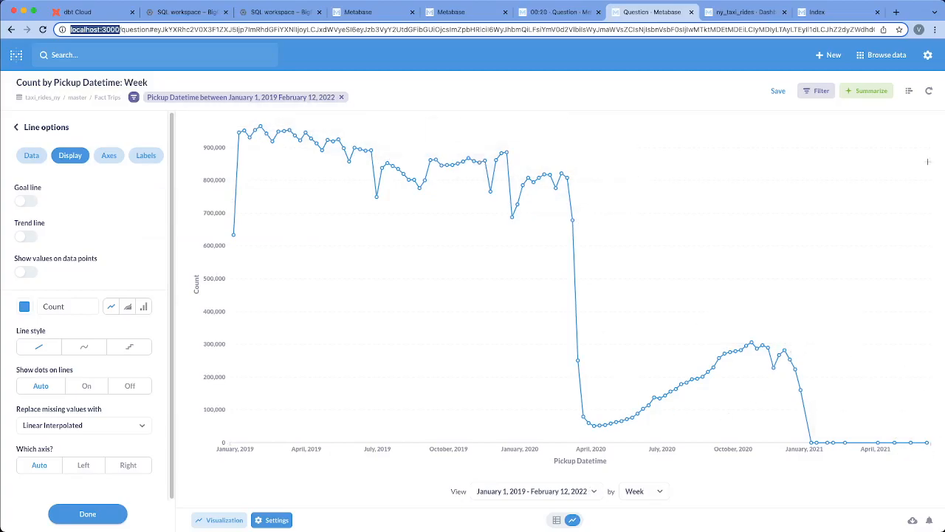
pyautogui.click(908, 92)
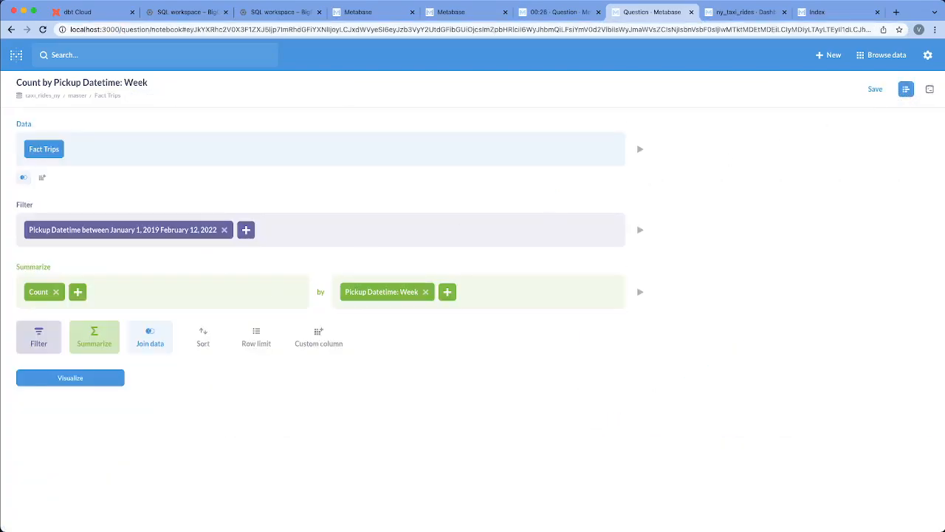
pyautogui.click(98, 381)
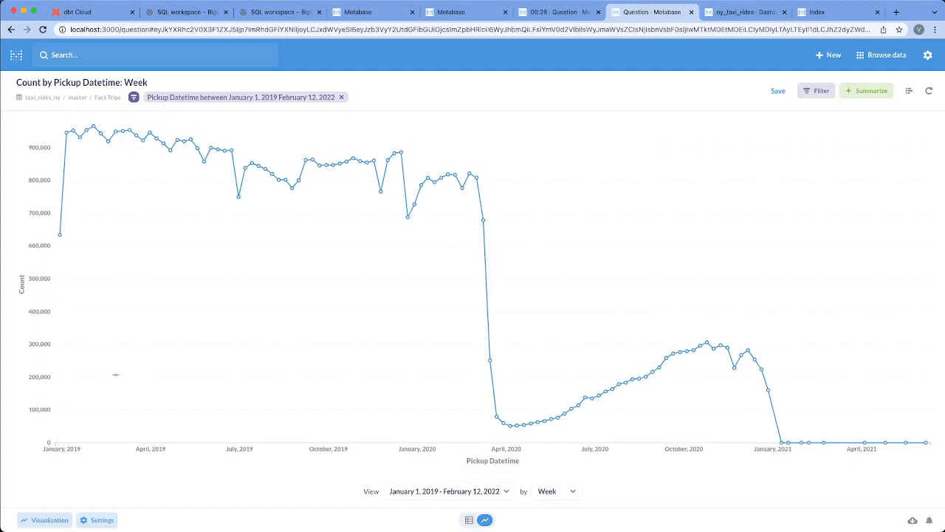
# Explore a Service Type filter on the weekly count by selecting and clearing Green, and return to the filter columns.
pyautogui.click(818, 90)
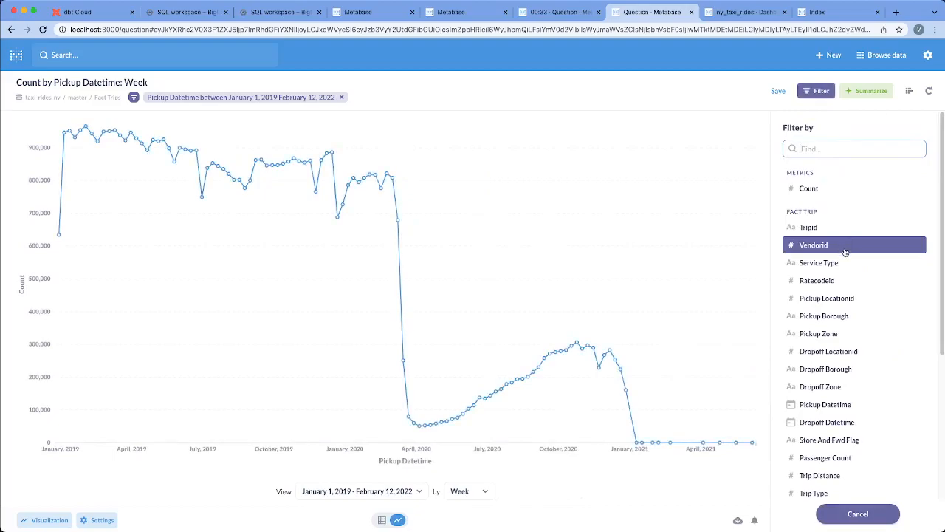
pyautogui.write('servi')
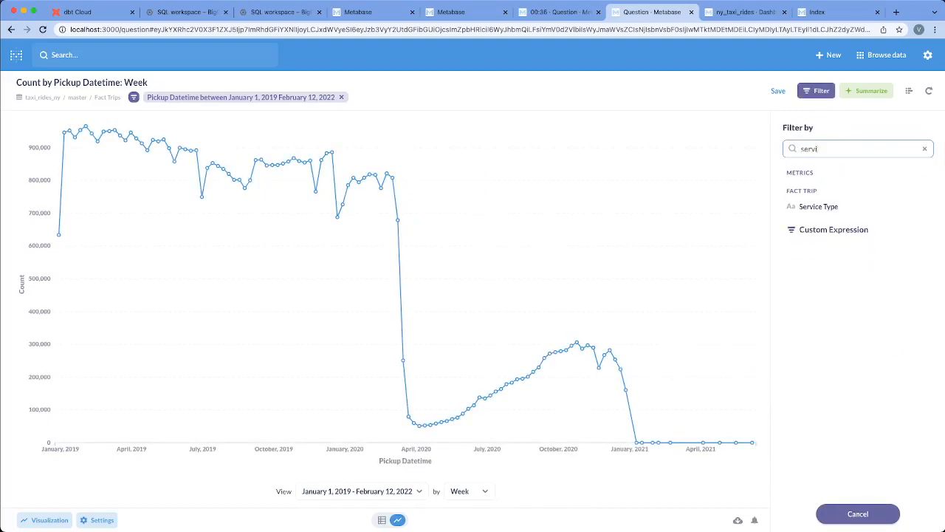
pyautogui.click(831, 205)
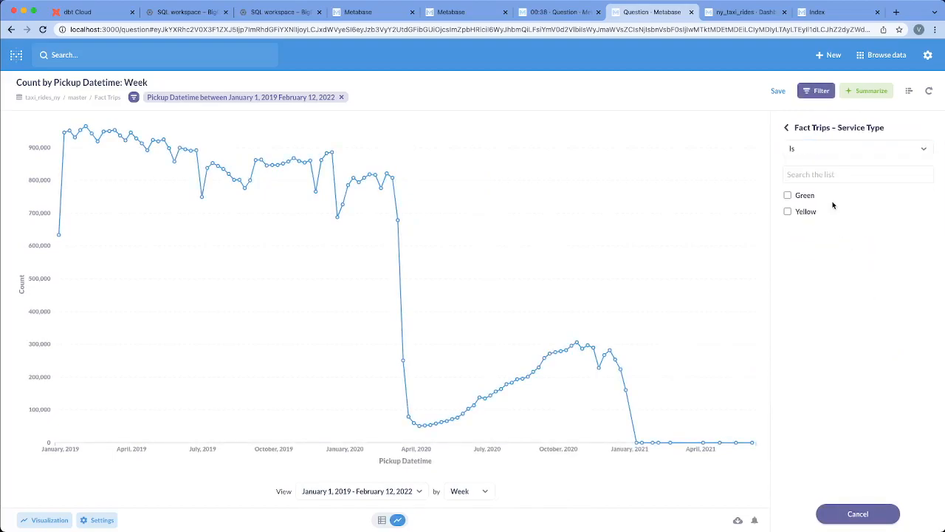
pyautogui.click(809, 197)
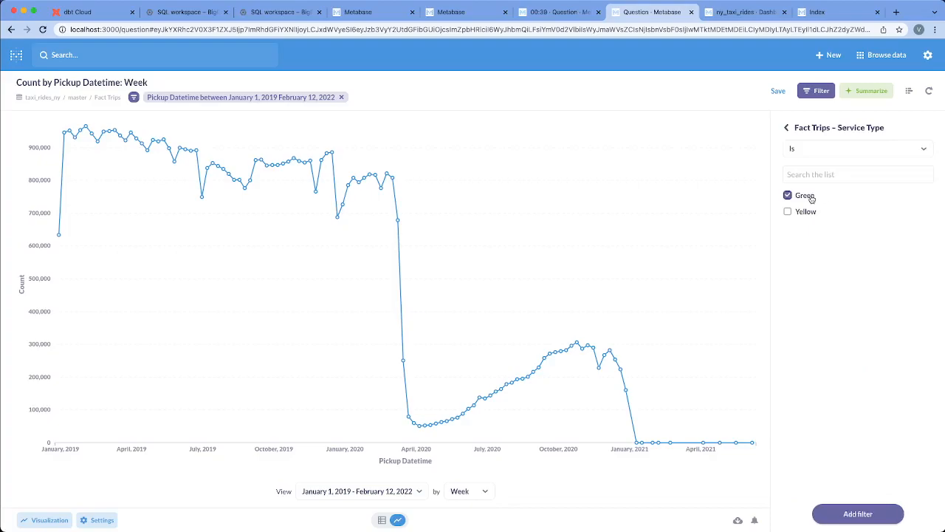
pyautogui.click(807, 196)
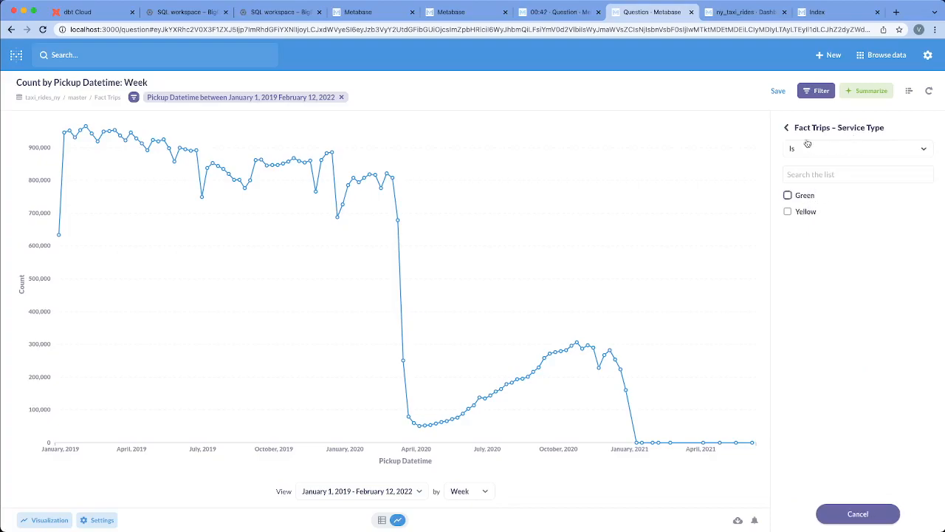
pyautogui.click(787, 127)
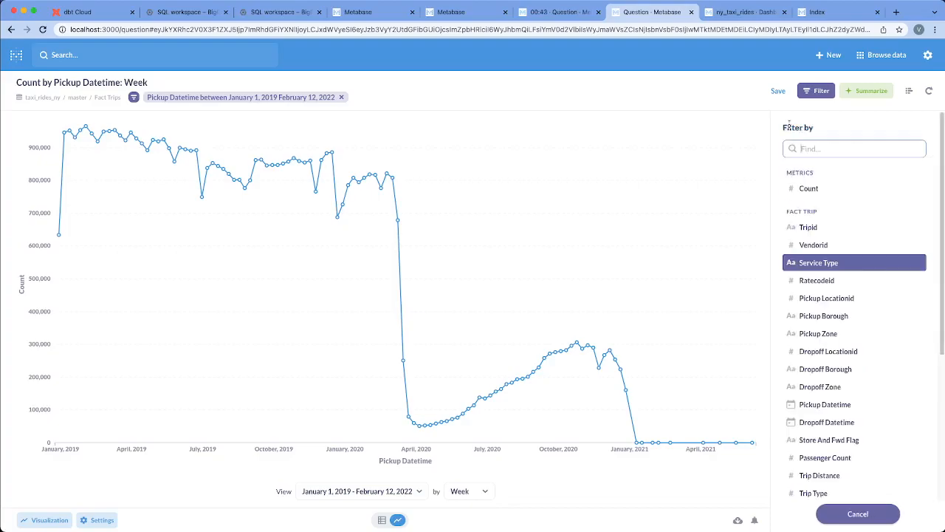
# Leave the filter columns and try the weekly count as a bar chart before returning it to a line chart.
pyautogui.click(855, 512)
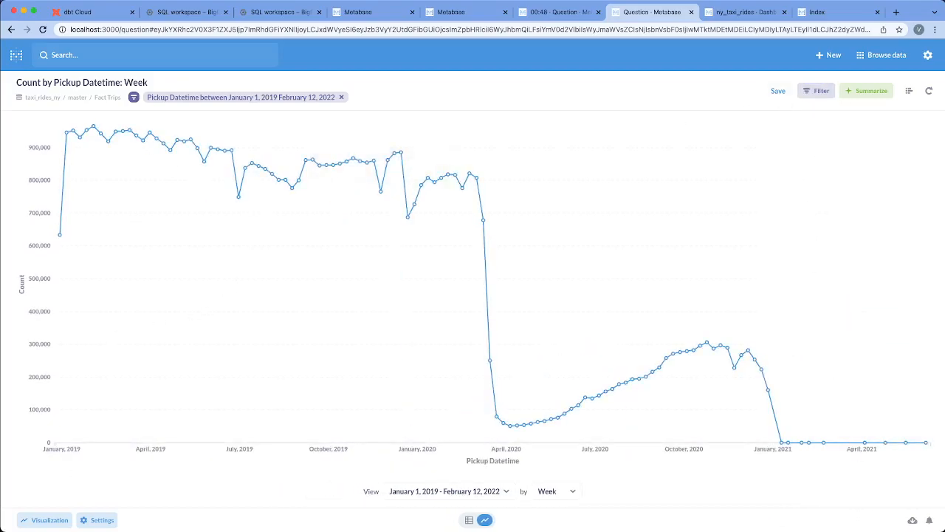
pyautogui.click(29, 519)
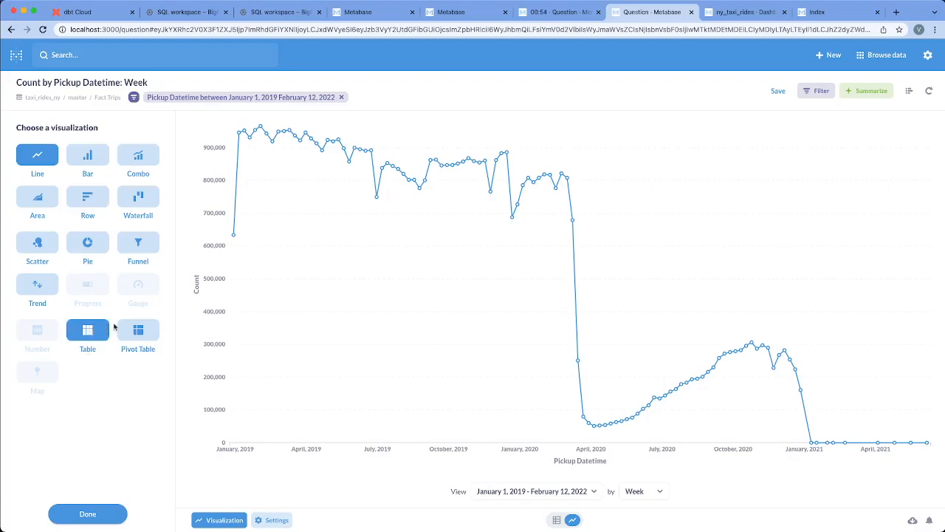
pyautogui.click(103, 158)
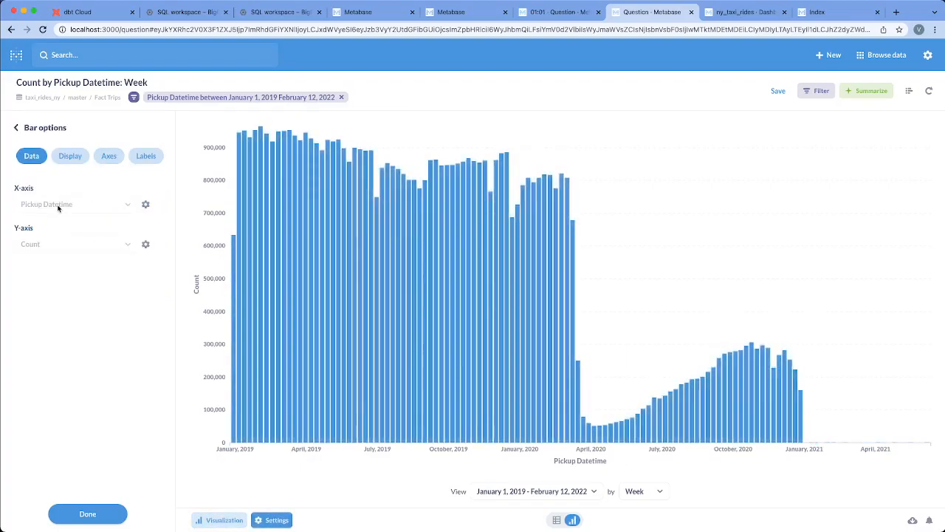
pyautogui.click(31, 127)
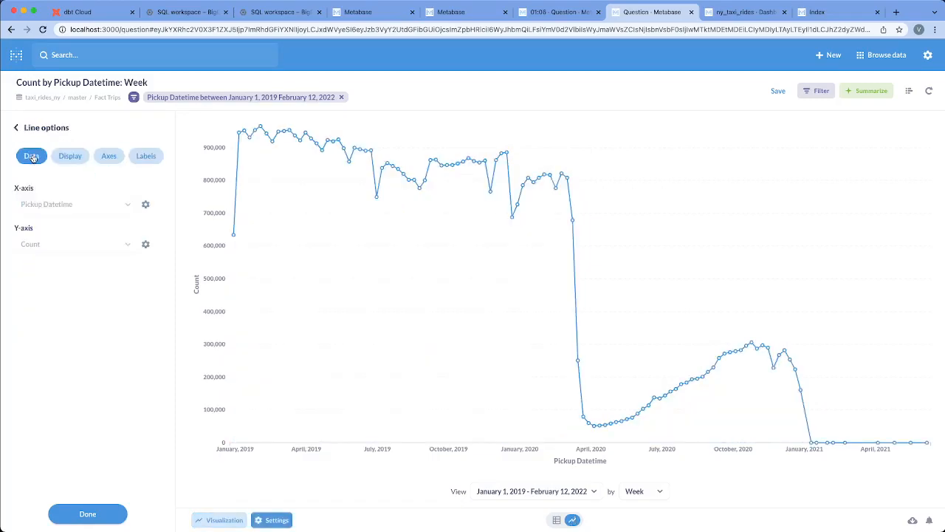
# Review the date style options for the Pickup Datetime x-axis and leave the visualization options with the style unchanged.
pyautogui.click(146, 205)
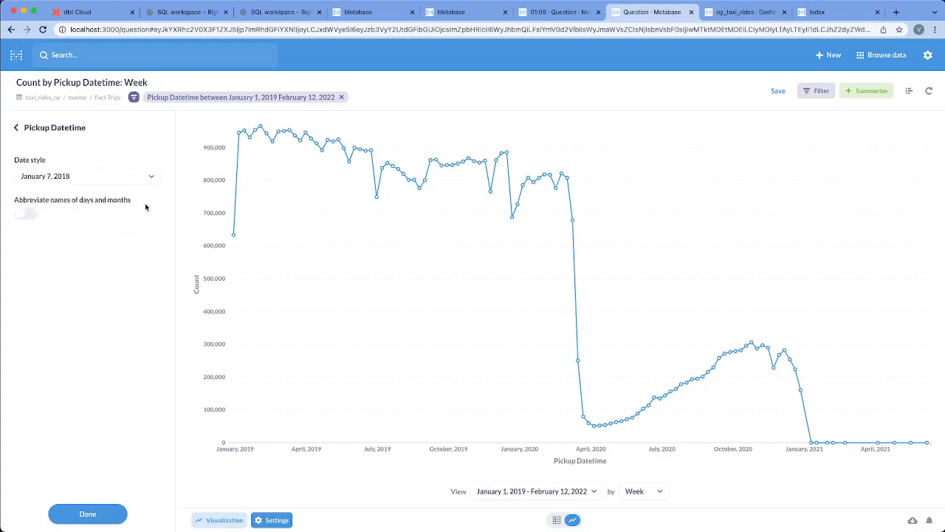
pyautogui.click(92, 176)
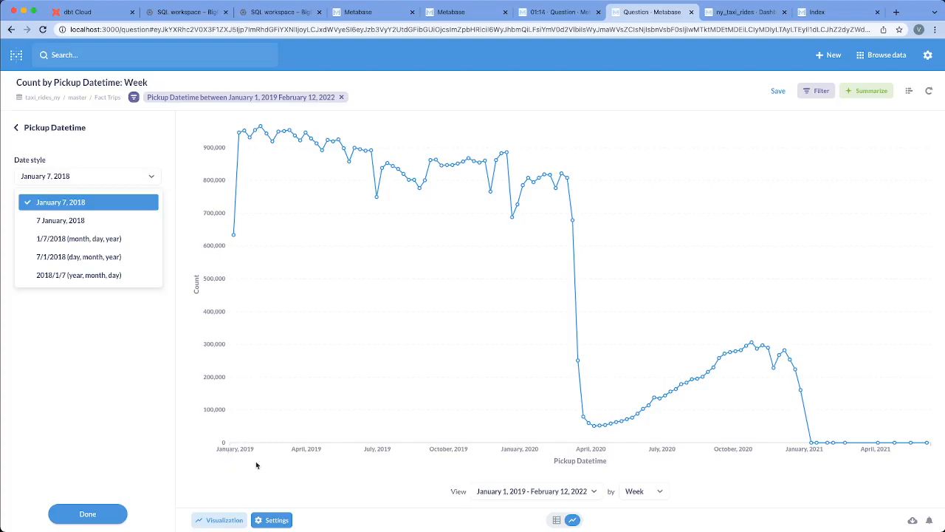
pyautogui.click(129, 164)
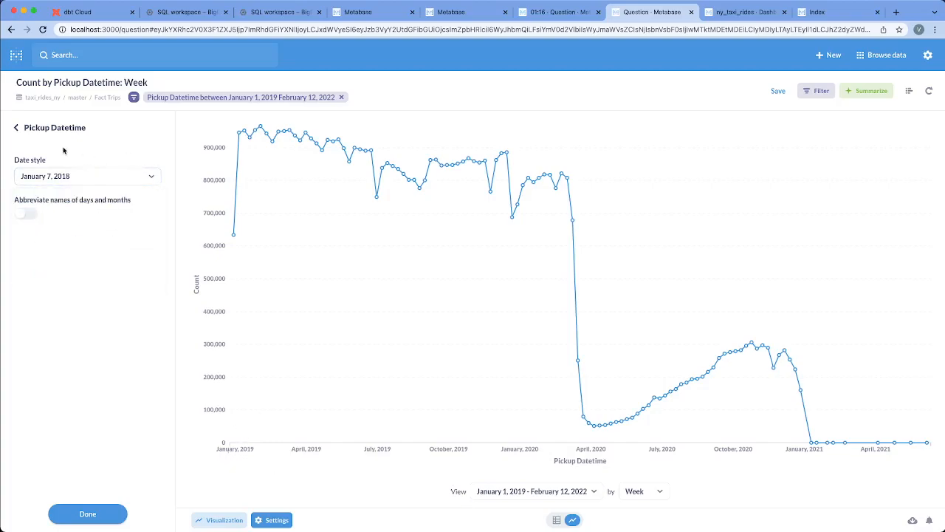
pyautogui.click(19, 127)
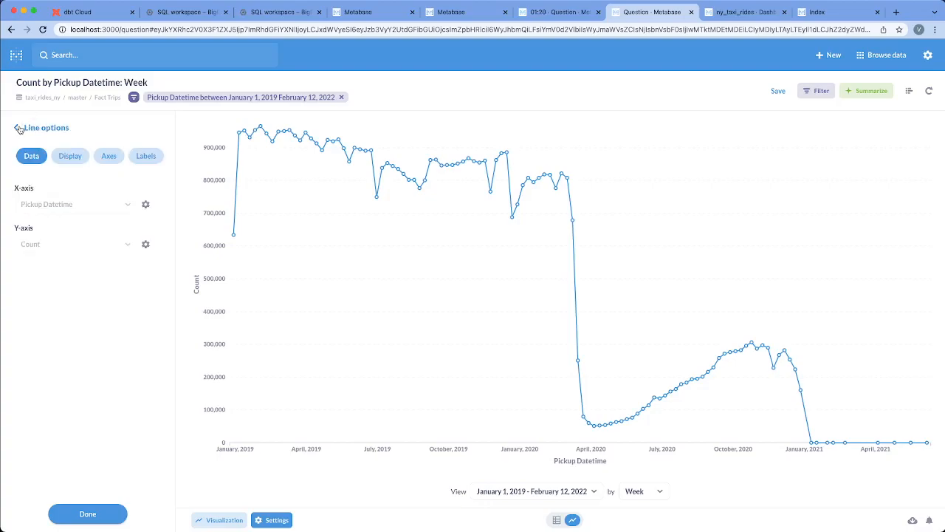
pyautogui.click(18, 128)
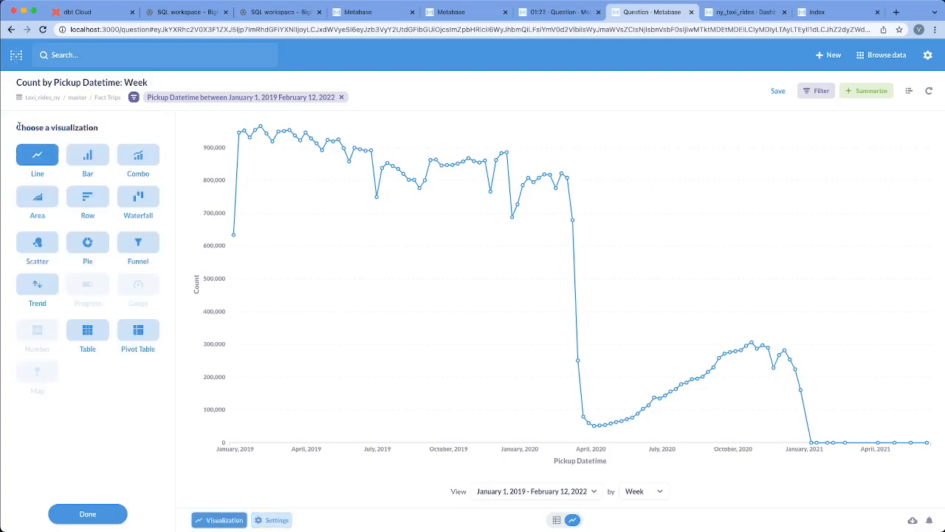
pyautogui.click(92, 513)
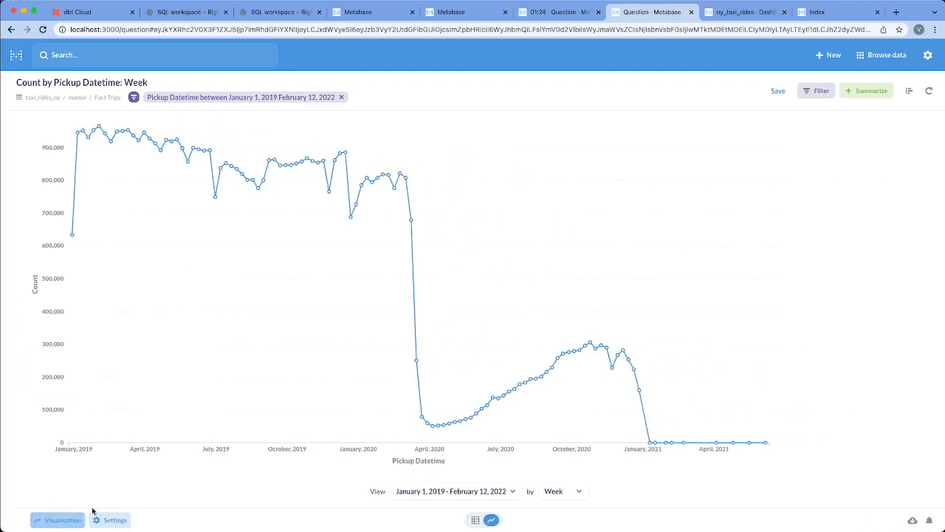
# Recolor the Count series purple and display it as an area.
pyautogui.click(97, 520)
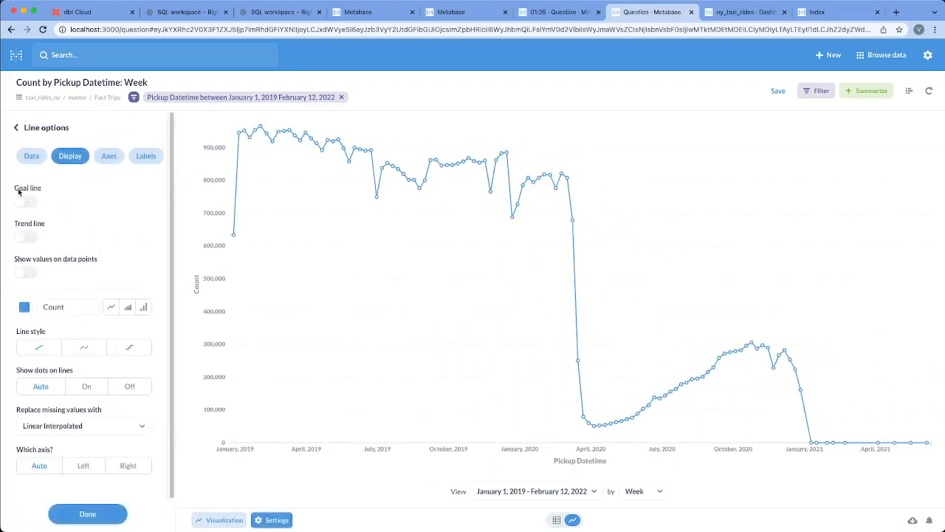
pyautogui.click(25, 307)
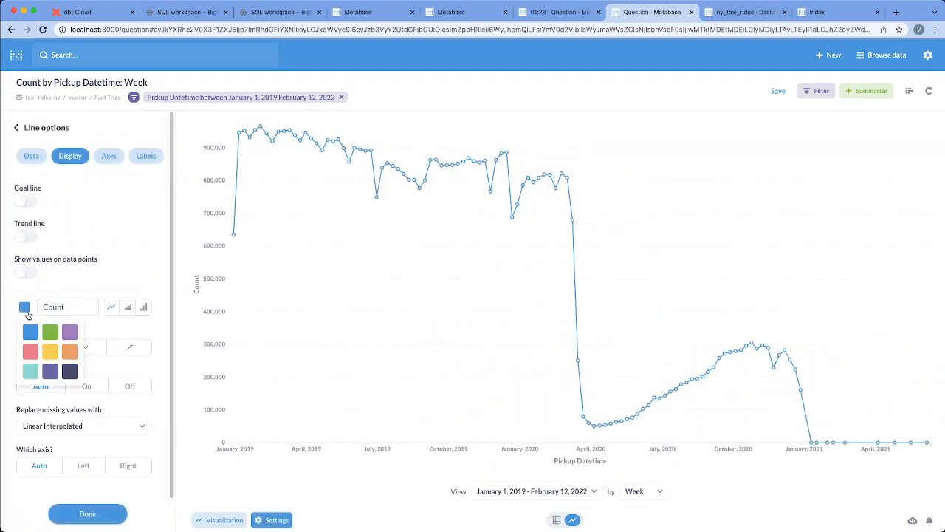
pyautogui.click(70, 333)
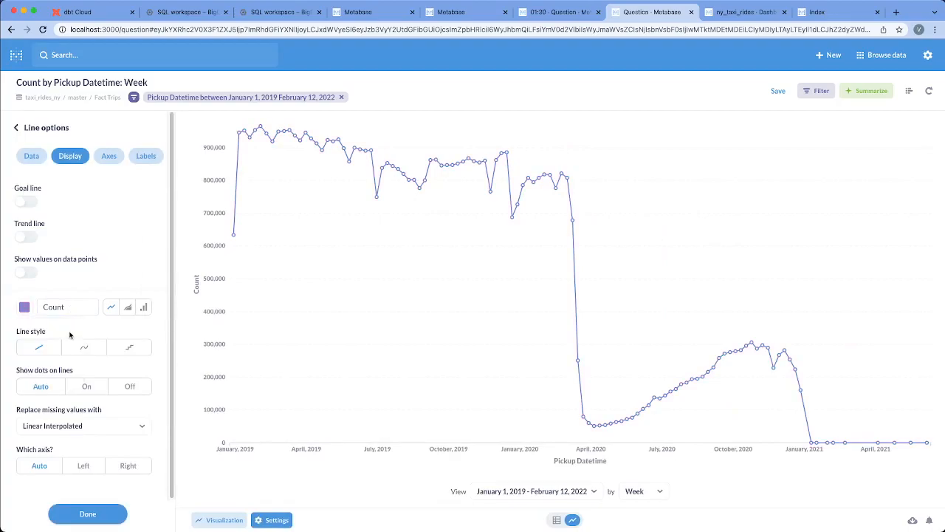
pyautogui.click(127, 309)
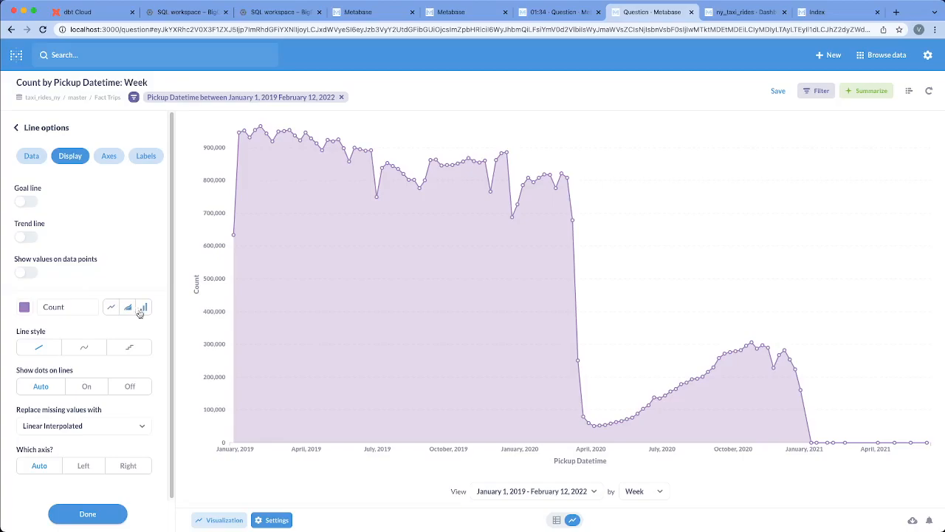
# Set the Count series to the stepped line style after trying the curved one, keeping dots on lines at Auto.
pyautogui.click(87, 353)
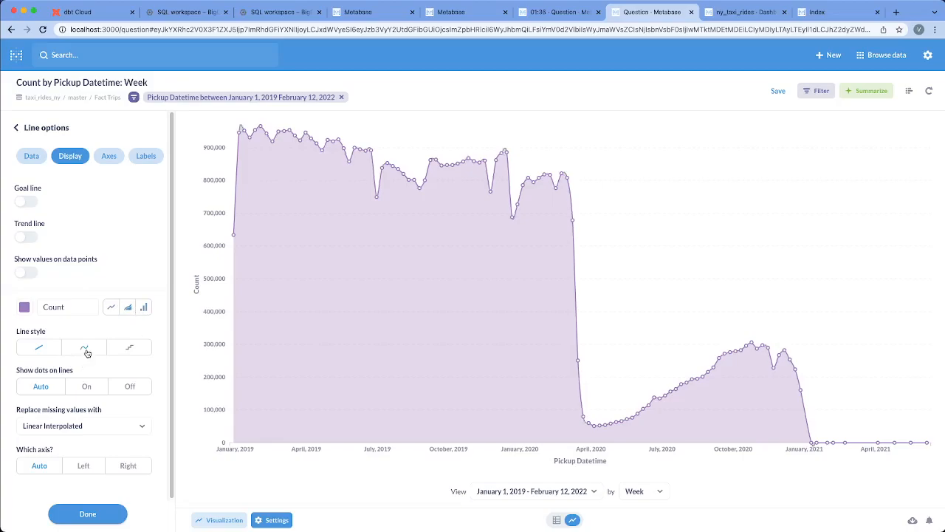
pyautogui.click(129, 350)
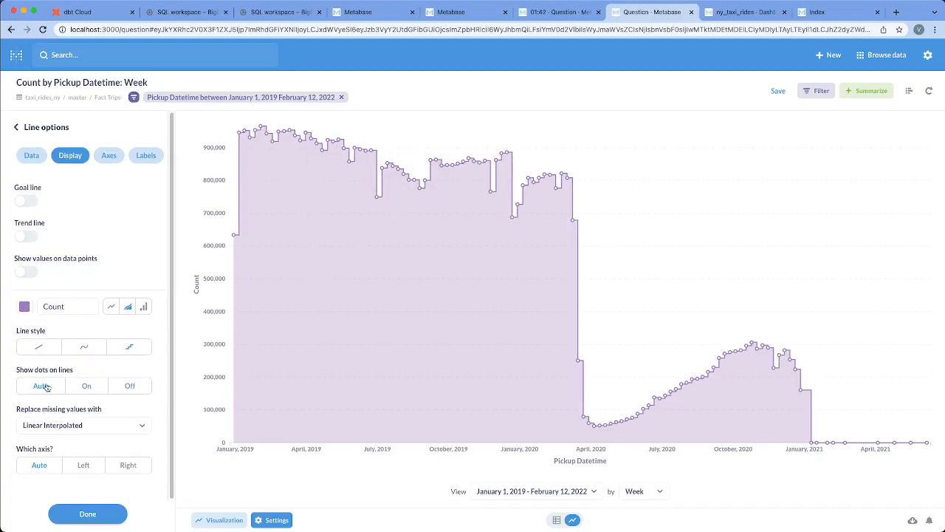
pyautogui.click(85, 386)
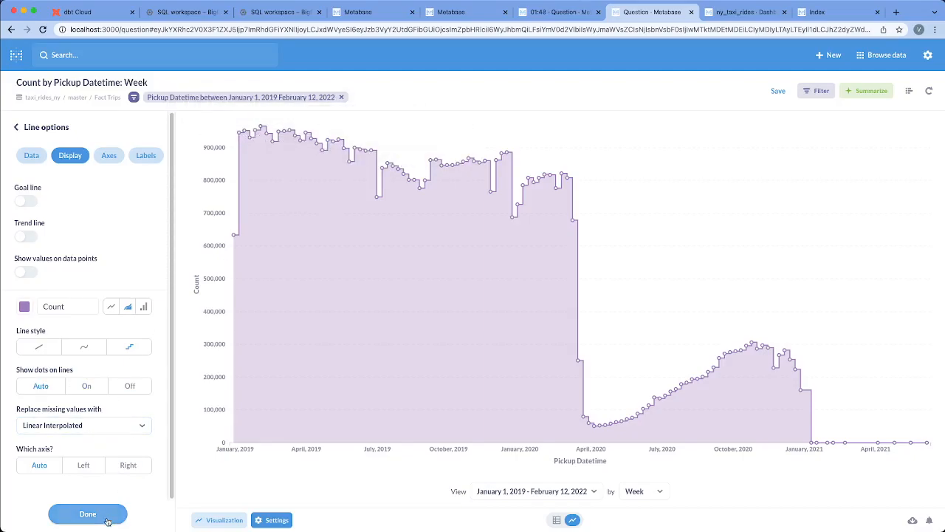
# Try a goal line and a trend line on the chart, turn both off again, and close the chart settings.
pyautogui.click(26, 204)
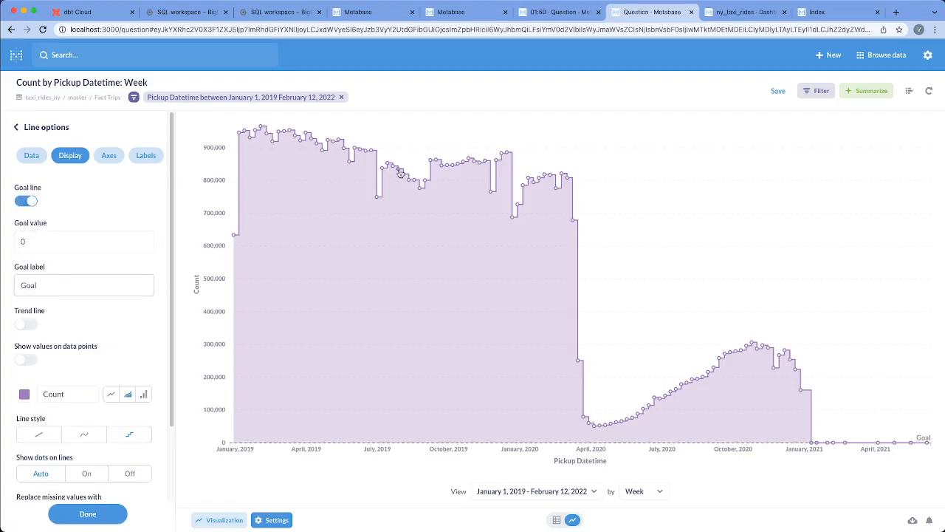
pyautogui.click(28, 324)
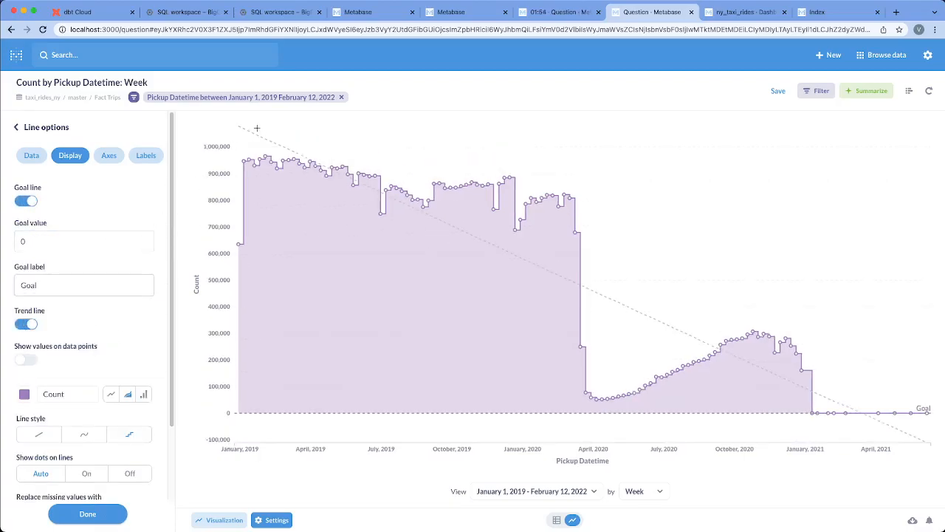
pyautogui.click(30, 203)
pyautogui.click(31, 238)
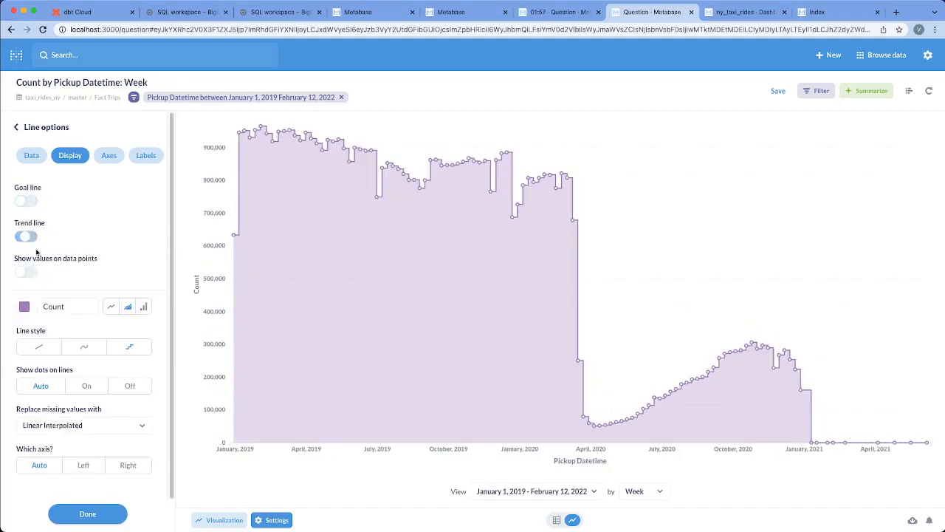
pyautogui.click(109, 514)
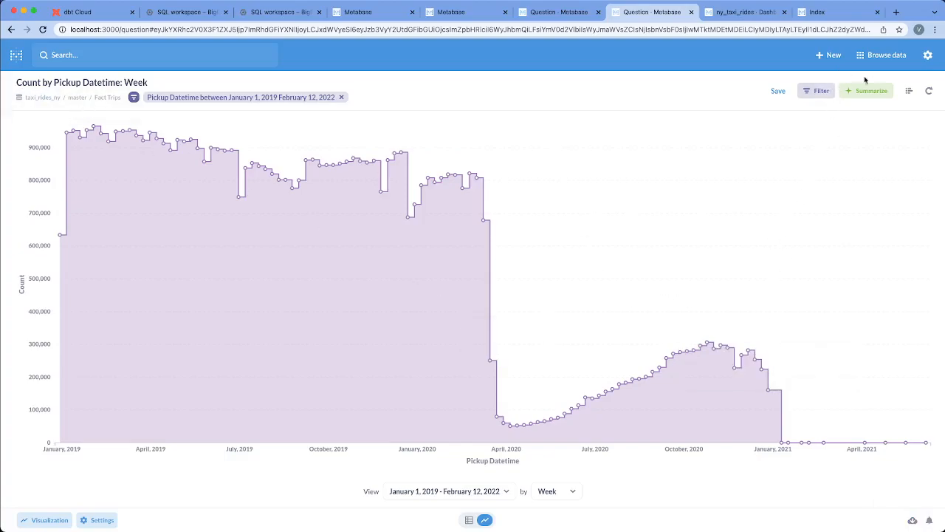
# Start saving the question and replace its suggested name with "total trips per week".
pyautogui.click(779, 93)
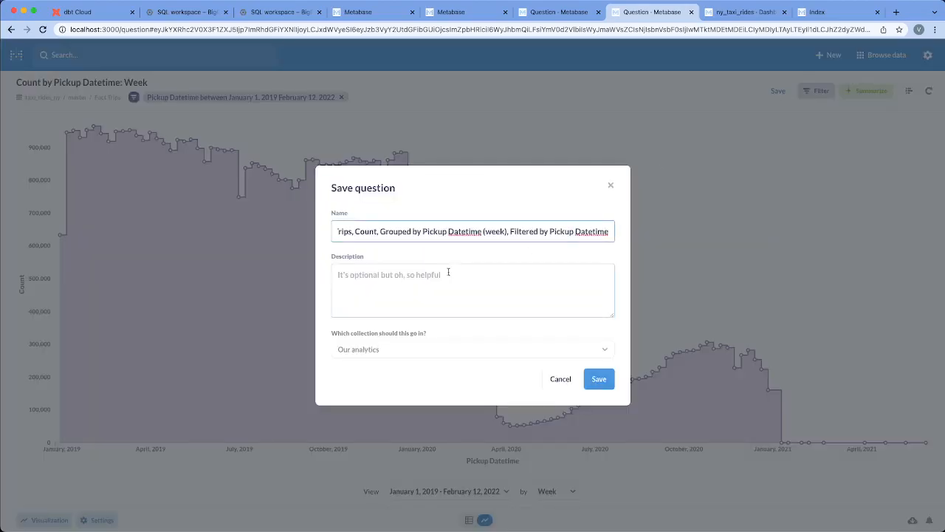
pyautogui.tripleClick(378, 232)
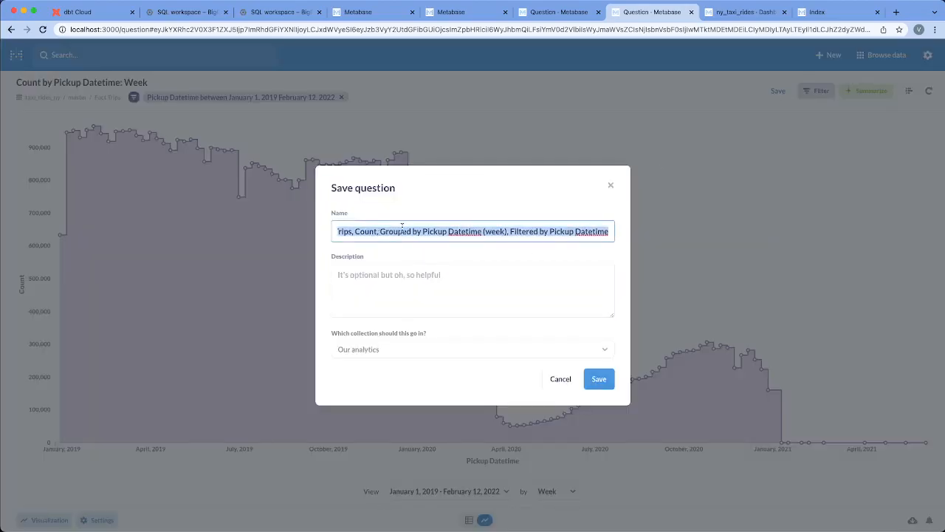
pyautogui.press('Left')
pyautogui.tripleClick(452, 231)
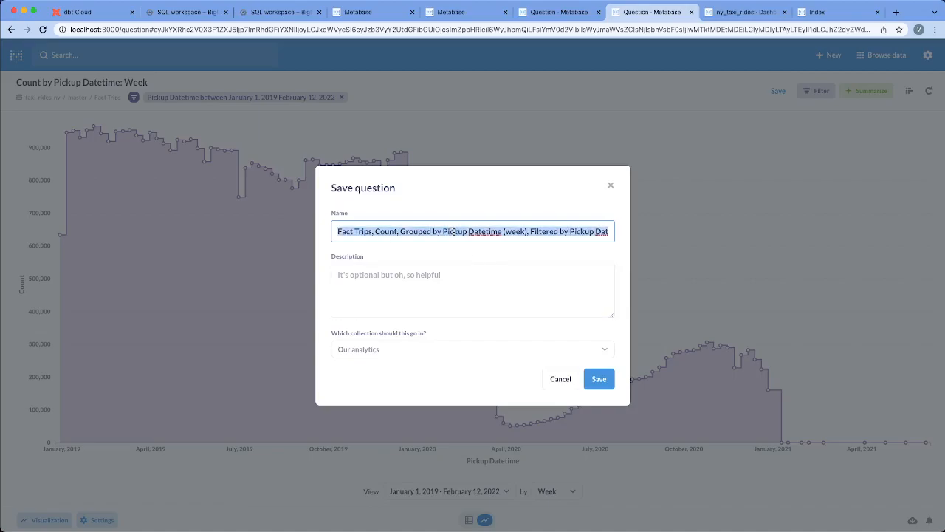
pyautogui.write('total trips pe')
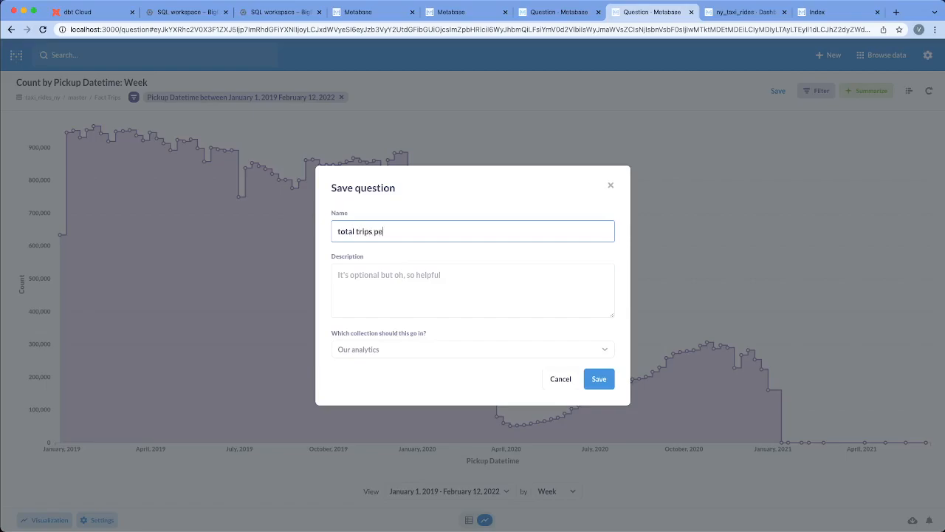
pyautogui.write('r week')
# Save the question in the Our analytics collection without a description, and decline adding it to a dashboard.
pyautogui.click(437, 275)
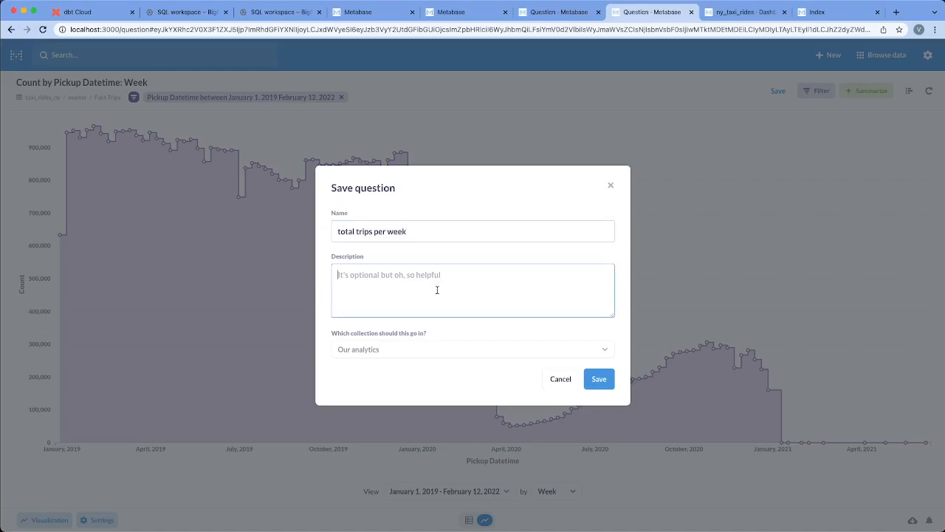
pyautogui.click(423, 354)
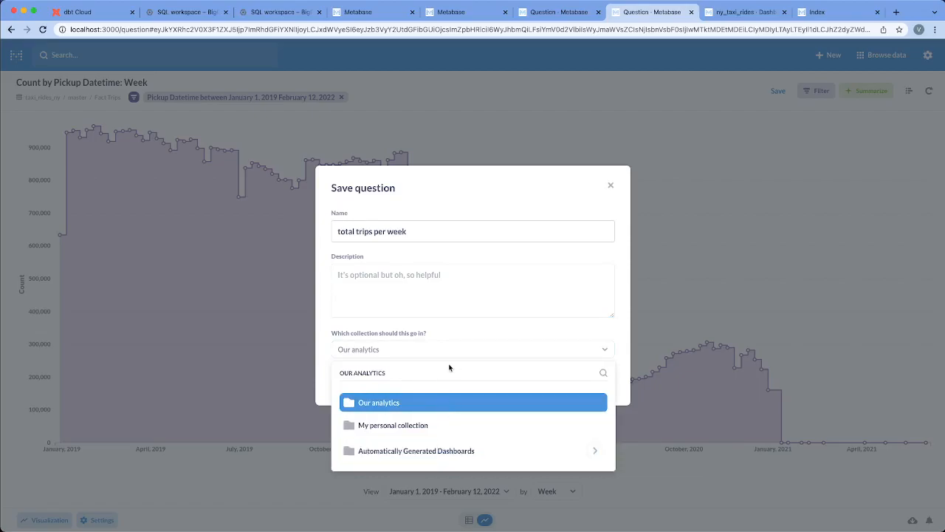
pyautogui.click(601, 345)
pyautogui.click(598, 379)
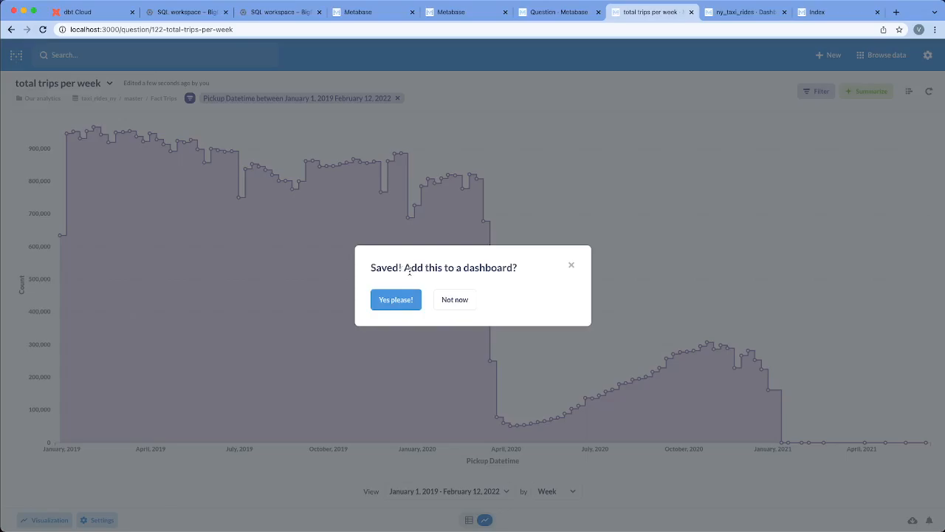
pyautogui.click(450, 301)
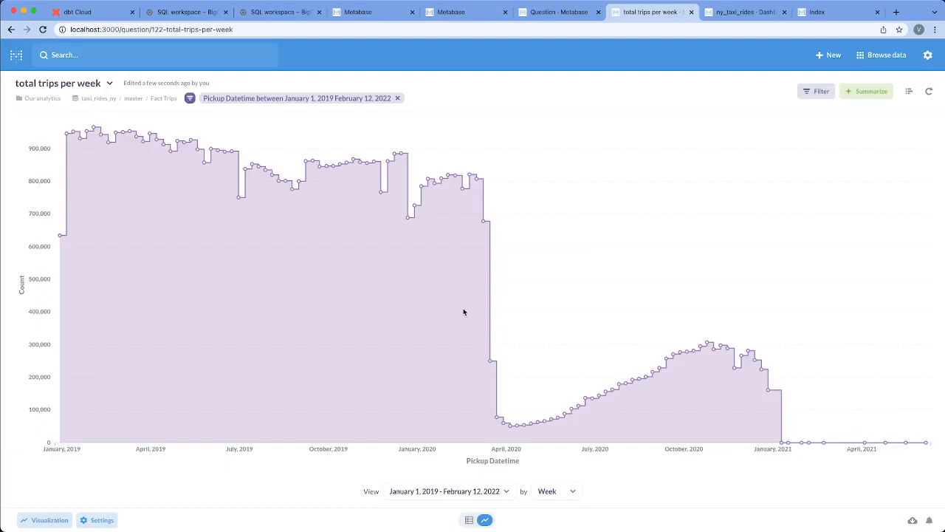
# Create a dashboard named "my dashboard about trips" in the Our analytics collection, without a description.
pyautogui.click(834, 62)
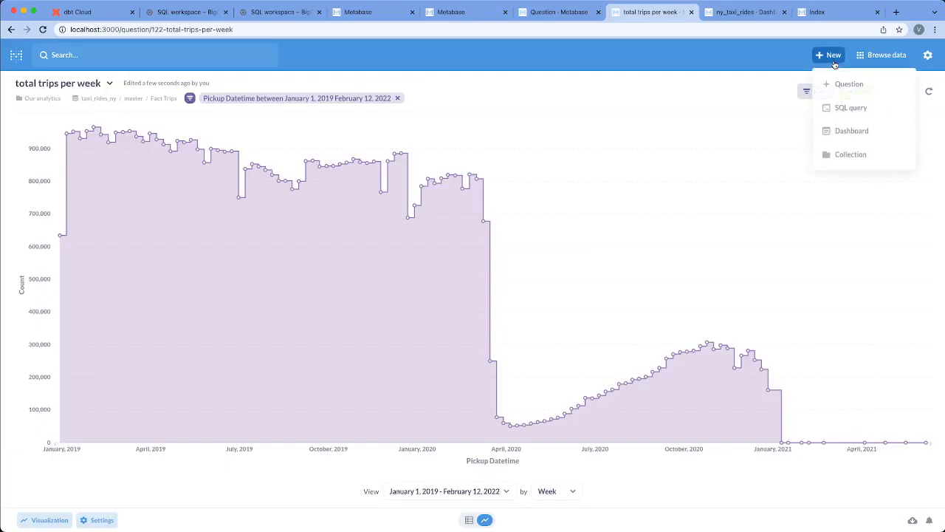
pyautogui.click(559, 12)
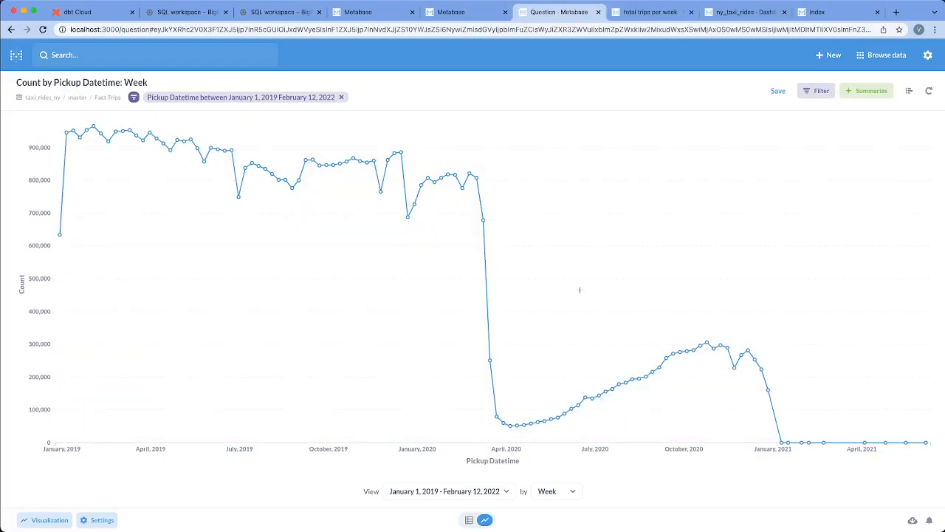
pyautogui.click(655, 12)
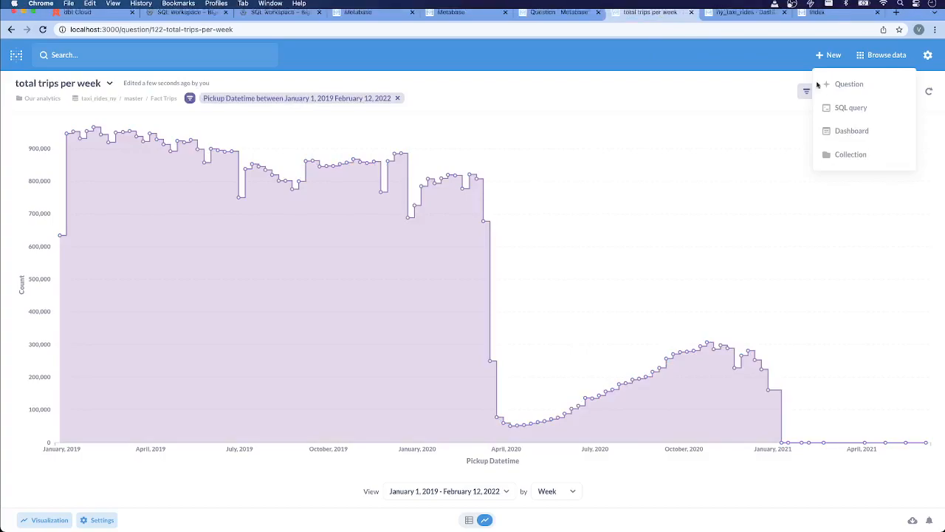
pyautogui.click(848, 131)
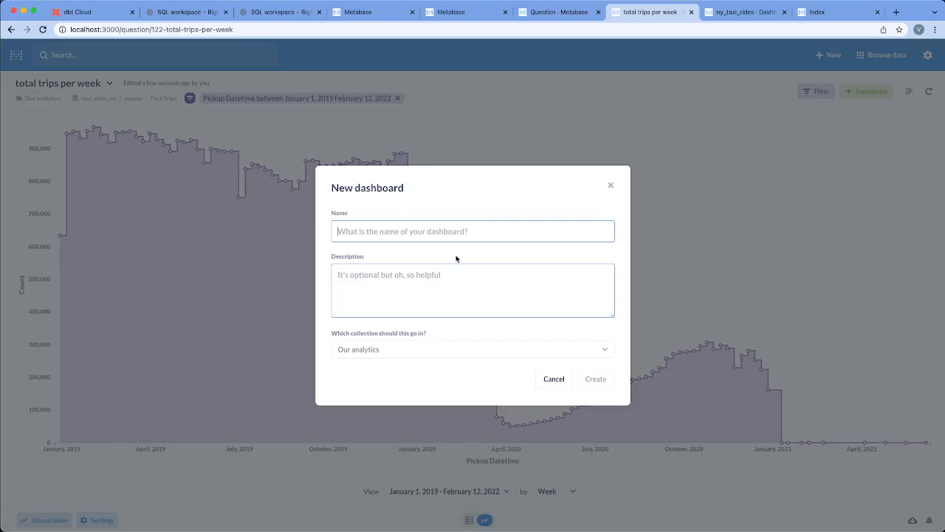
pyautogui.write('my dashboard about trips')
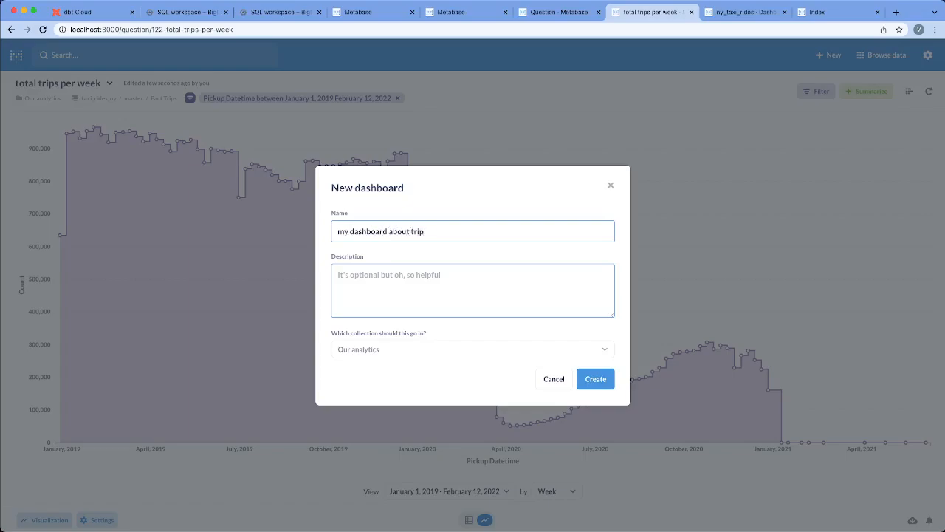
pyautogui.click(408, 356)
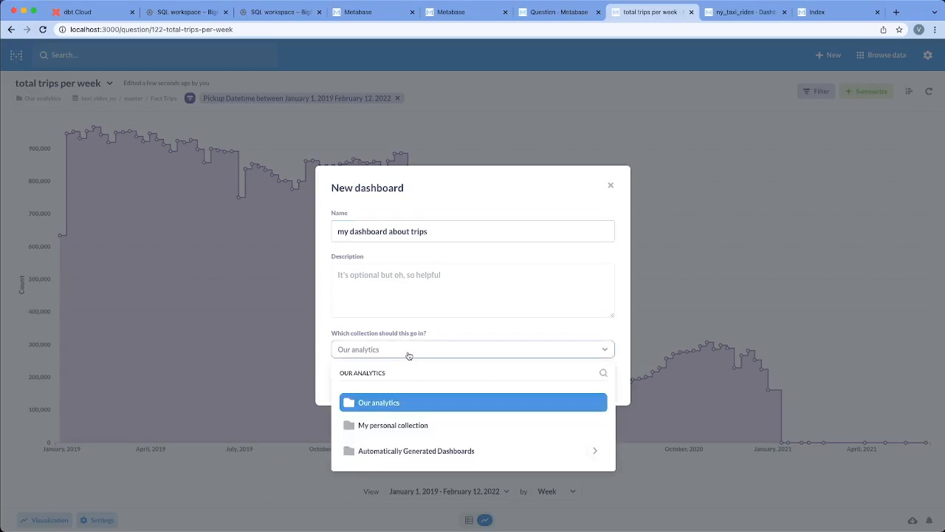
pyautogui.click(474, 296)
pyautogui.click(598, 380)
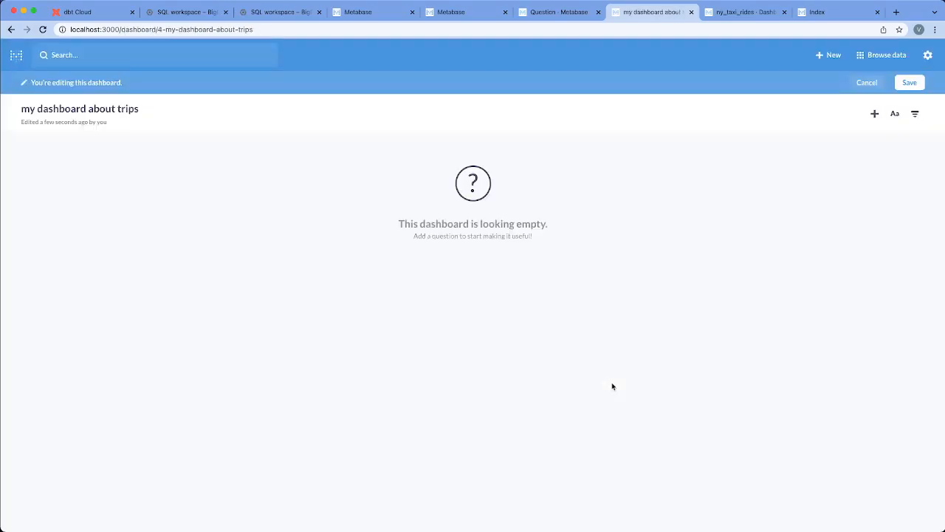
# Add all six saved trip questions from Our analytics to the dashboard, then browse the Automatically Generated Dashboards collection.
pyautogui.click(875, 116)
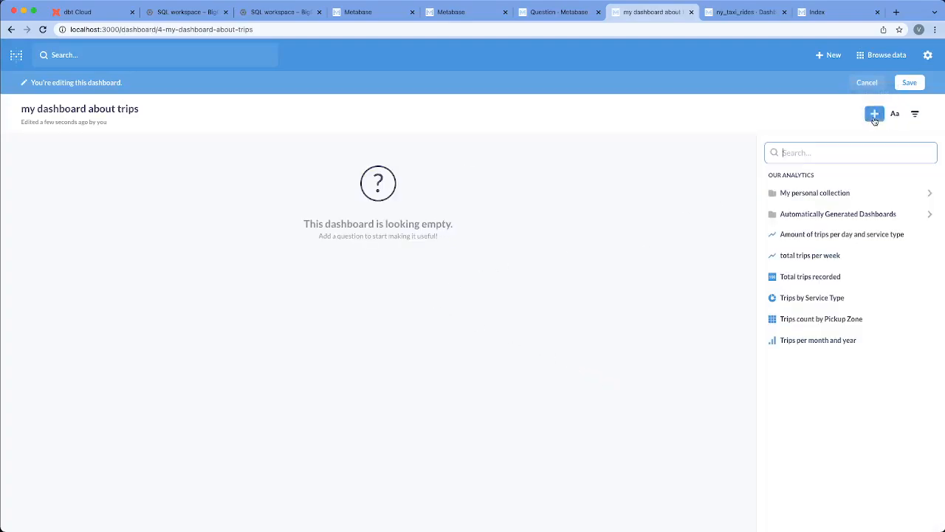
pyautogui.click(811, 234)
pyautogui.click(815, 255)
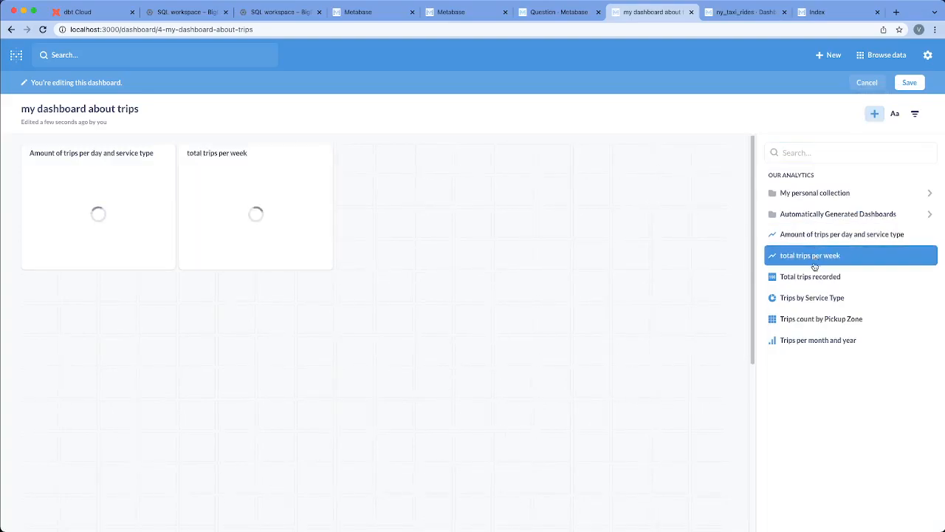
pyautogui.click(815, 276)
pyautogui.click(815, 298)
pyautogui.click(815, 319)
pyautogui.click(815, 340)
pyautogui.click(842, 214)
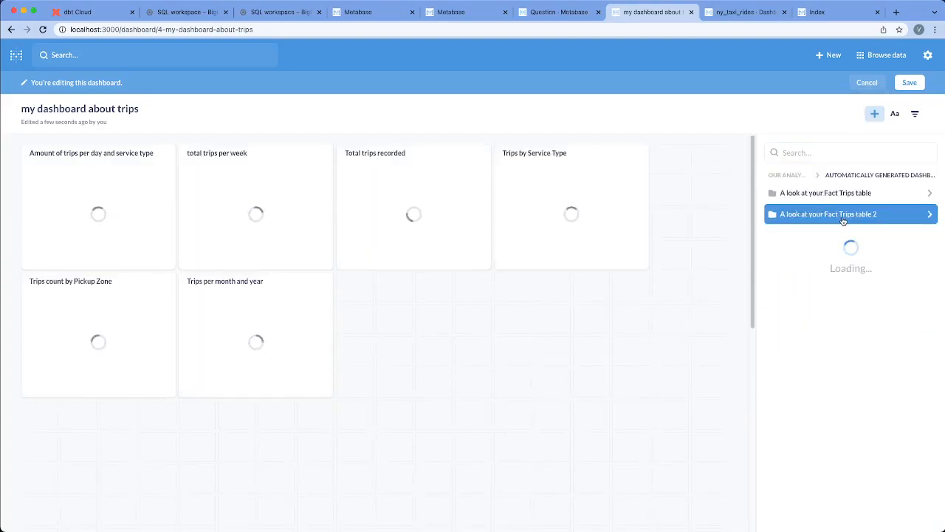
pyautogui.click(843, 219)
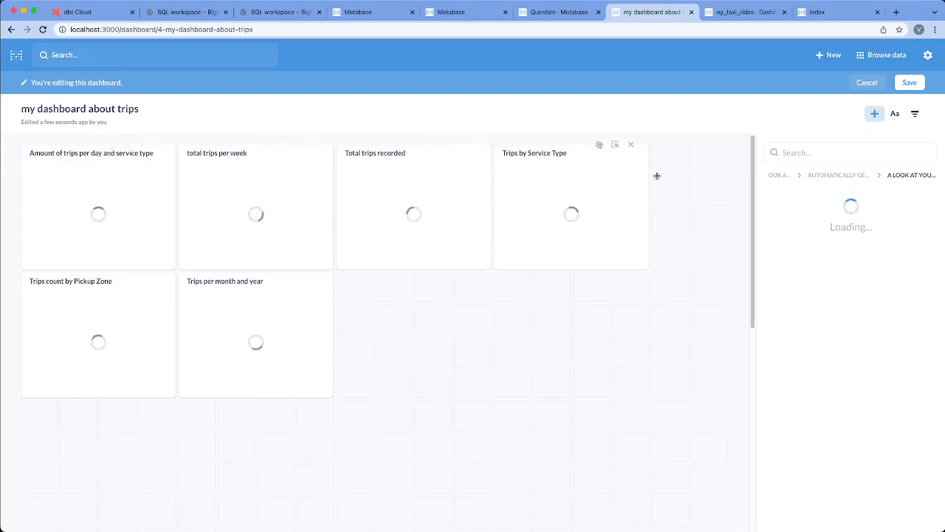
# Add a time filter of the Month and Year kind to the dashboard.
pyautogui.click(916, 117)
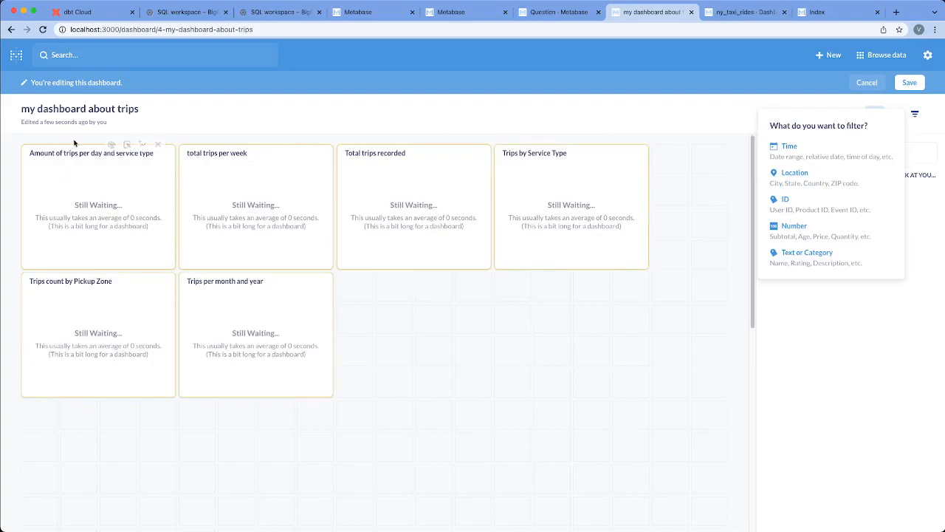
pyautogui.click(795, 148)
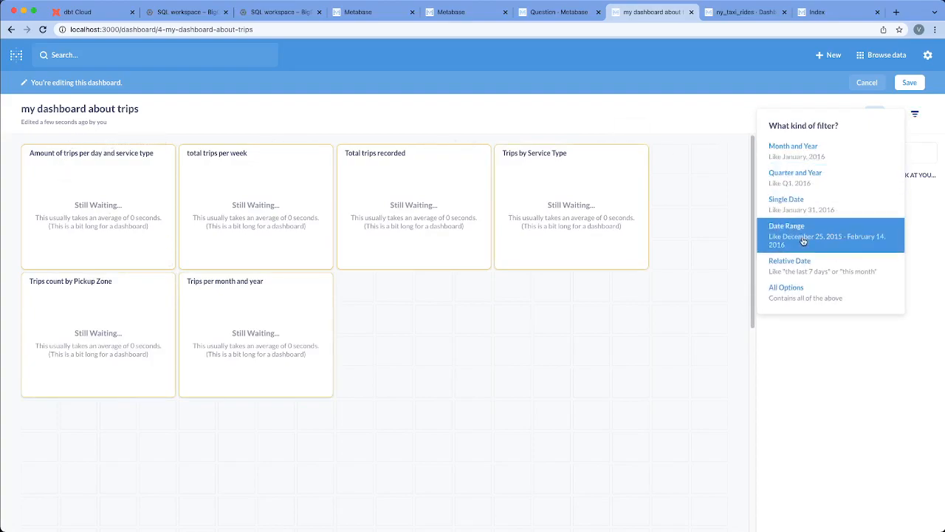
pyautogui.click(787, 154)
pyautogui.click(57, 157)
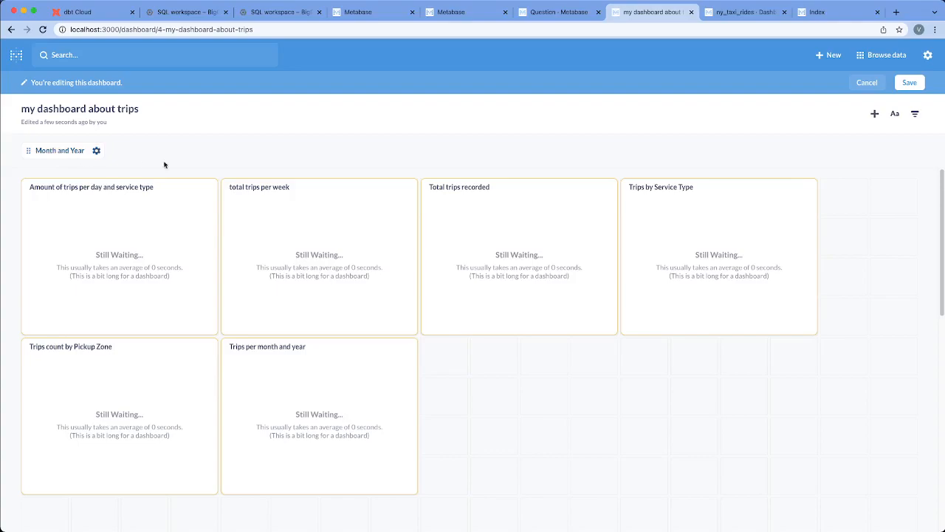
# On the ny_taxi_rides dashboard, resize the "Amount of trips per day and service type" card to about seven grid columns by four rows.
pyautogui.click(740, 12)
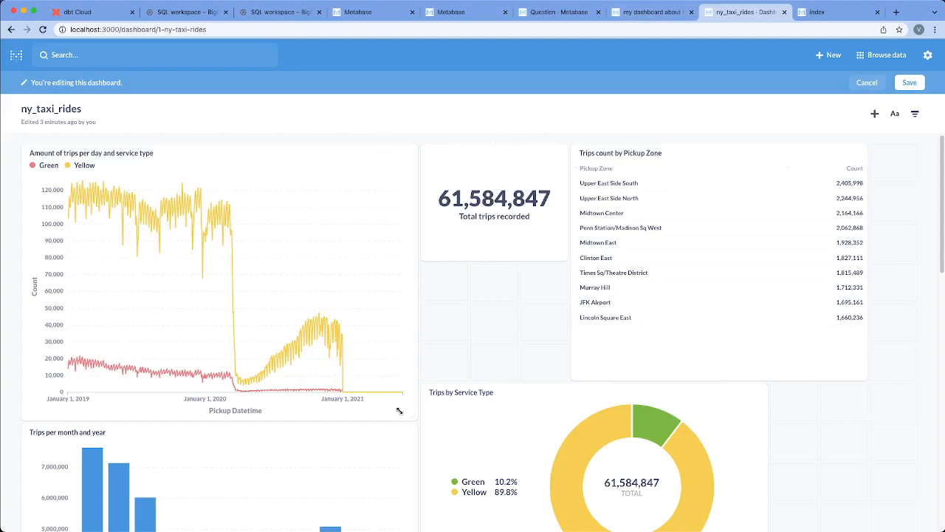
pyautogui.moveTo(332, 301); pyautogui.dragTo(350, 241)
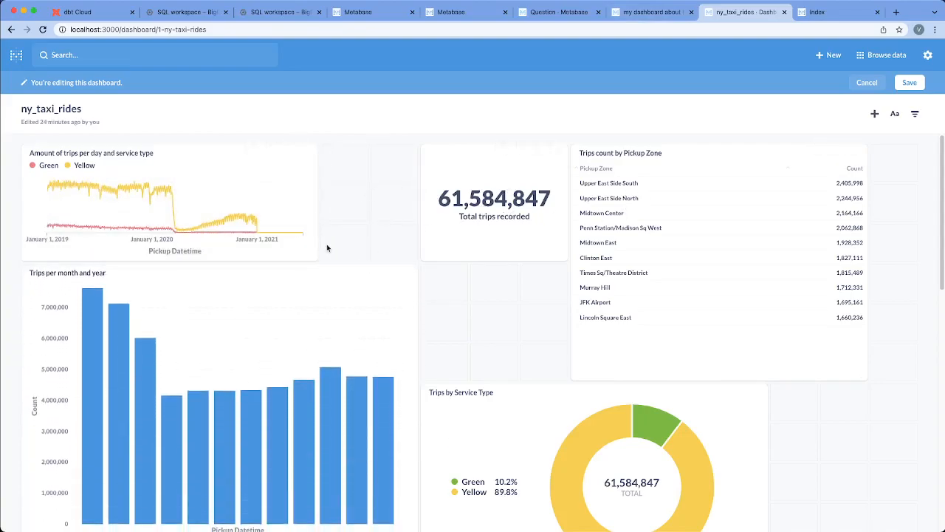
pyautogui.moveTo(281, 208); pyautogui.dragTo(304, 209)
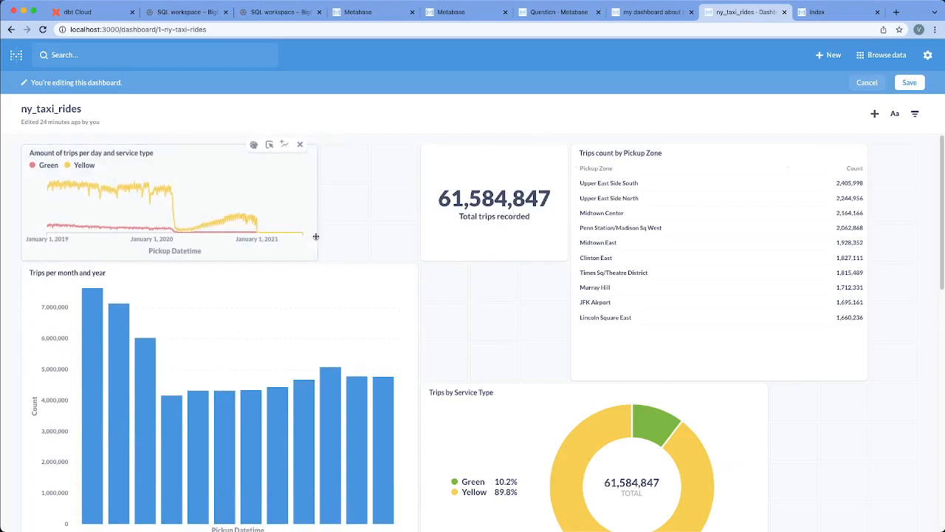
pyautogui.moveTo(312, 258); pyautogui.dragTo(359, 309)
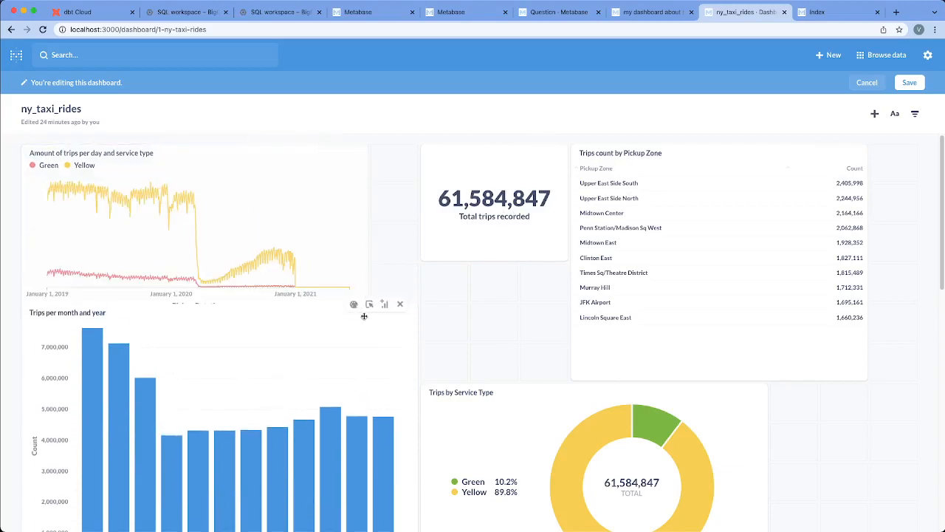
# Shrink the "Trips per month and year" card to about five grid columns by four rows.
pyautogui.scroll(-3, 443, 333)
pyautogui.moveTo(409, 399); pyautogui.dragTo(255, 290)
pyautogui.scroll(3, 371, 291)
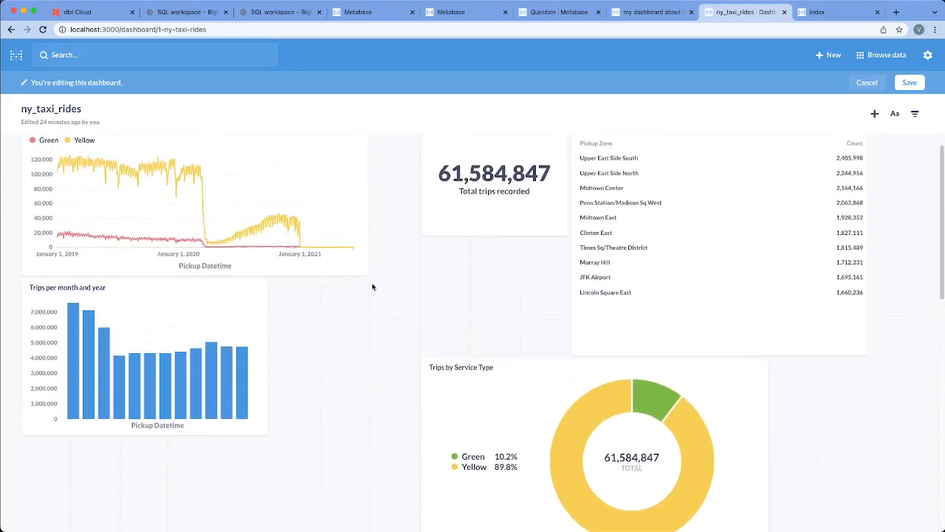
# Move the "Trips by Service Type" card beside the monthly bar chart, and shrink and shift the "Trips count by Pickup Zone" card to make room.
pyautogui.moveTo(485, 407); pyautogui.dragTo(337, 323)
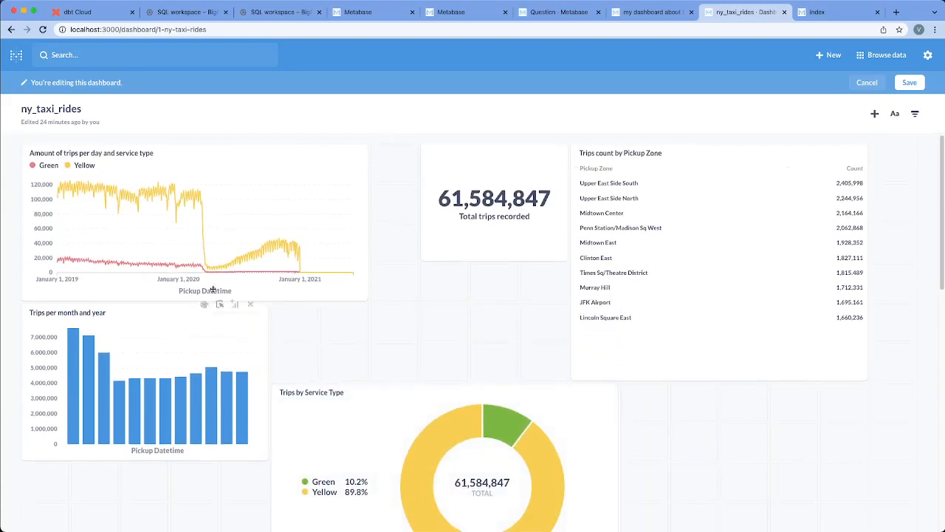
pyautogui.moveTo(324, 407); pyautogui.dragTo(340, 360)
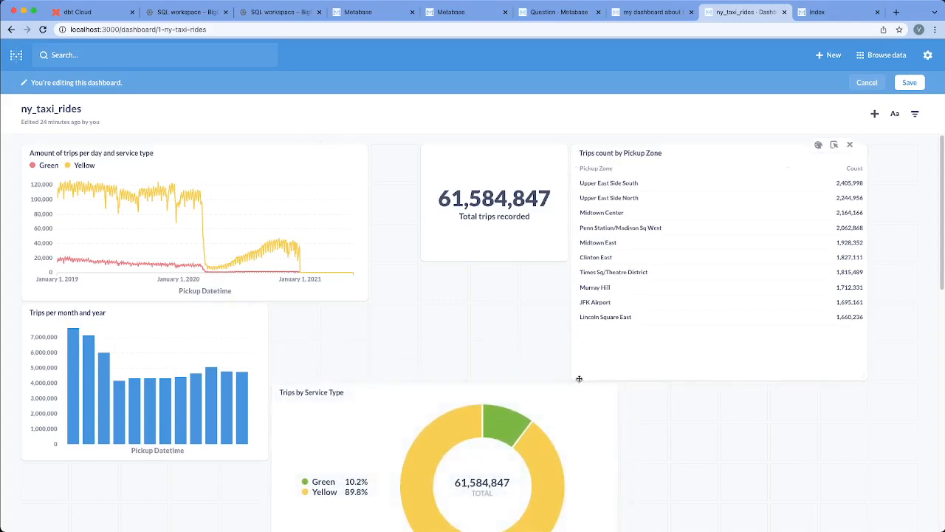
pyautogui.moveTo(861, 379); pyautogui.dragTo(704, 334)
pyautogui.moveTo(667, 265); pyautogui.dragTo(657, 295)
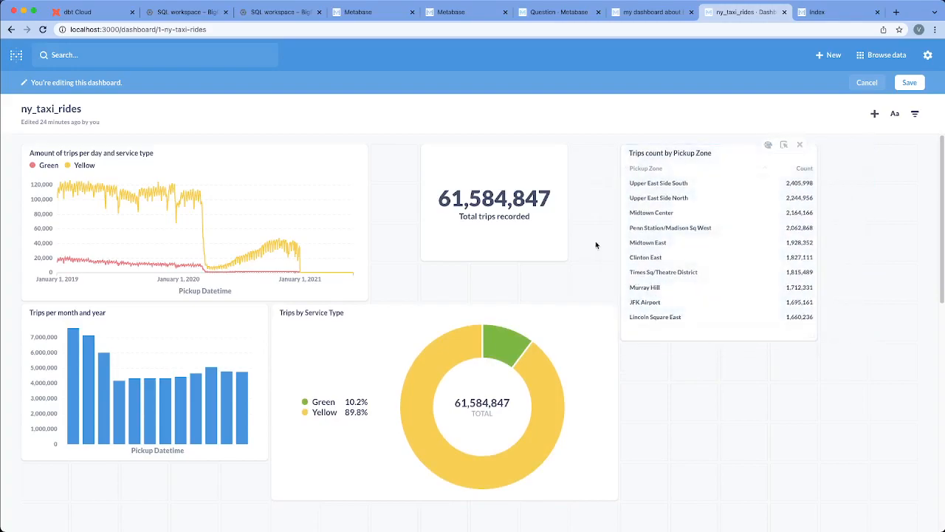
# Place the Count column before Pickup Zone in the "Trips count by Pickup Zone" card, adding no conditional formatting rules.
pyautogui.click(768, 145)
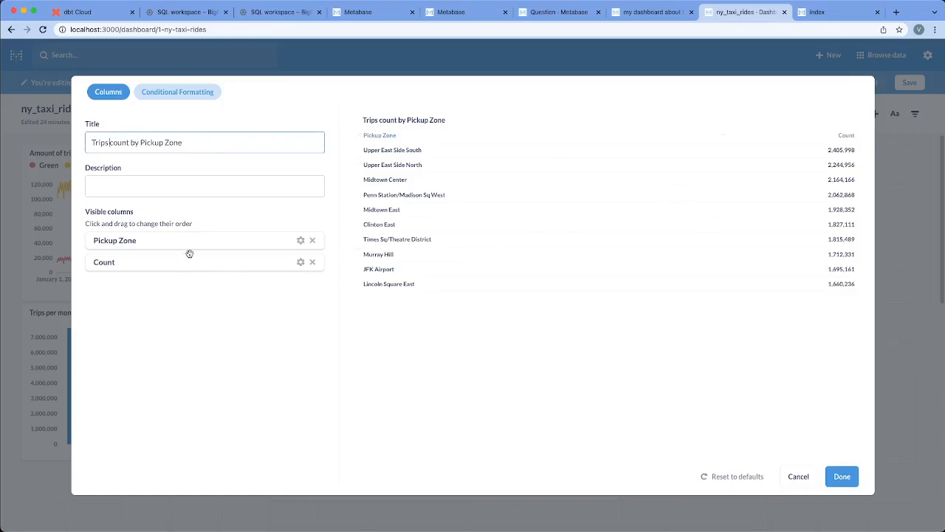
pyautogui.moveTo(183, 259); pyautogui.dragTo(185, 233)
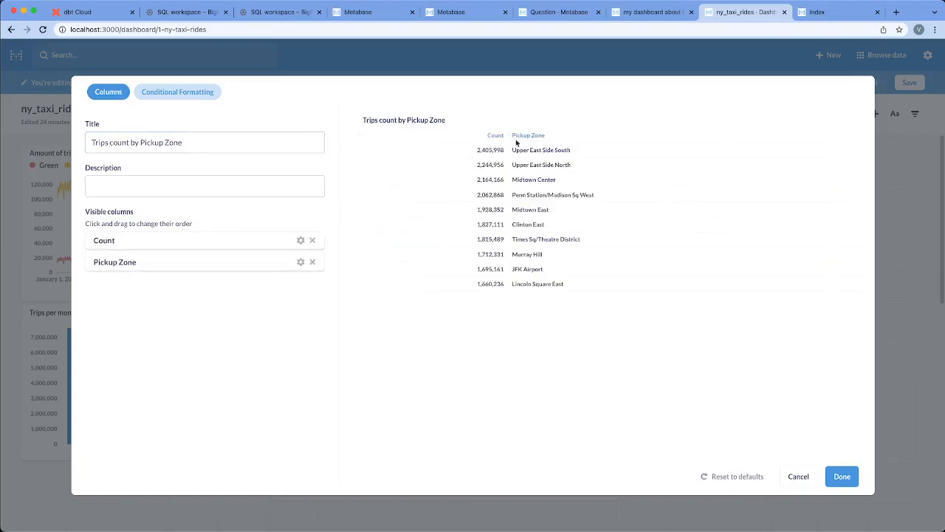
pyautogui.click(175, 97)
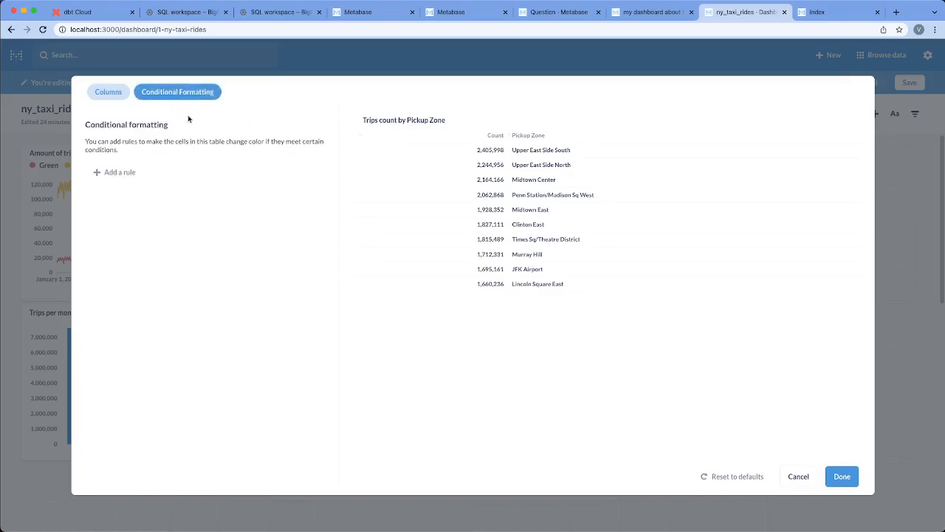
pyautogui.click(840, 477)
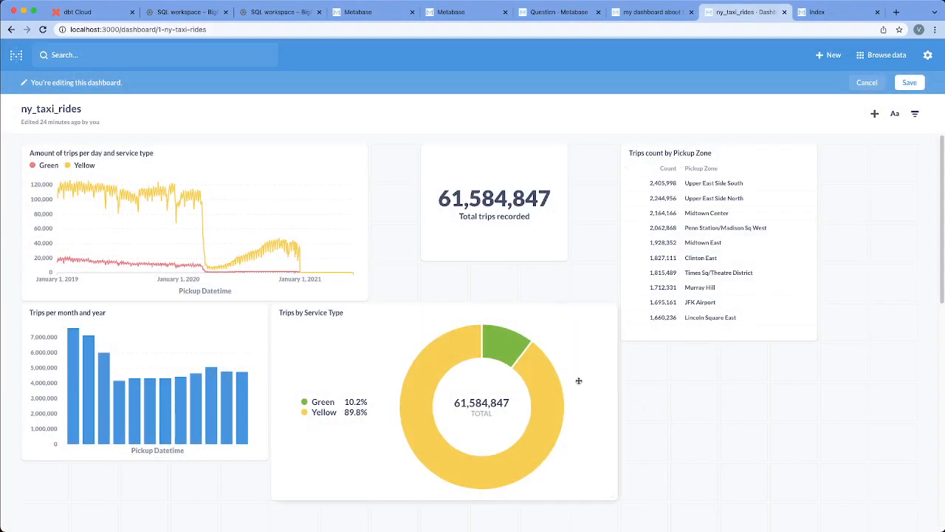
# Change the color of the Green series to purple in the "Trips by Service Type" card's display settings.
pyautogui.click(569, 306)
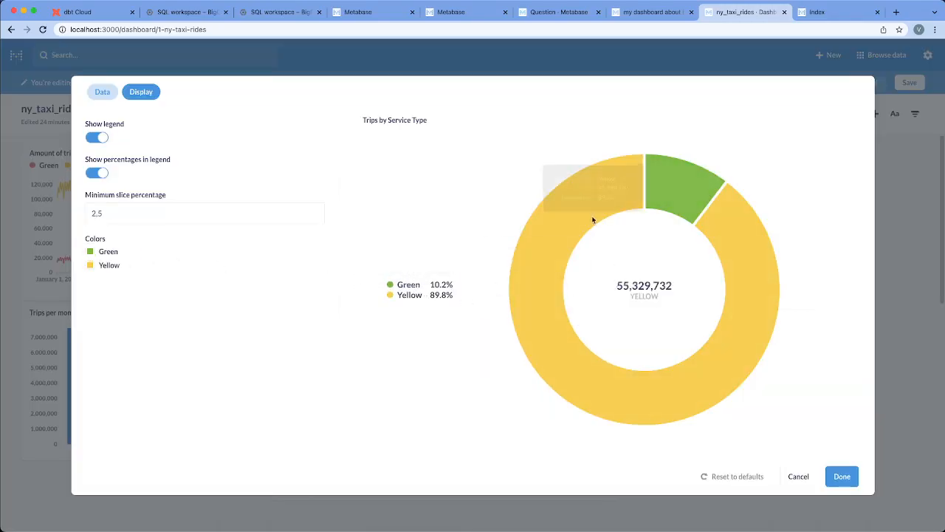
pyautogui.click(796, 477)
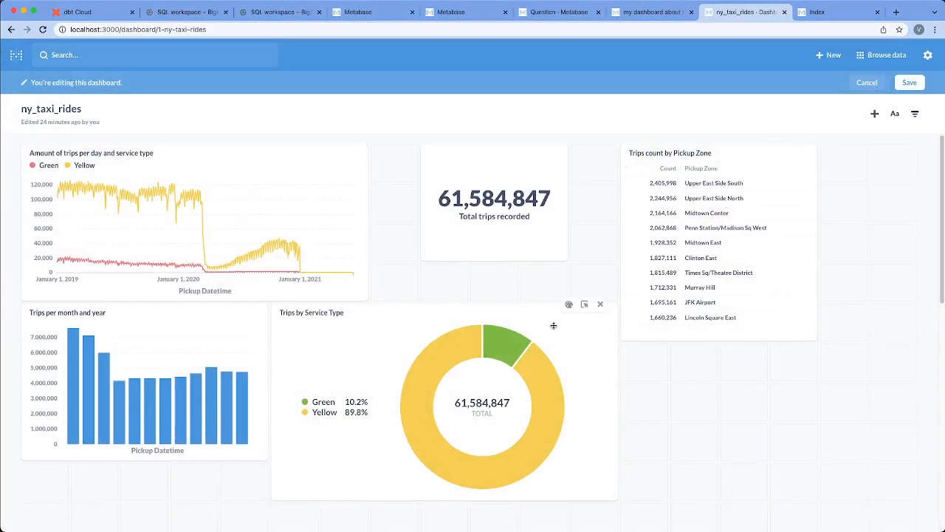
pyautogui.click(569, 304)
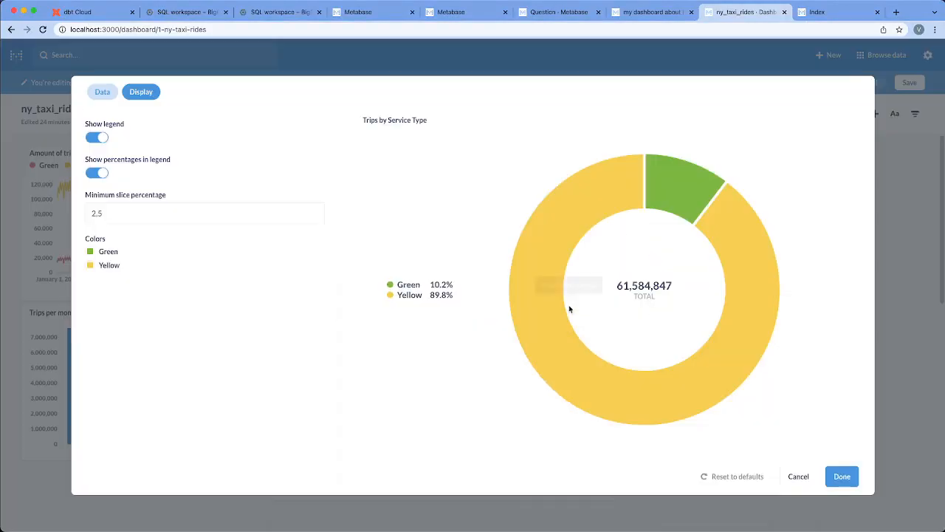
pyautogui.click(91, 251)
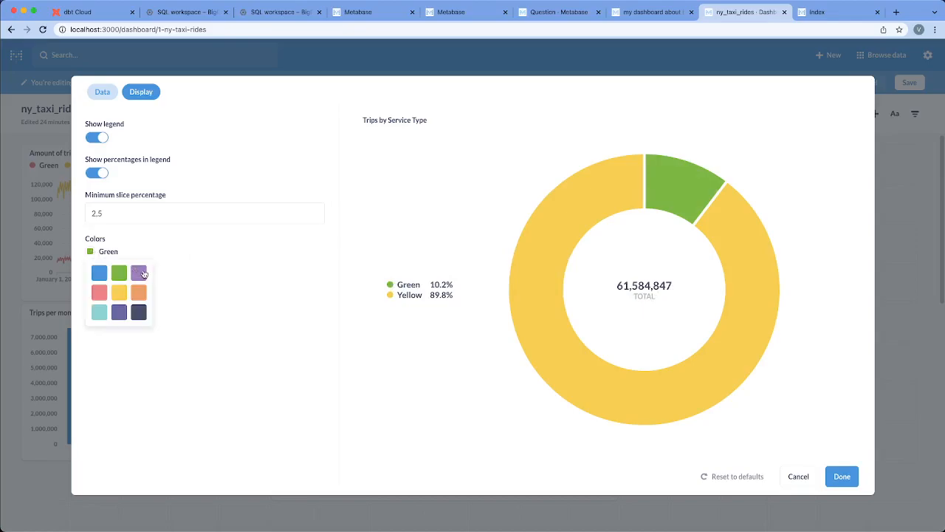
pyautogui.click(139, 275)
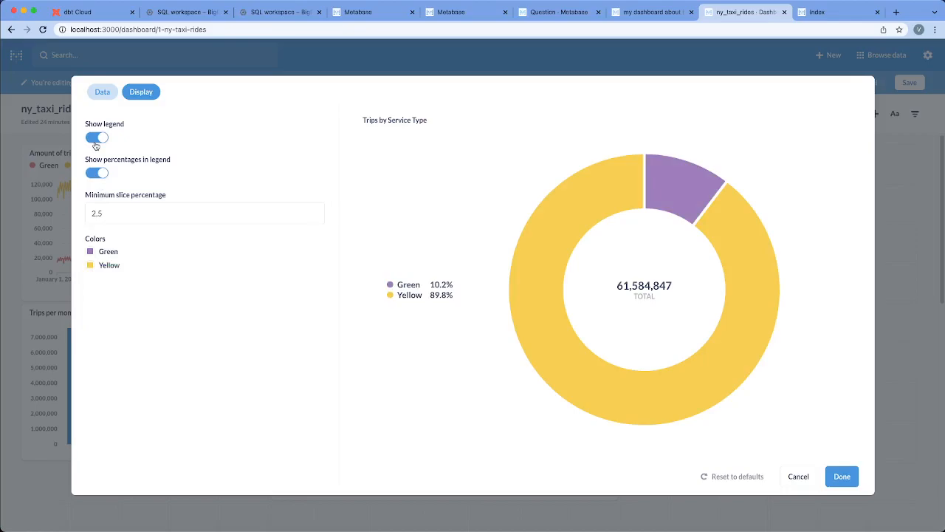
# Turn off the legend percentages and the legend for the "Trips by Service Type" card, and apply the settings.
pyautogui.click(100, 175)
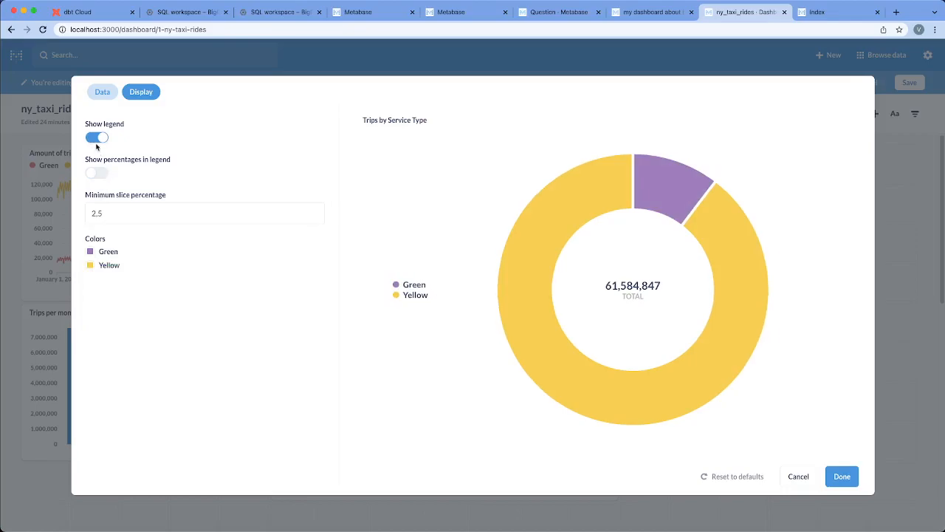
pyautogui.click(95, 139)
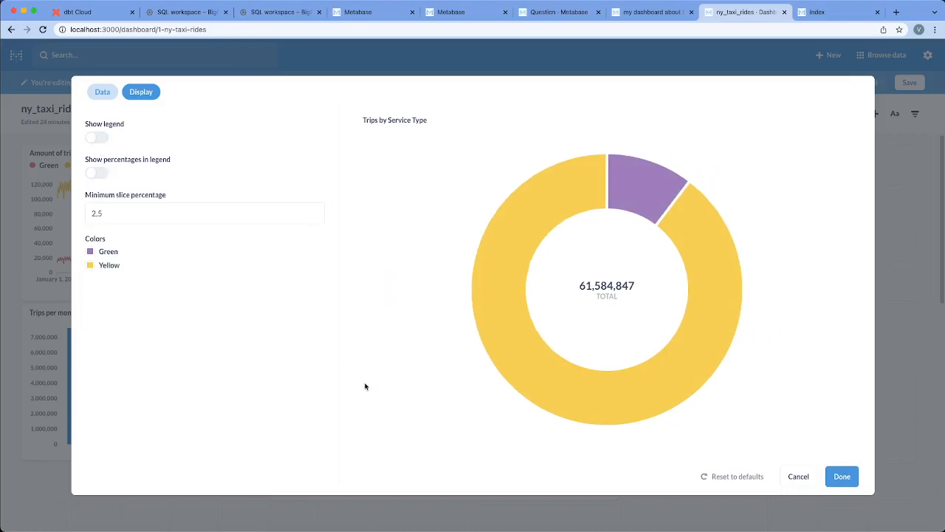
pyautogui.click(98, 94)
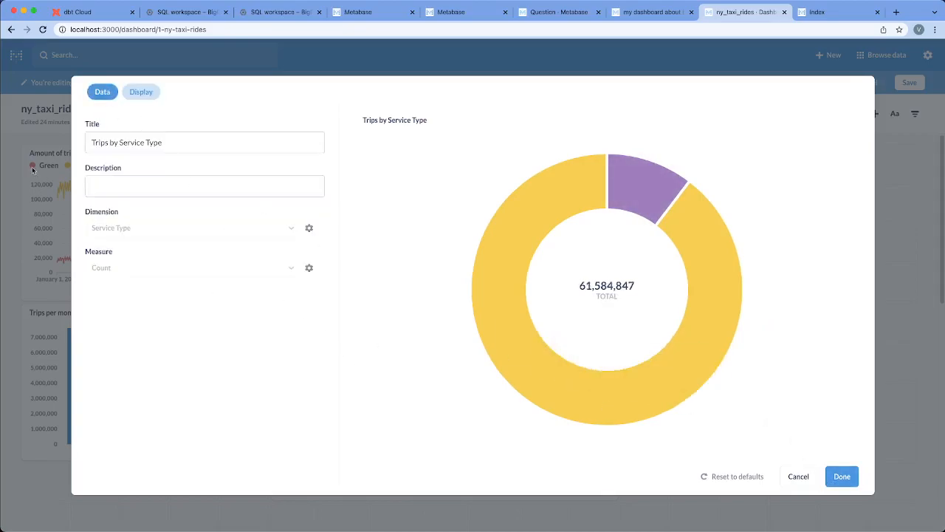
pyautogui.click(840, 477)
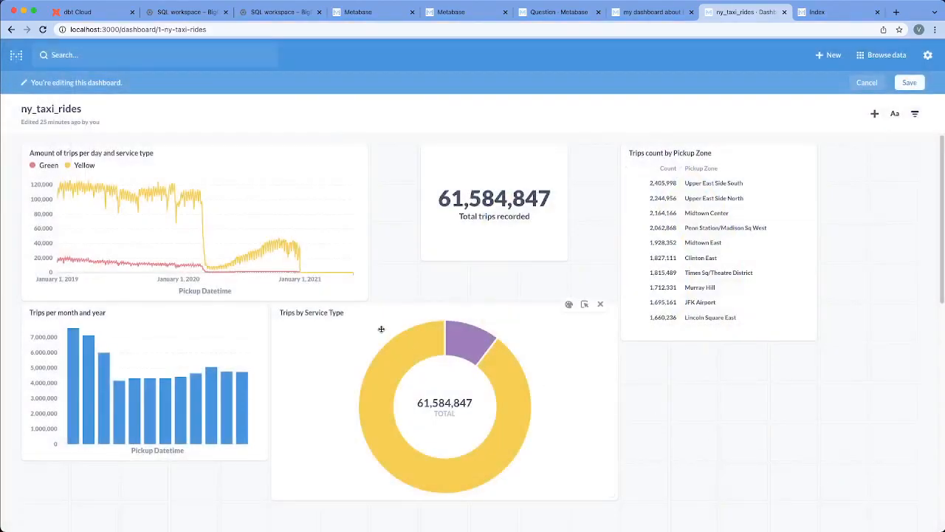
# Close the gaps between the dashboard cards, shrinking "Trips by Service Type" to fit beneath the total trips card, and save the layout.
pyautogui.moveTo(461, 237); pyautogui.dragTo(431, 228)
pyautogui.moveTo(647, 225); pyautogui.dragTo(547, 203)
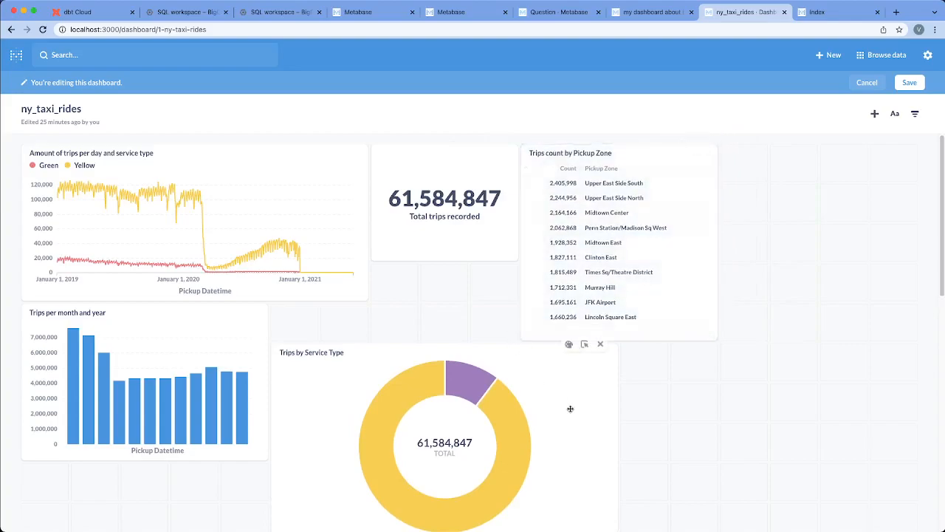
pyautogui.scroll(-3, 572, 406)
pyautogui.moveTo(614, 355); pyautogui.dragTo(506, 289)
pyautogui.scroll(3, 589, 333)
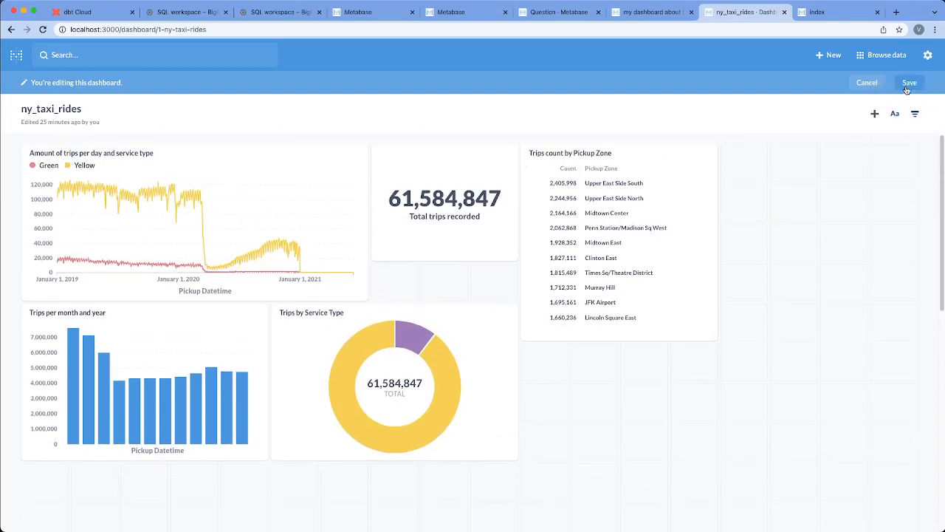
pyautogui.click(908, 83)
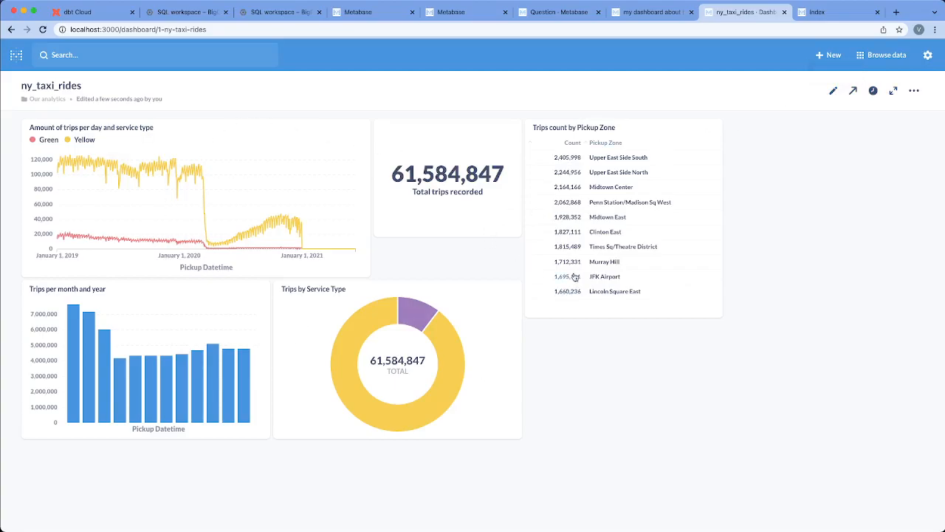
# Examine the drill-through actions for the Yellow segment of the "Trips by Service Type" chart and the monthly bar values.
pyautogui.moveTo(683, 256); pyautogui.dragTo(601, 228)
pyautogui.click(674, 213)
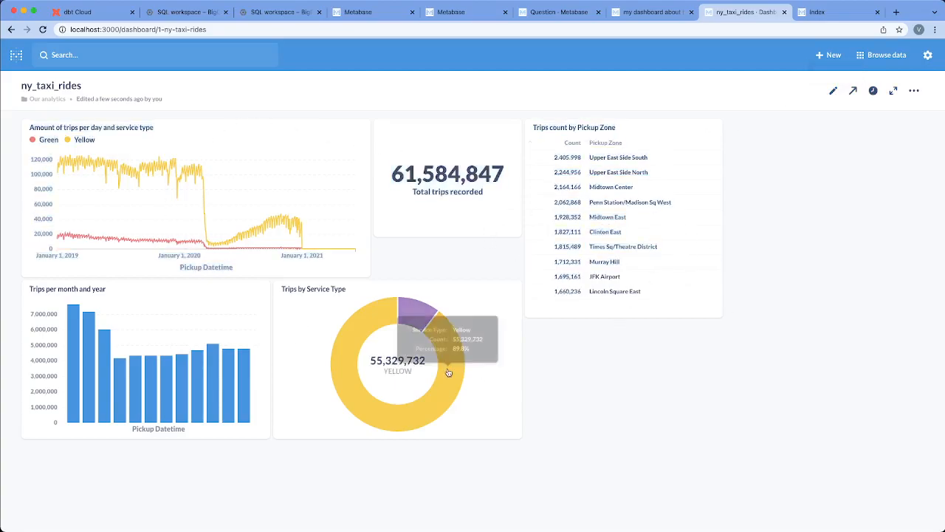
pyautogui.click(415, 322)
pyautogui.click(358, 327)
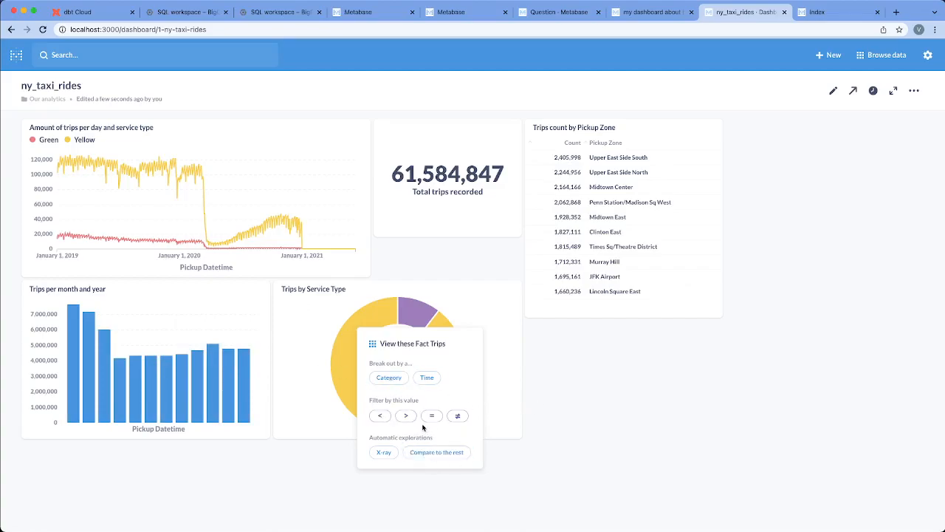
pyautogui.moveTo(232, 380)
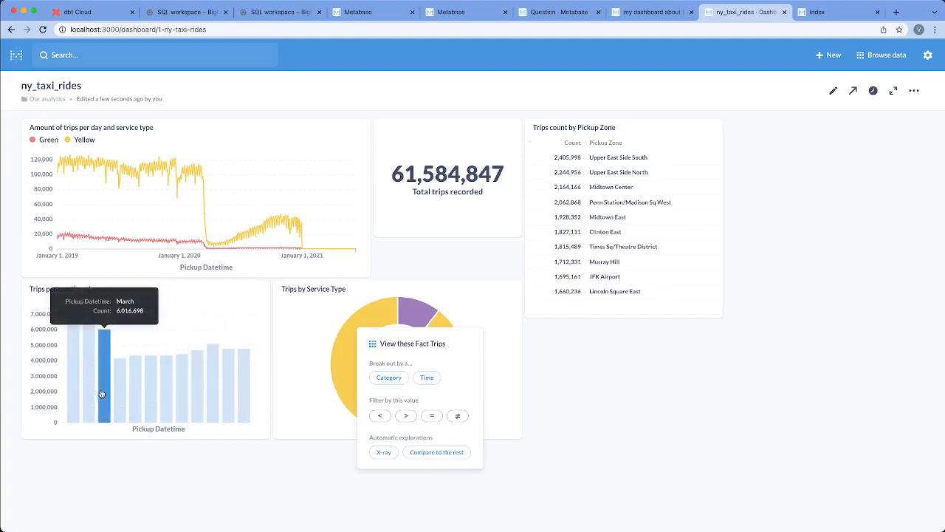
pyautogui.click(568, 379)
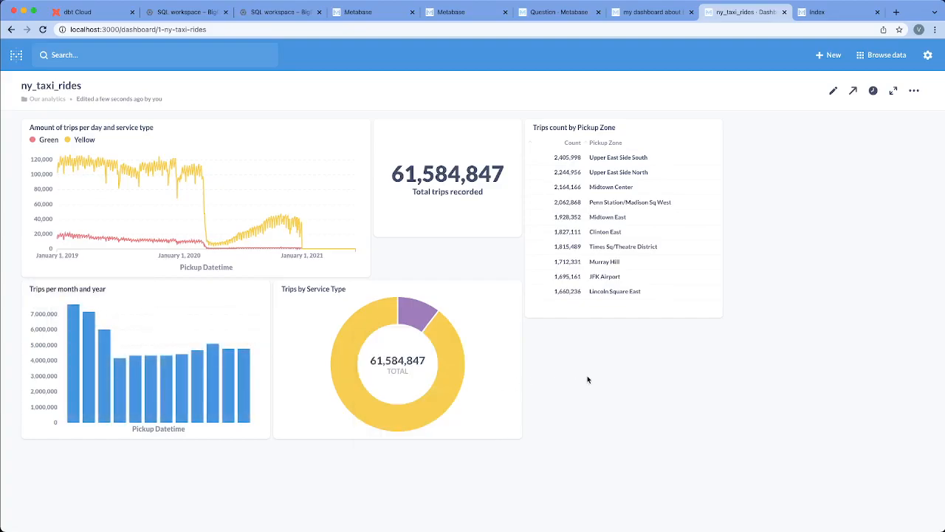
# Reduce the height of the "Trips per month and year" card and save the dashboard.
pyautogui.click(833, 90)
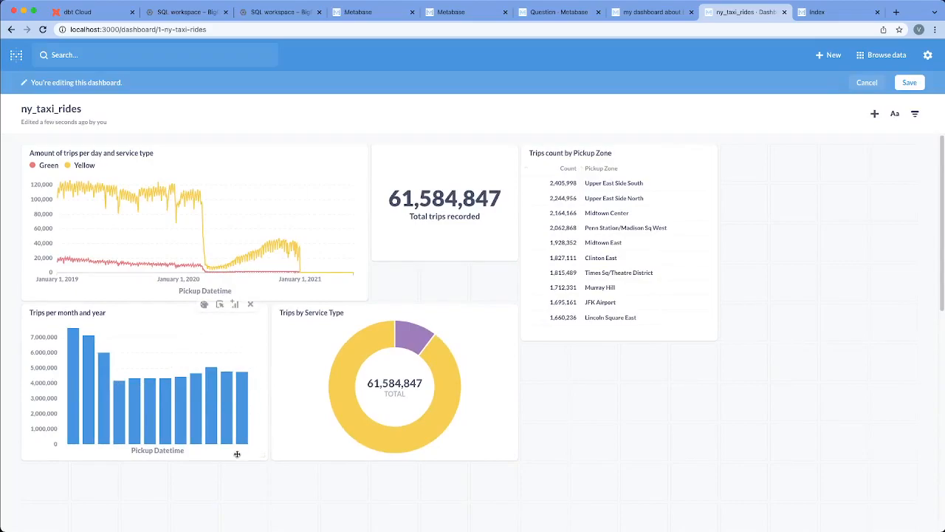
pyautogui.moveTo(260, 457); pyautogui.dragTo(276, 418)
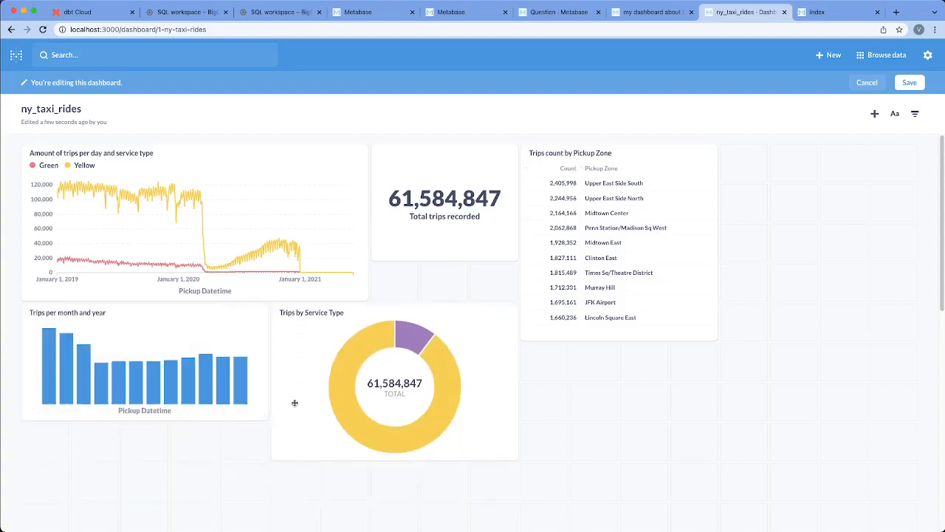
pyautogui.click(909, 84)
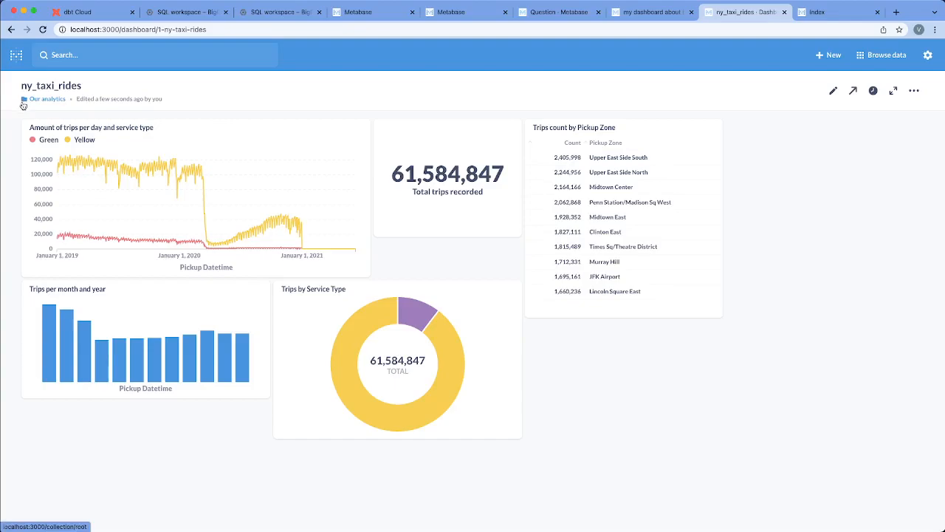
# Examine the daily trips chart values and the dashboard's sharing, auto-refresh and management options.
pyautogui.moveTo(97, 165)
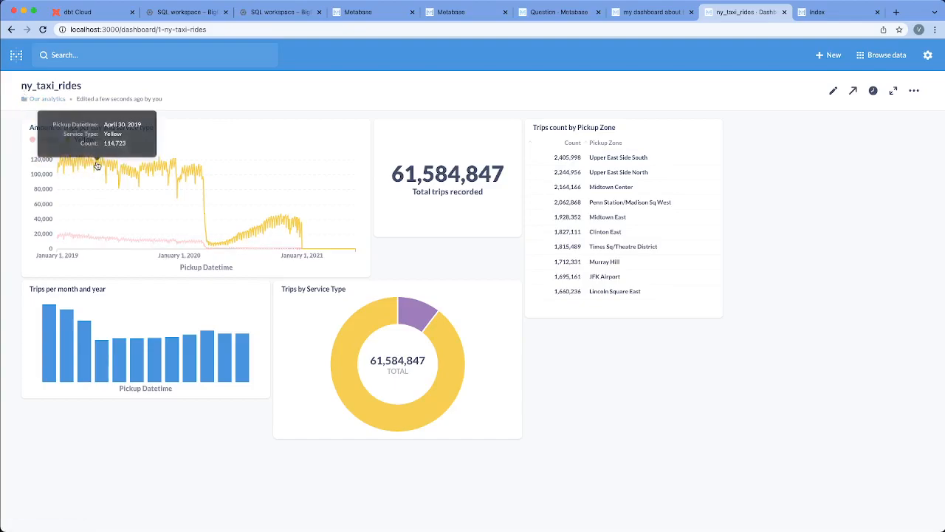
pyautogui.moveTo(267, 250)
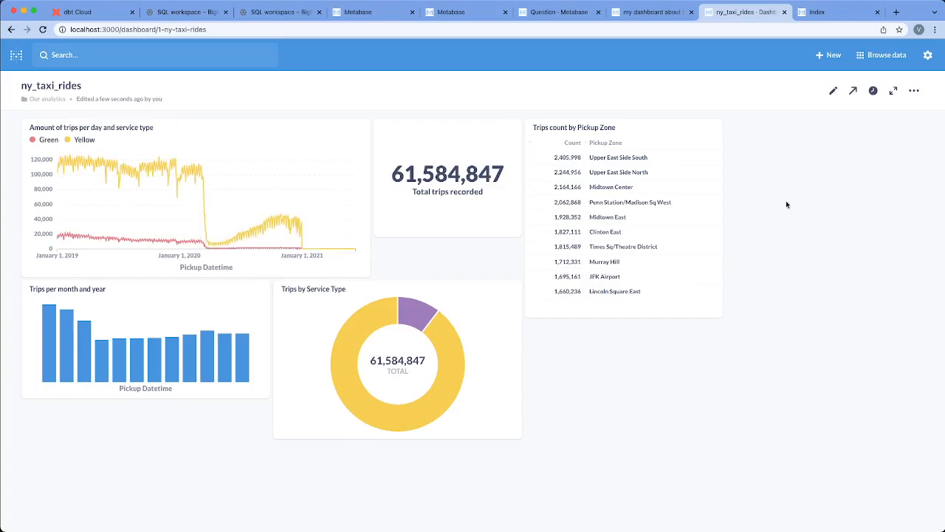
pyautogui.click(853, 92)
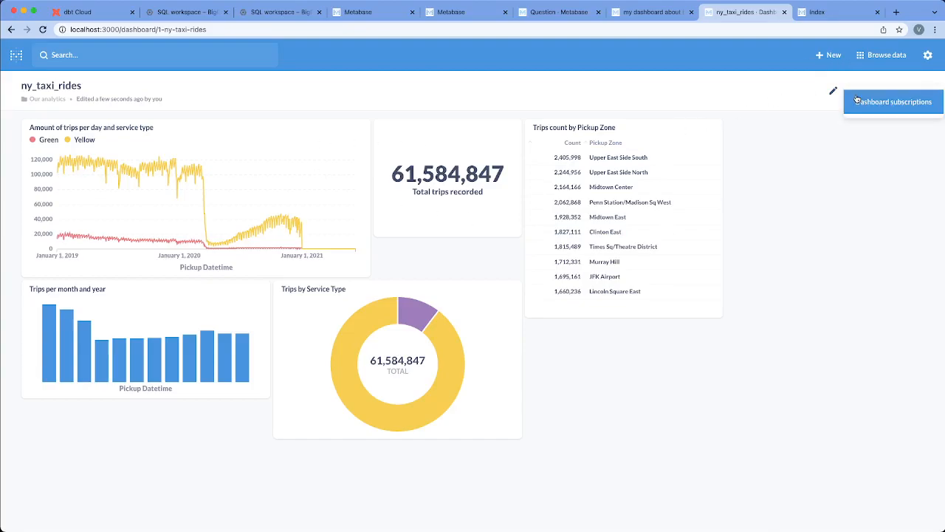
pyautogui.click(896, 184)
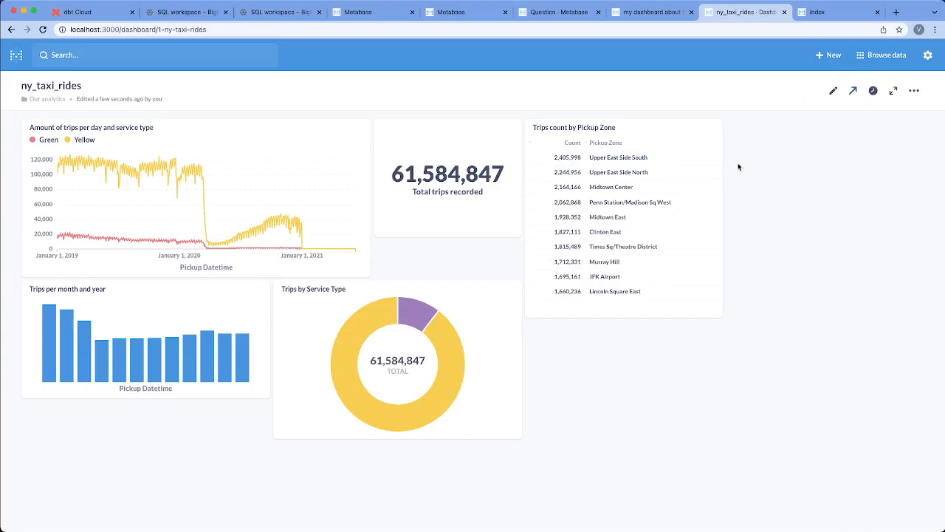
pyautogui.click(873, 91)
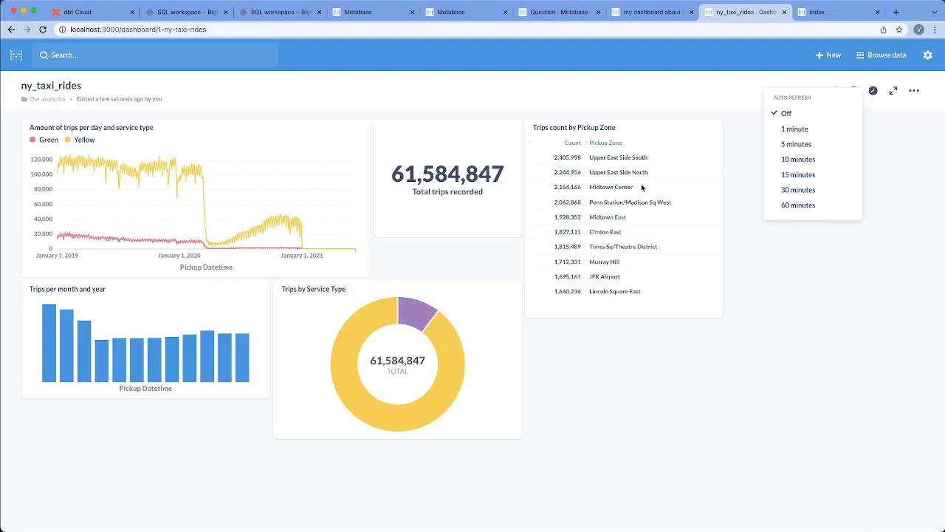
pyautogui.click(927, 209)
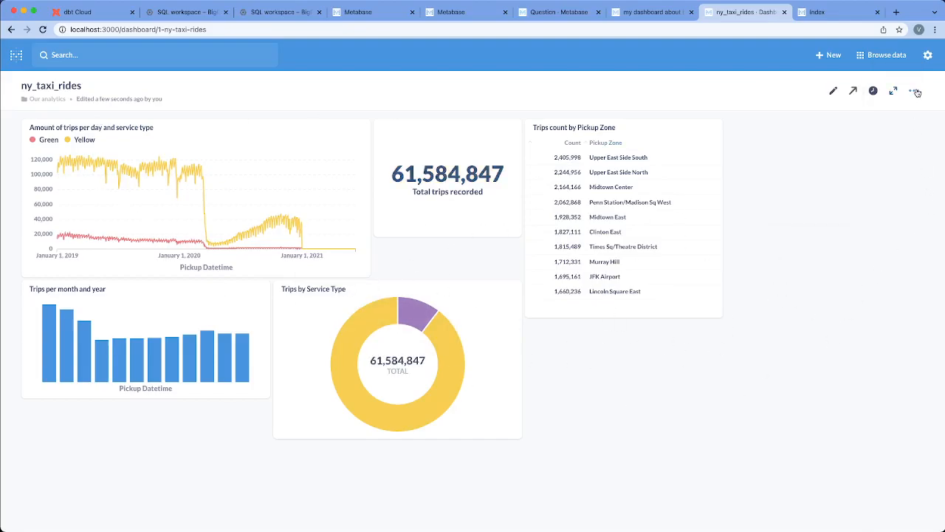
pyautogui.click(914, 92)
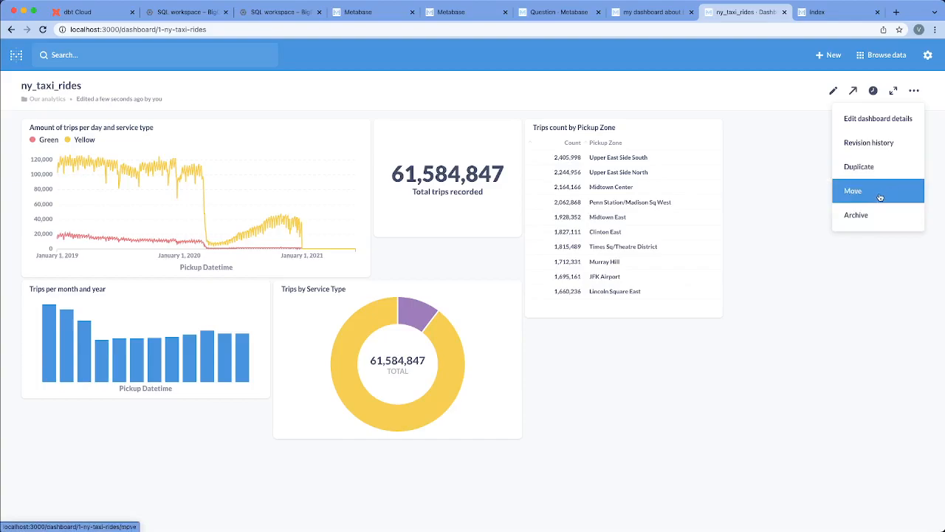
pyautogui.moveTo(443, 319)
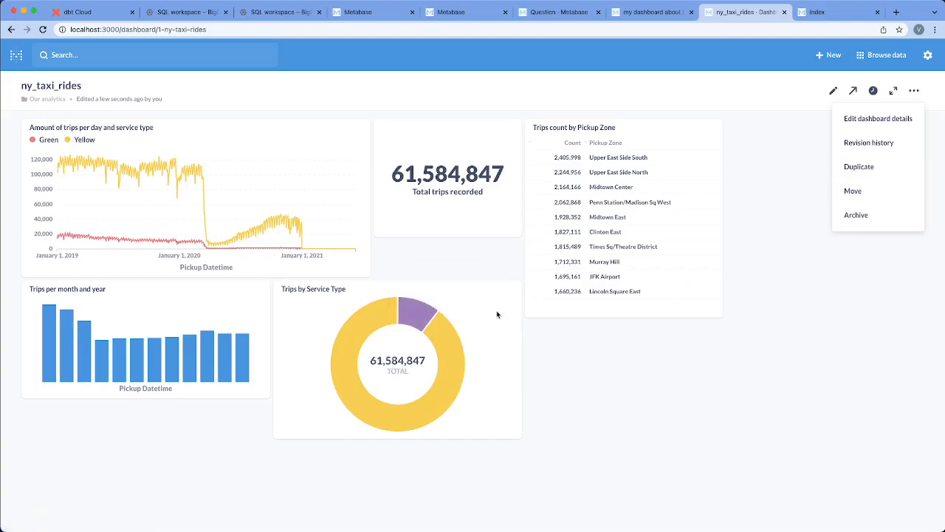
pyautogui.click(685, 368)
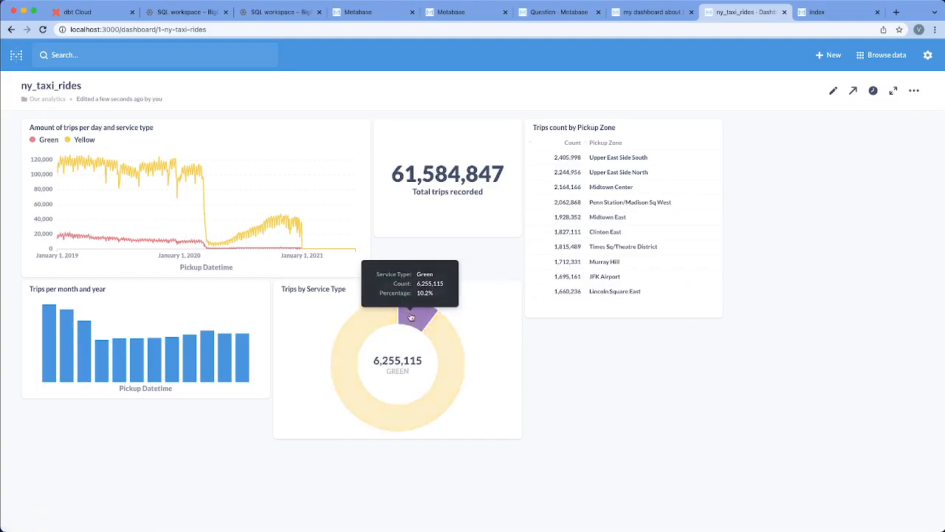
# Check the click behavior options of the "Trips by Service Type" card in dashboard editing mode, leaving them without applying changes.
pyautogui.click(834, 92)
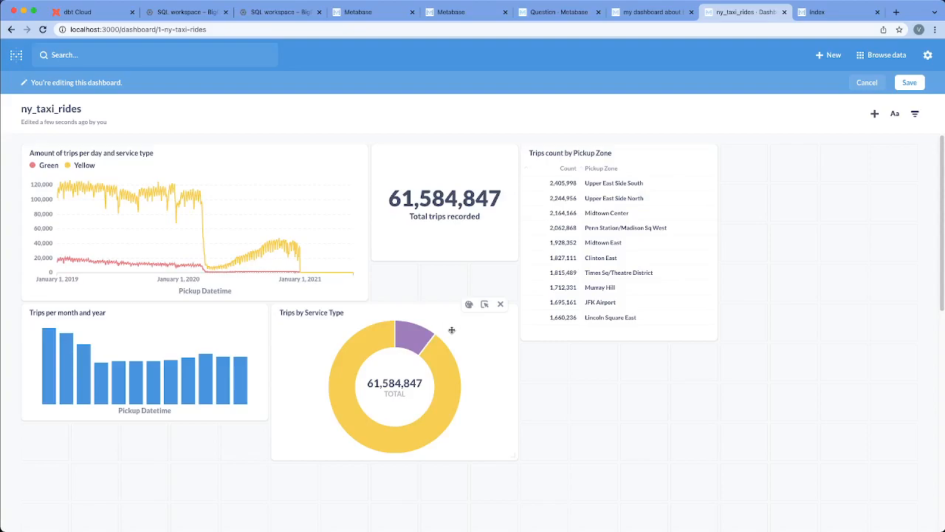
pyautogui.click(485, 304)
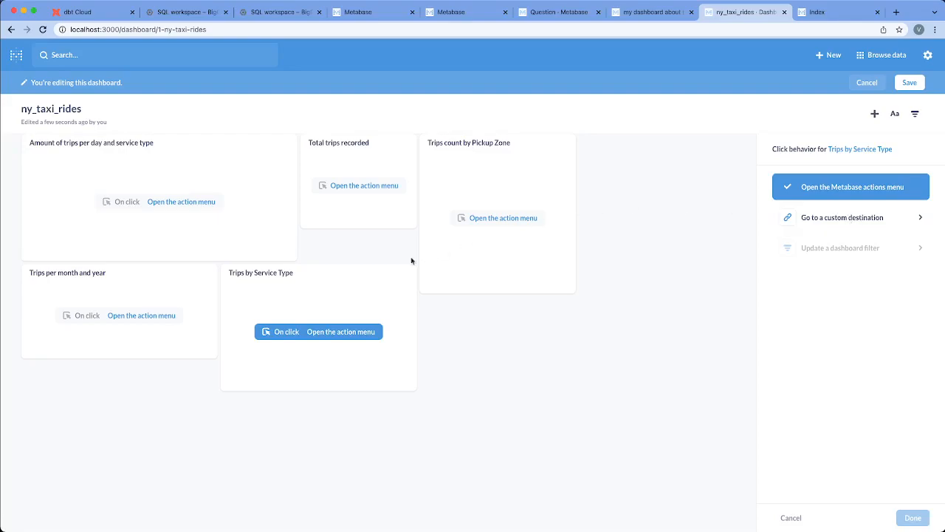
pyautogui.click(791, 518)
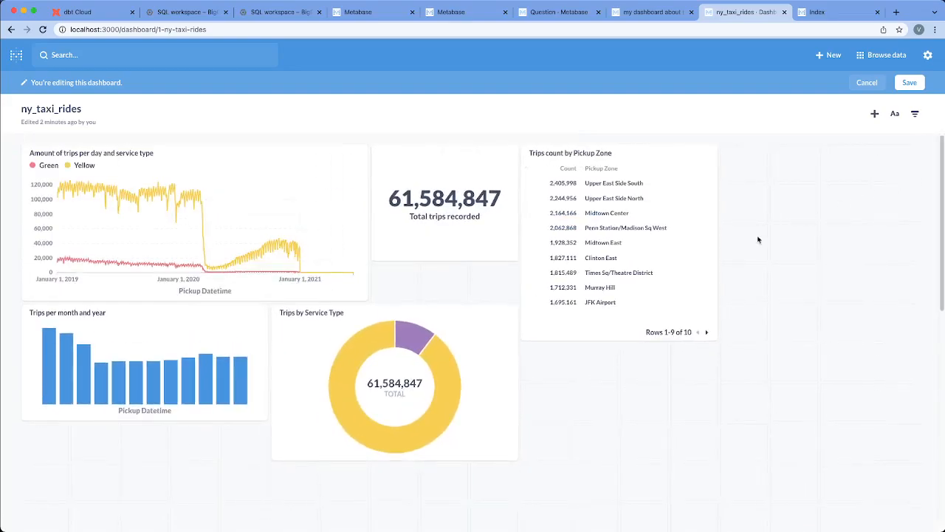